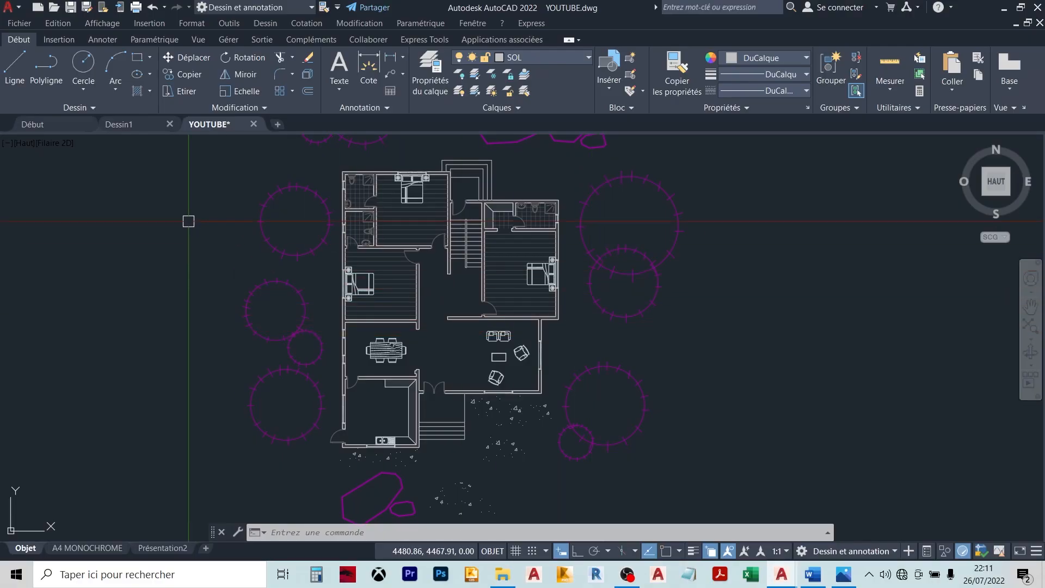
- Examine the recent documents and the available insertion, dimensioning, drawing, annotation and parametric commands
{"action": "left_click", "coordinate": [3, 7]}
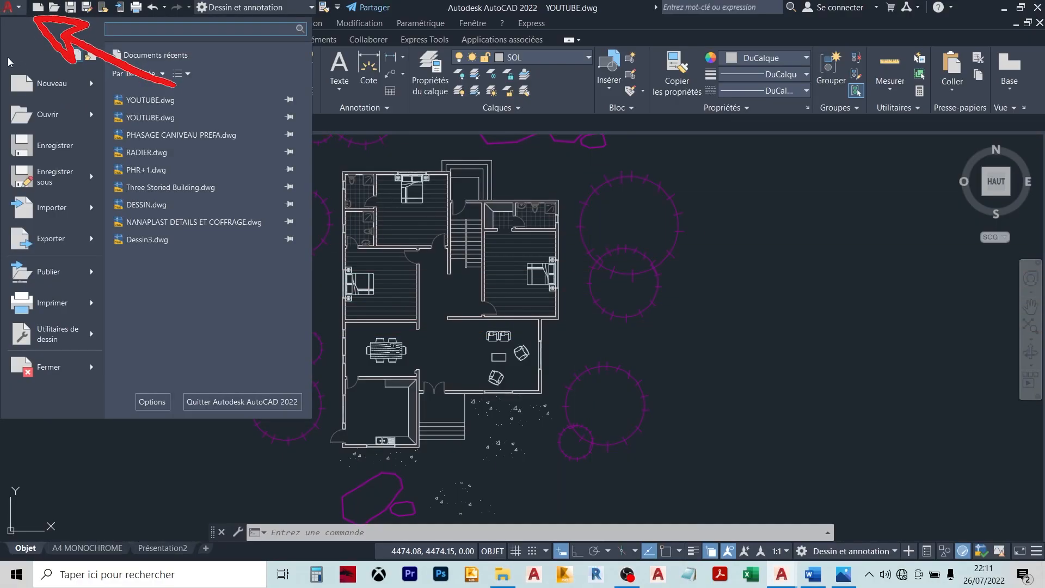
{"action": "mouse_move", "coordinate": [75, 95]}
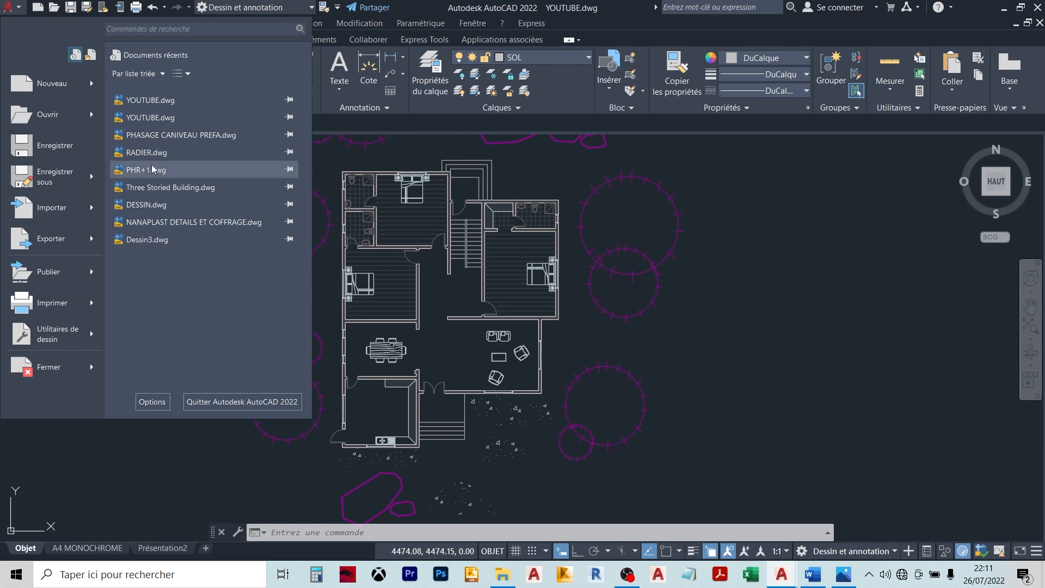
{"action": "key", "text": "Escape"}
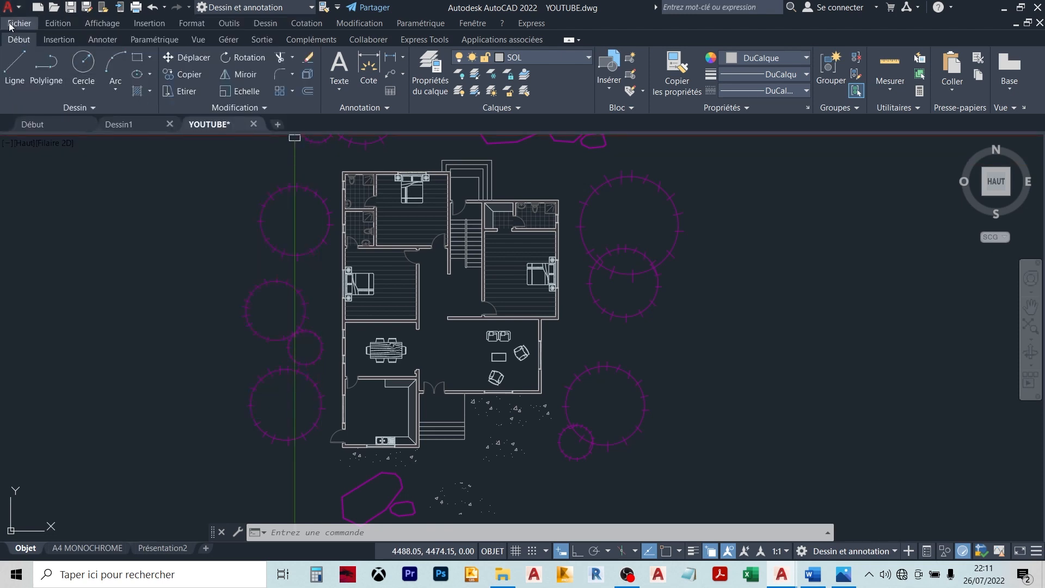
{"action": "left_click", "coordinate": [10, 26]}
{"action": "mouse_move", "coordinate": [146, 25]}
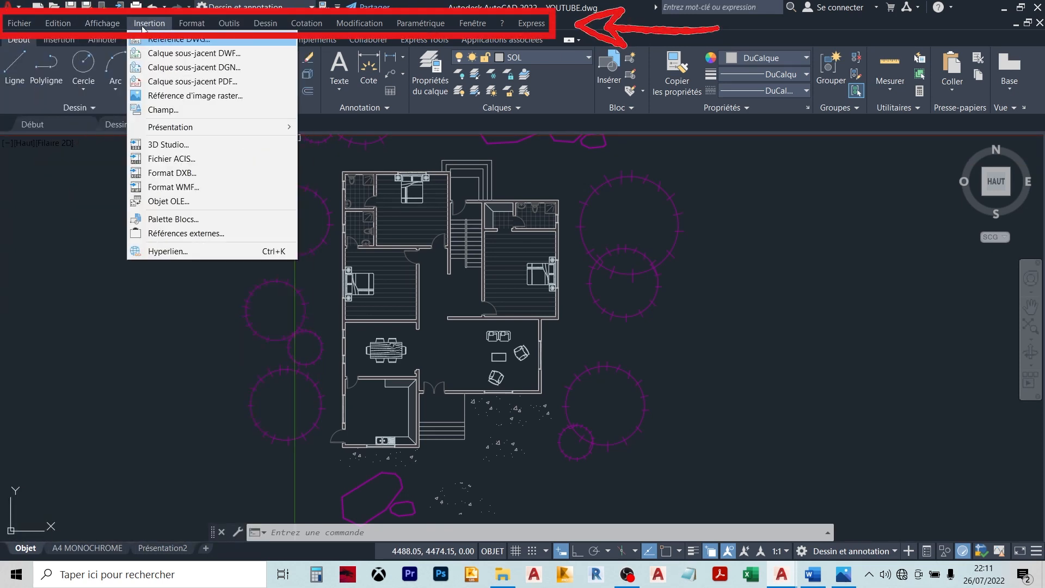
{"action": "mouse_move", "coordinate": [352, 25]}
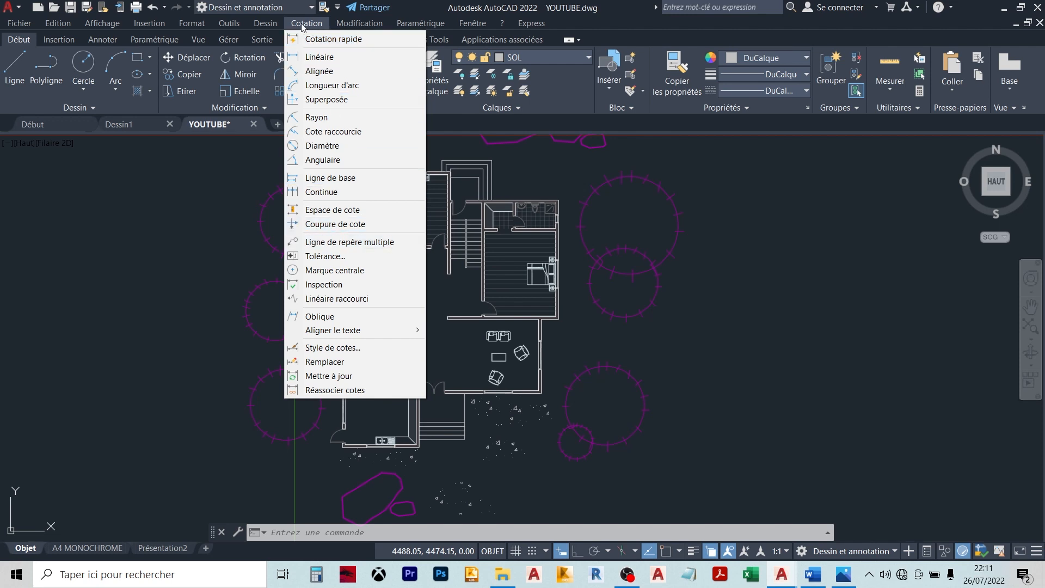
{"action": "mouse_move", "coordinate": [263, 27]}
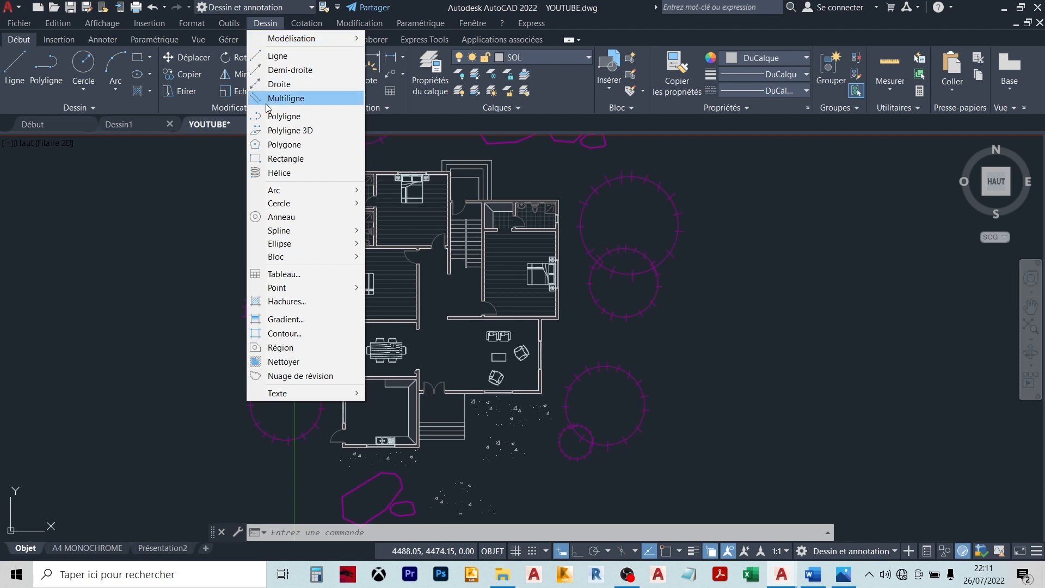
{"action": "left_click", "coordinate": [267, 29]}
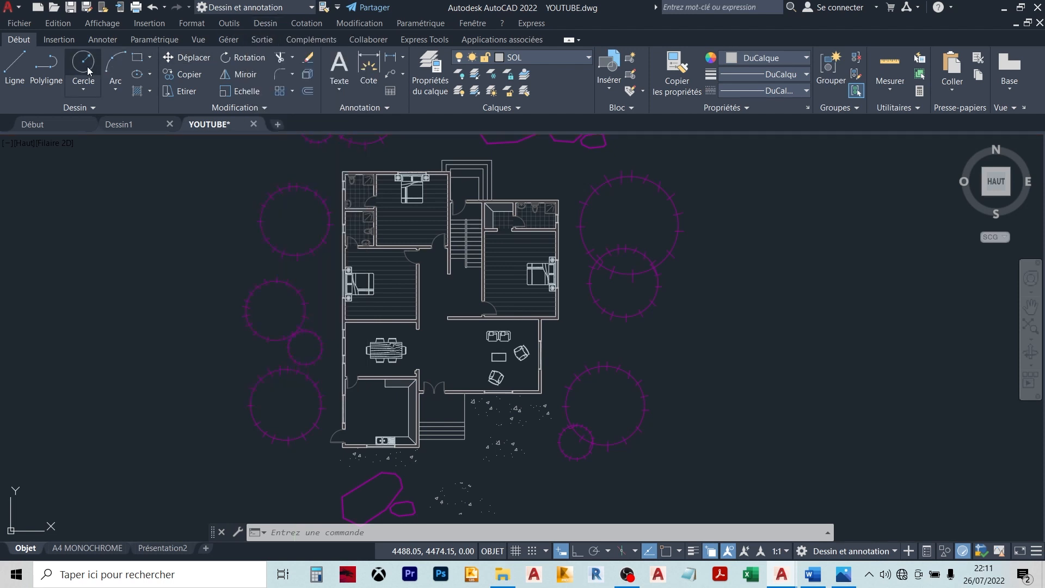
{"action": "left_click", "coordinate": [60, 39]}
{"action": "left_click", "coordinate": [102, 40]}
{"action": "left_click", "coordinate": [154, 39]}
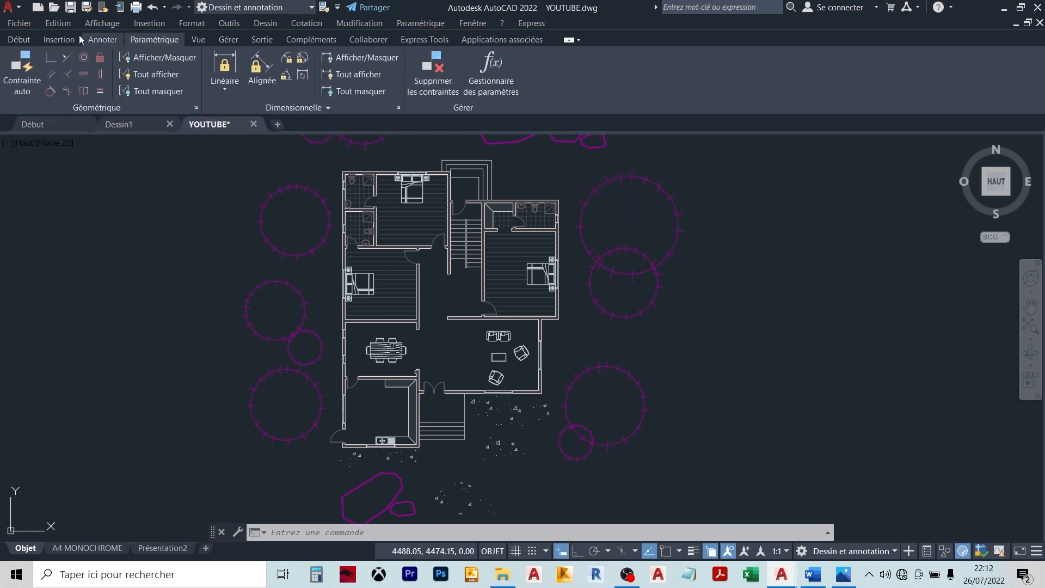
{"action": "left_click", "coordinate": [19, 40]}
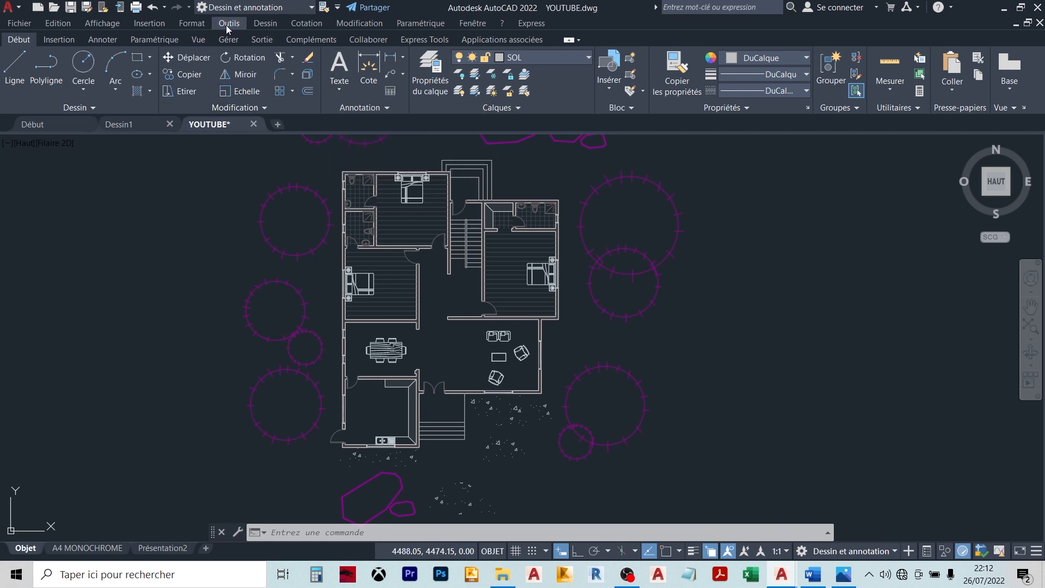
{"action": "left_click", "coordinate": [265, 23]}
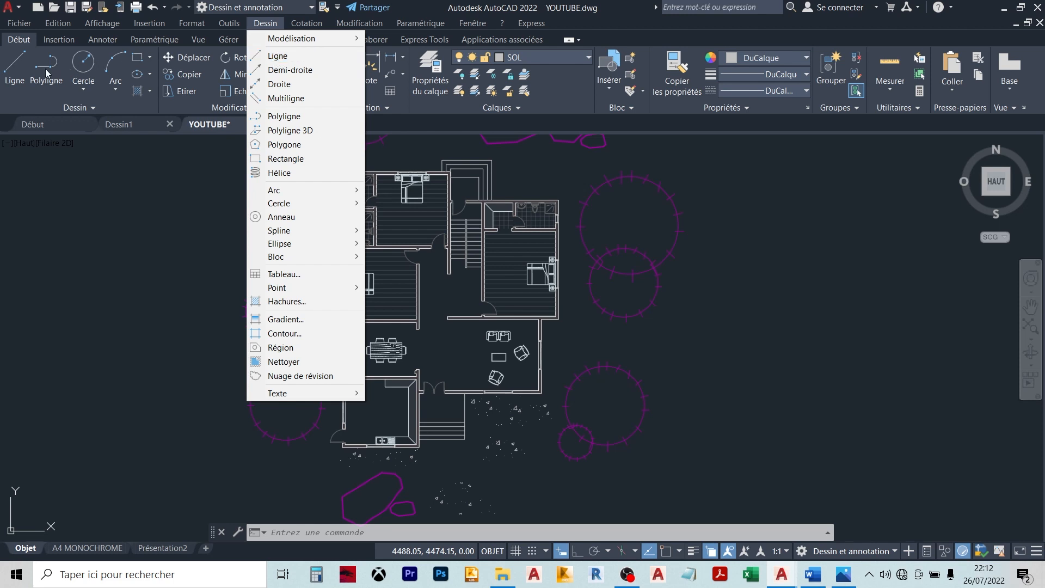
{"action": "key", "text": "Escape"}
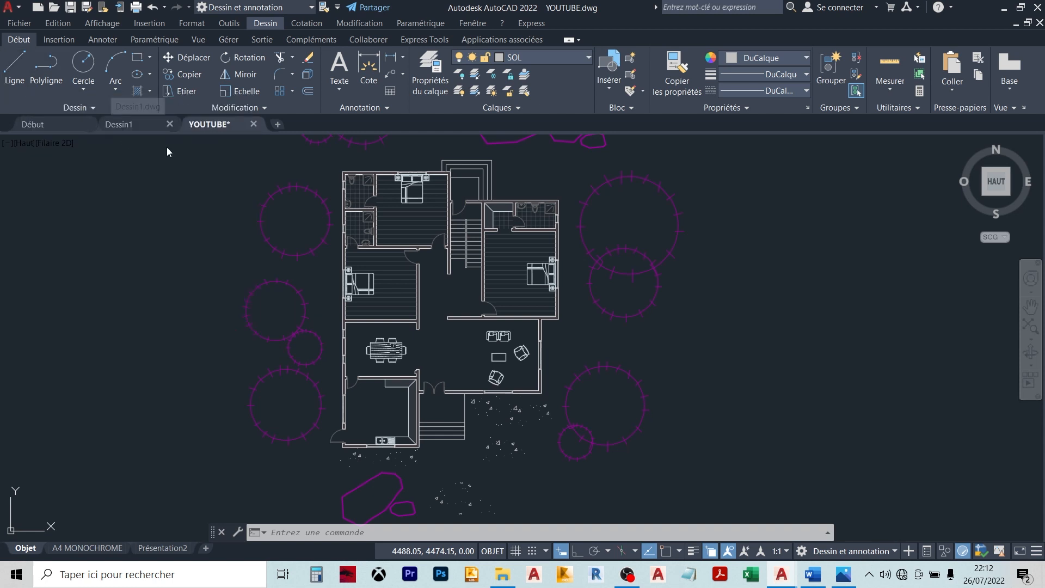
{"action": "left_click", "coordinate": [761, 304]}
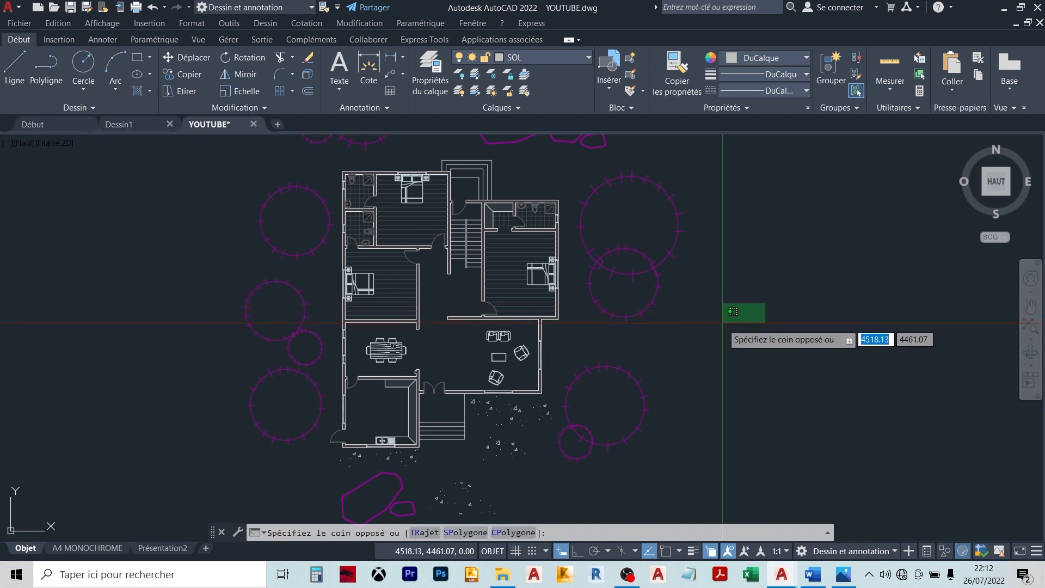
{"action": "key", "text": "Escape"}
{"action": "scroll", "coordinate": [420, 349], "scroll_direction": "up", "scroll_amount": 3}
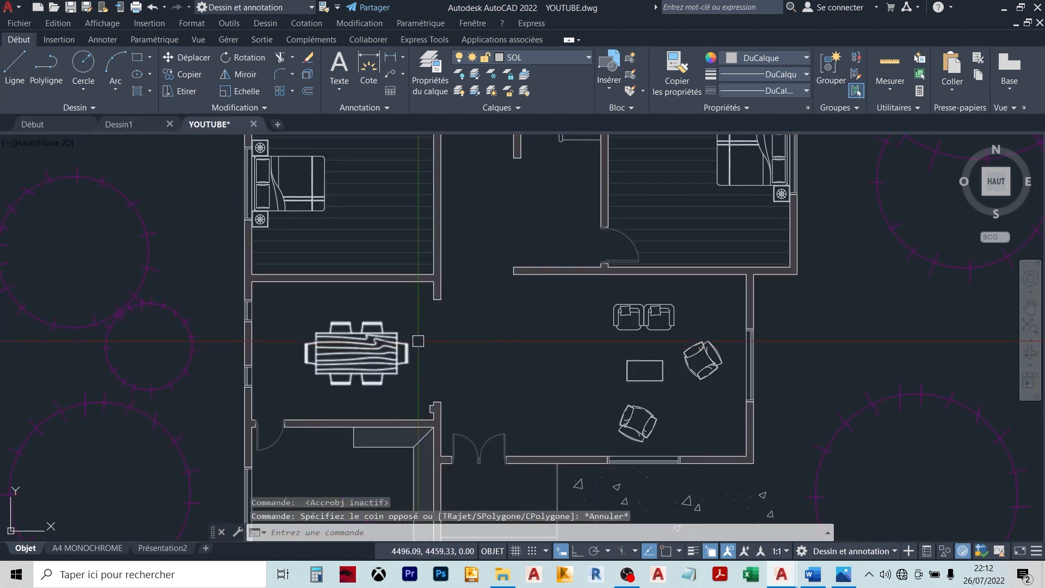
{"action": "scroll", "coordinate": [554, 252], "scroll_direction": "down", "scroll_amount": 3}
{"action": "scroll", "coordinate": [555, 252], "scroll_direction": "up", "scroll_amount": 2}
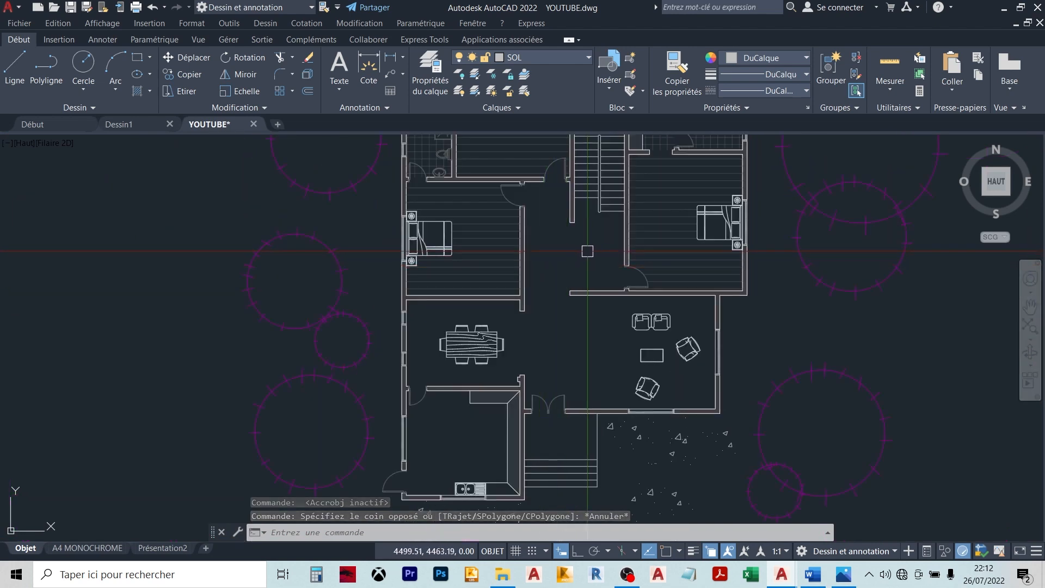
{"action": "scroll", "coordinate": [546, 315], "scroll_direction": "up", "scroll_amount": 2}
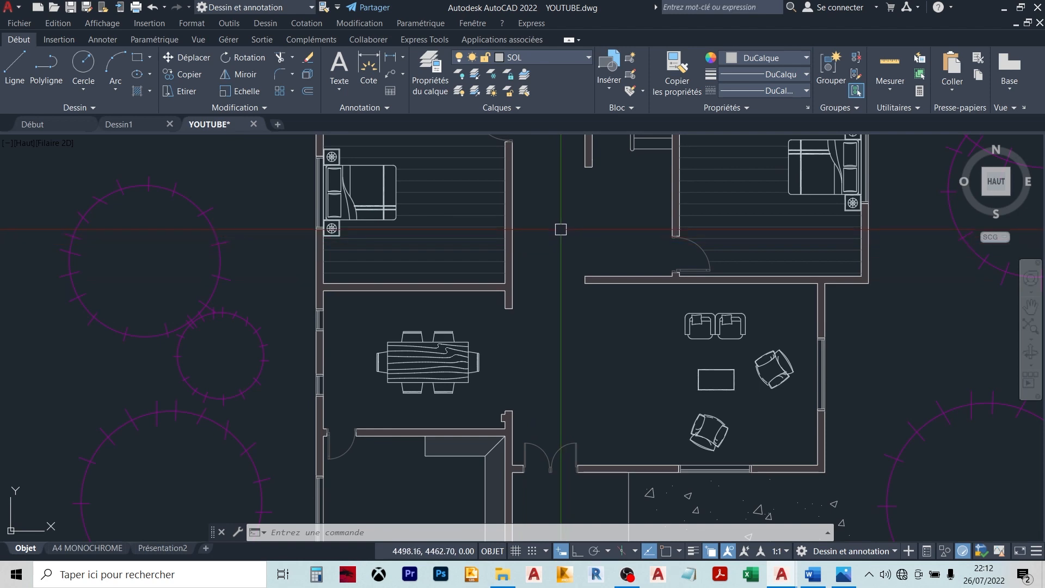
{"action": "scroll", "coordinate": [577, 219], "scroll_direction": "down", "scroll_amount": 4}
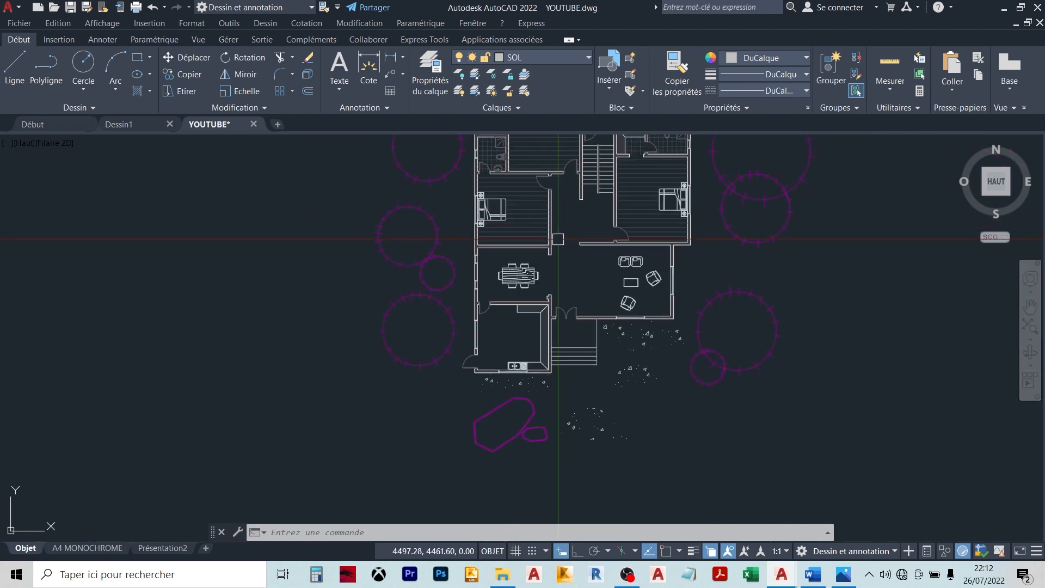
- View the A4 MONOCHROME layout of the floor plan and return to model space
{"action": "key", "text": "ctrl+Page_Down"}
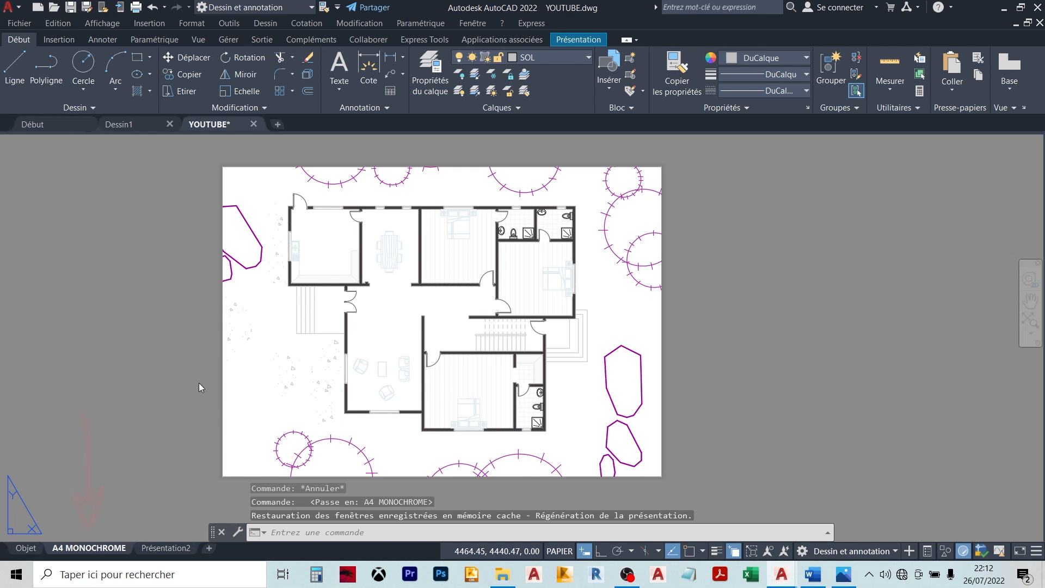
{"action": "middle_click_drag", "start_coordinate": [202, 385], "coordinate": [236, 340]}
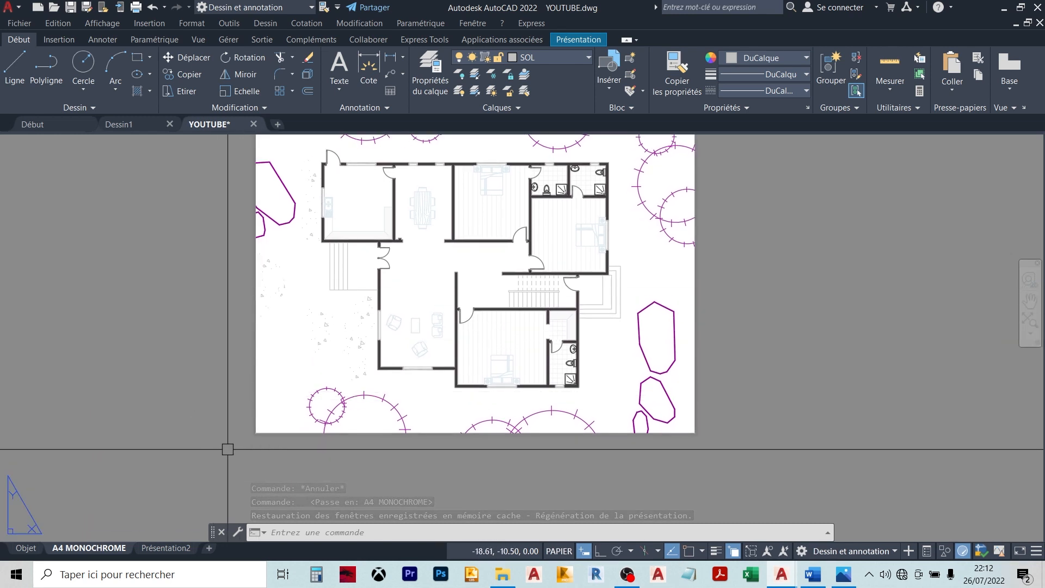
{"action": "left_click", "coordinate": [41, 549]}
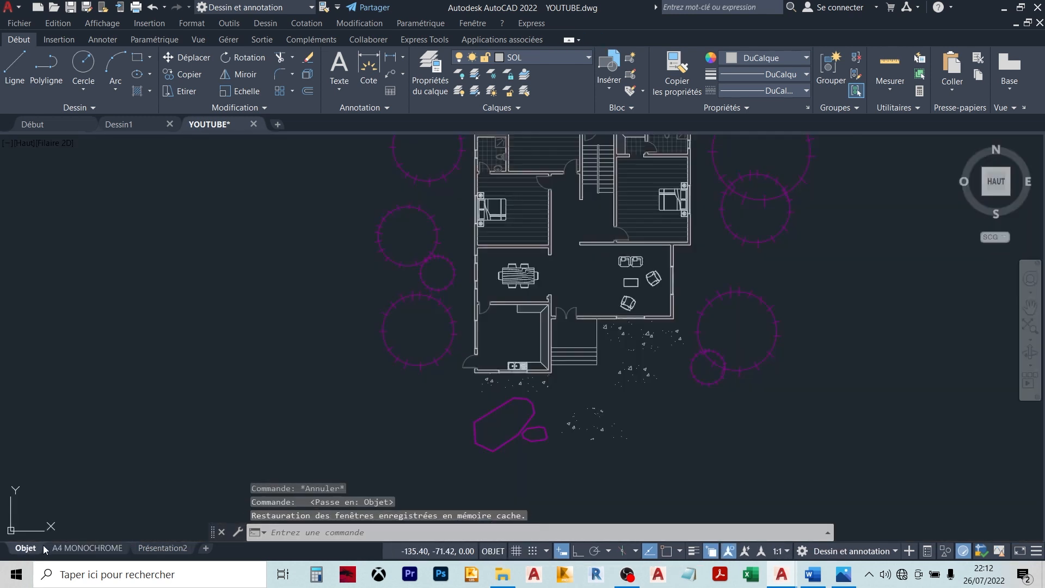
{"action": "middle_click_drag", "start_coordinate": [539, 445], "coordinate": [502, 467]}
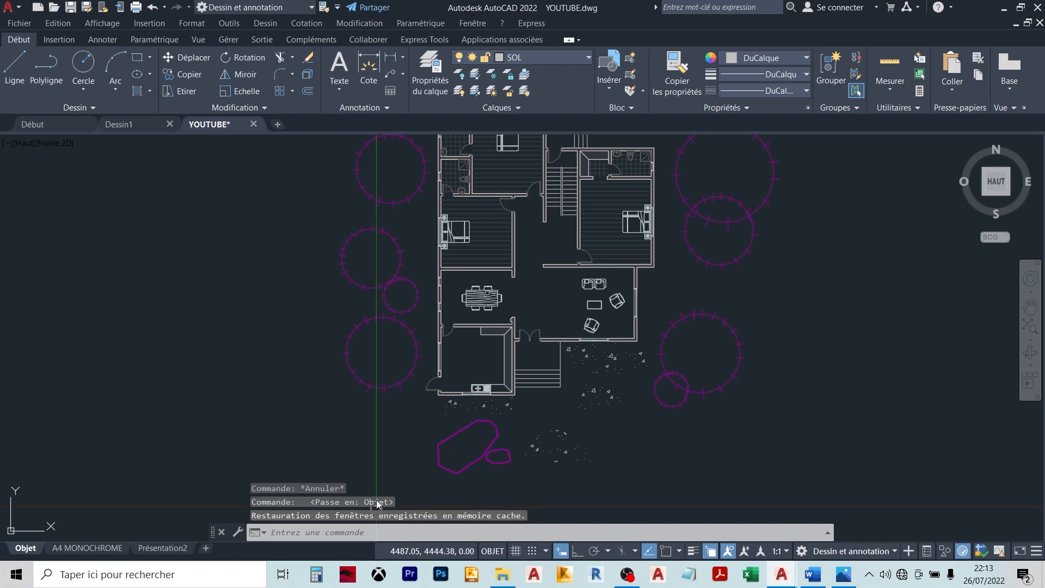
{"action": "scroll", "coordinate": [520, 245], "scroll_direction": "up", "scroll_amount": 2}
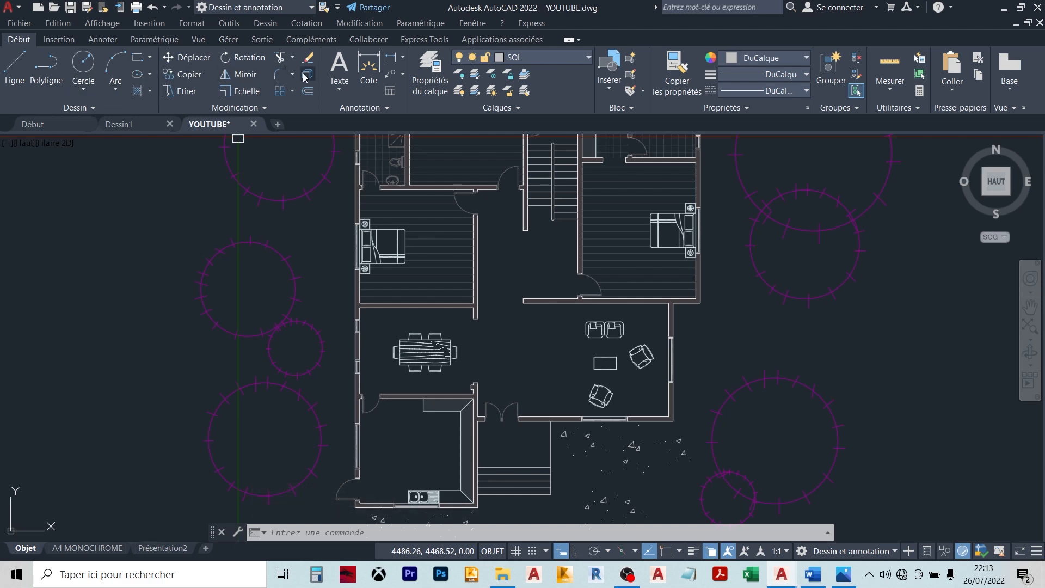
{"action": "left_click", "coordinate": [265, 23]}
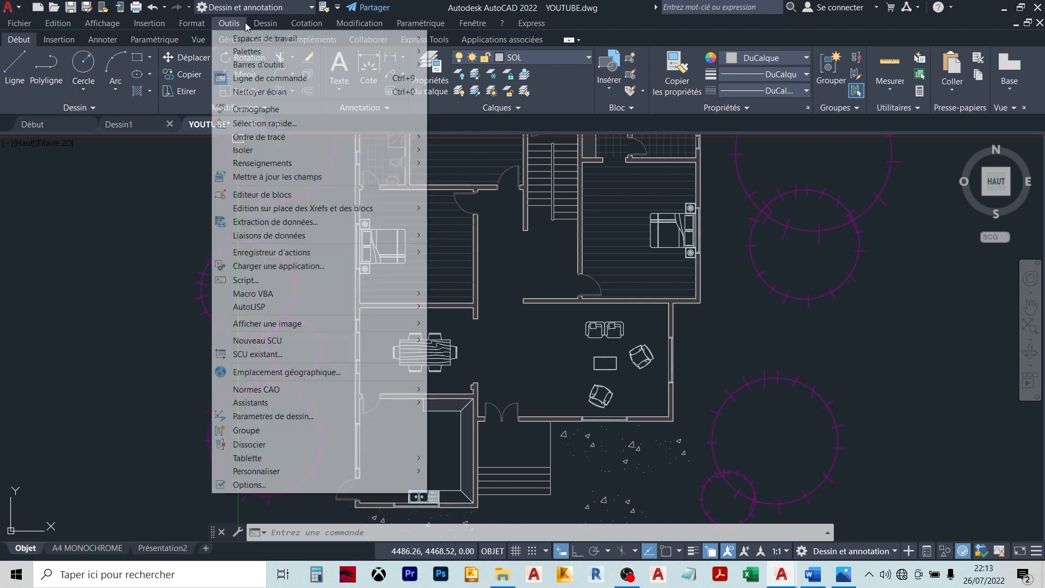
{"action": "mouse_move", "coordinate": [288, 22]}
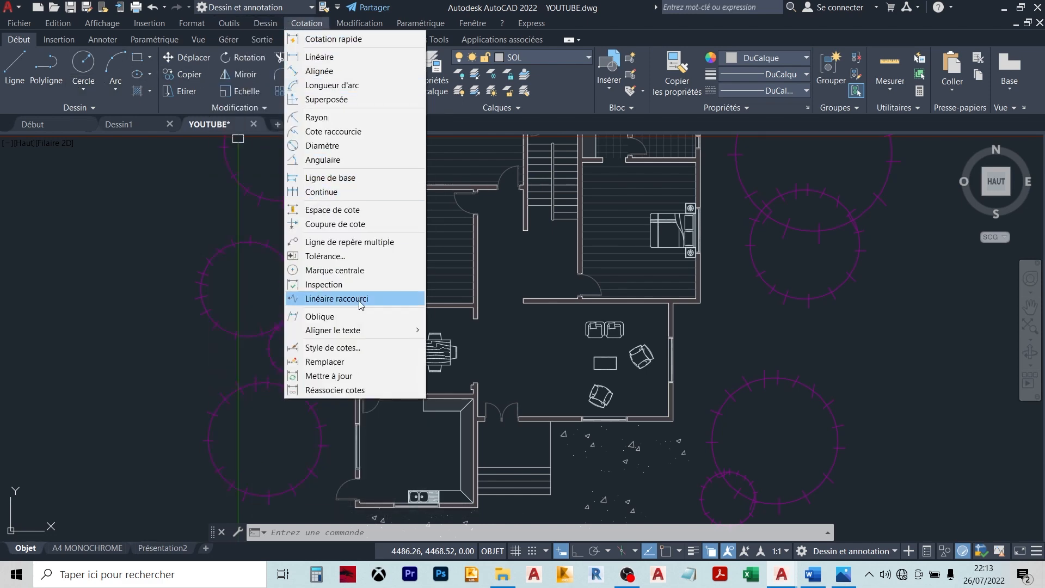
{"action": "key", "text": "Escape"}
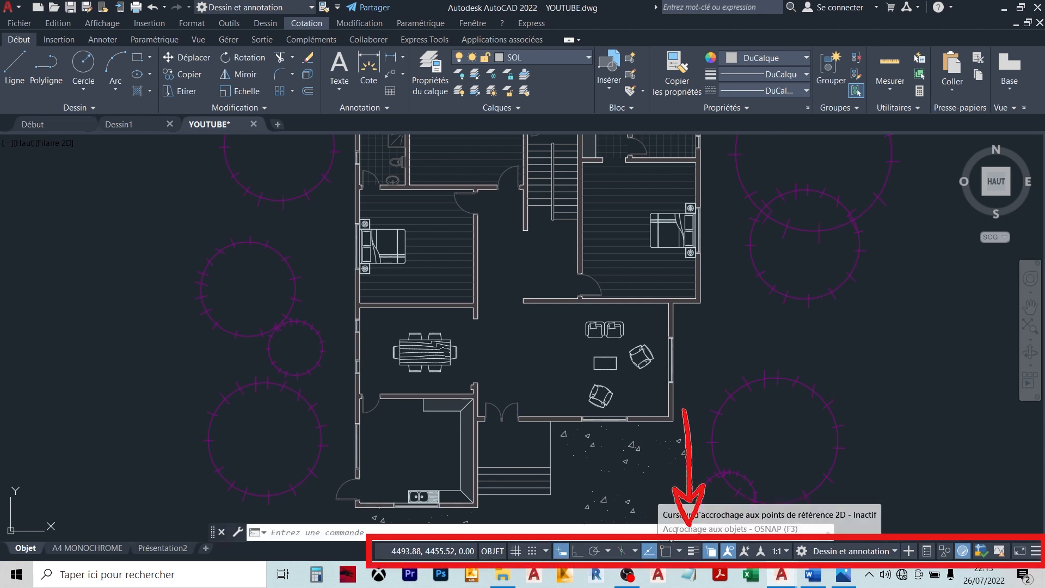
- Toggle the lineweight display of the drawing and switch it back
{"action": "scroll", "coordinate": [685, 313], "scroll_direction": "up", "scroll_amount": 2}
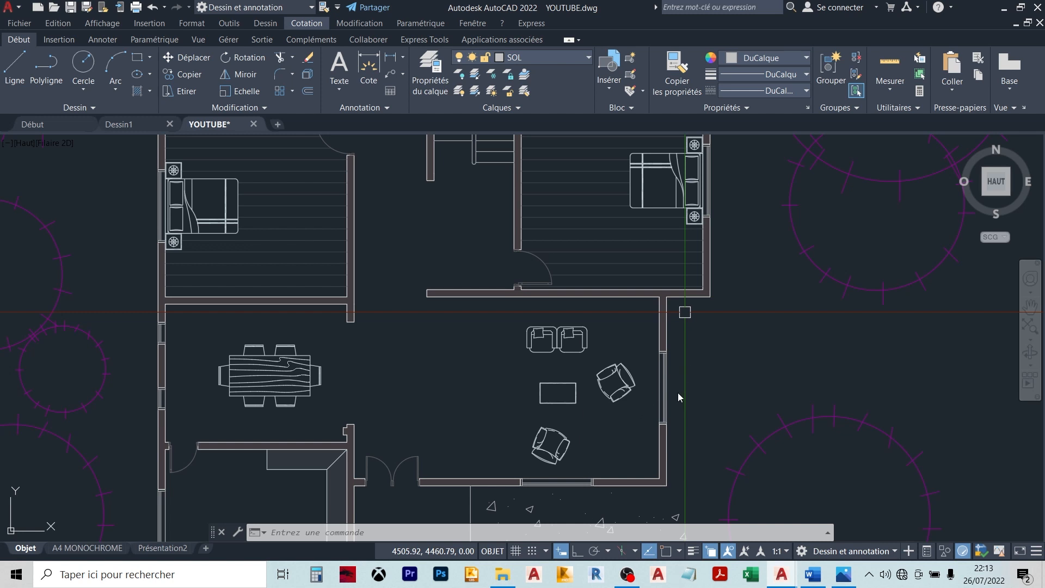
{"action": "left_click", "coordinate": [694, 555]}
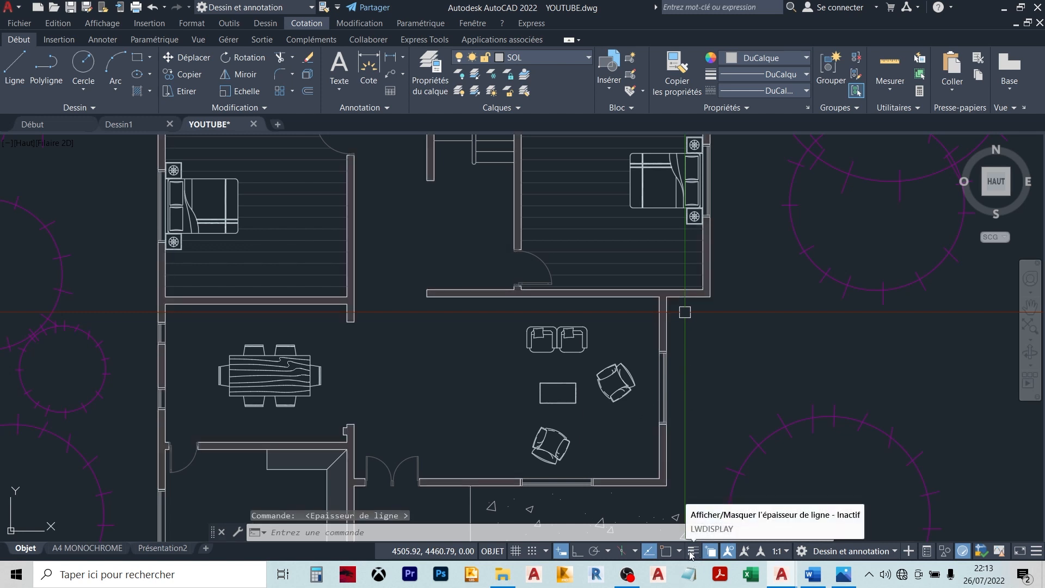
{"action": "left_click", "coordinate": [691, 552]}
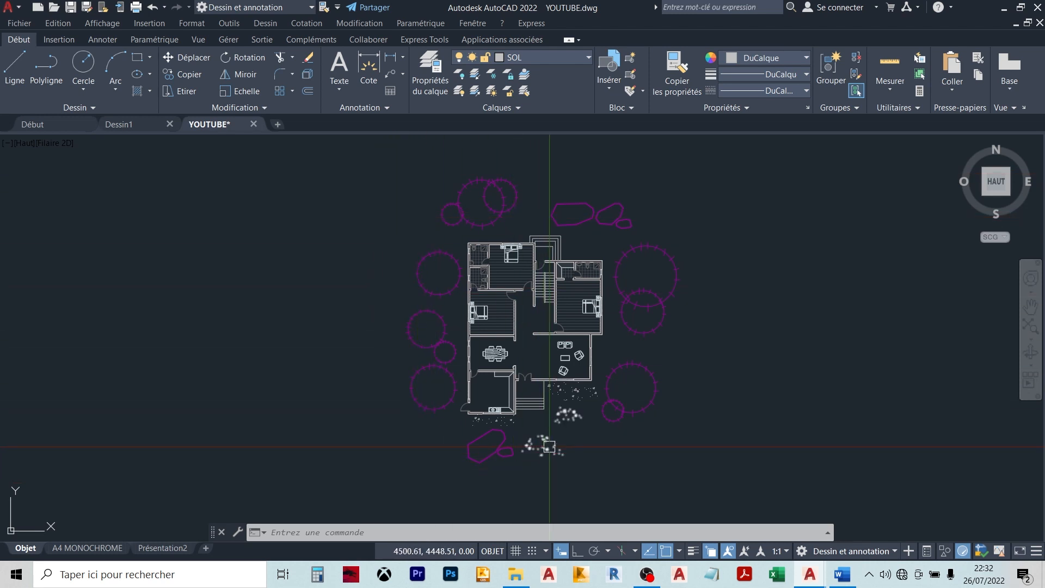
- Isolate the layer of the walls with ISOCALQUE, picking a line of the interior wall beside the bedroom door
{"action": "scroll", "coordinate": [538, 313], "scroll_direction": "up", "scroll_amount": 3}
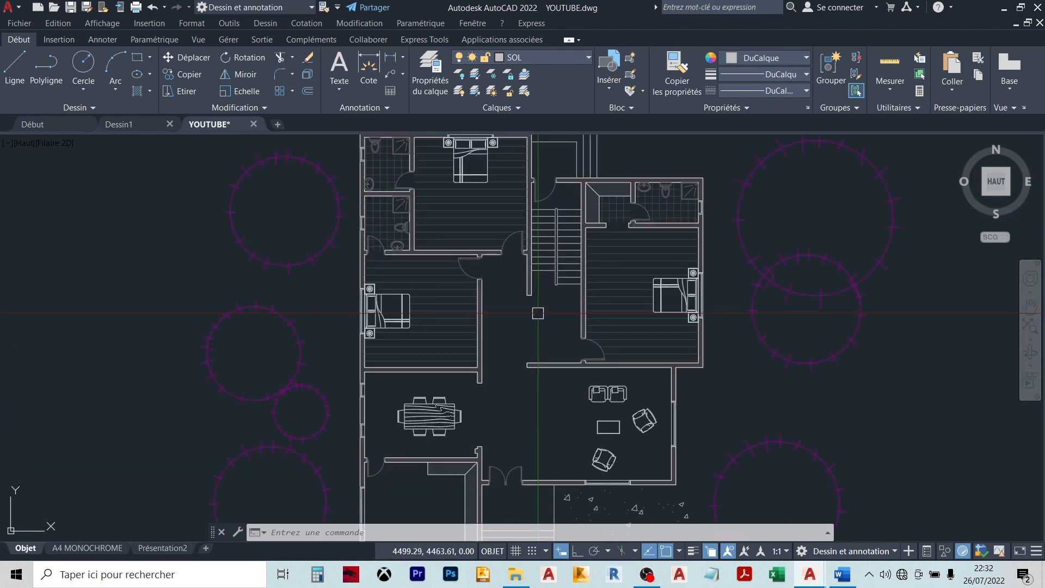
{"action": "type", "text": "ISOCALQUE"}
{"action": "key", "text": "Return"}
{"action": "scroll", "coordinate": [571, 323], "scroll_direction": "up", "scroll_amount": 5}
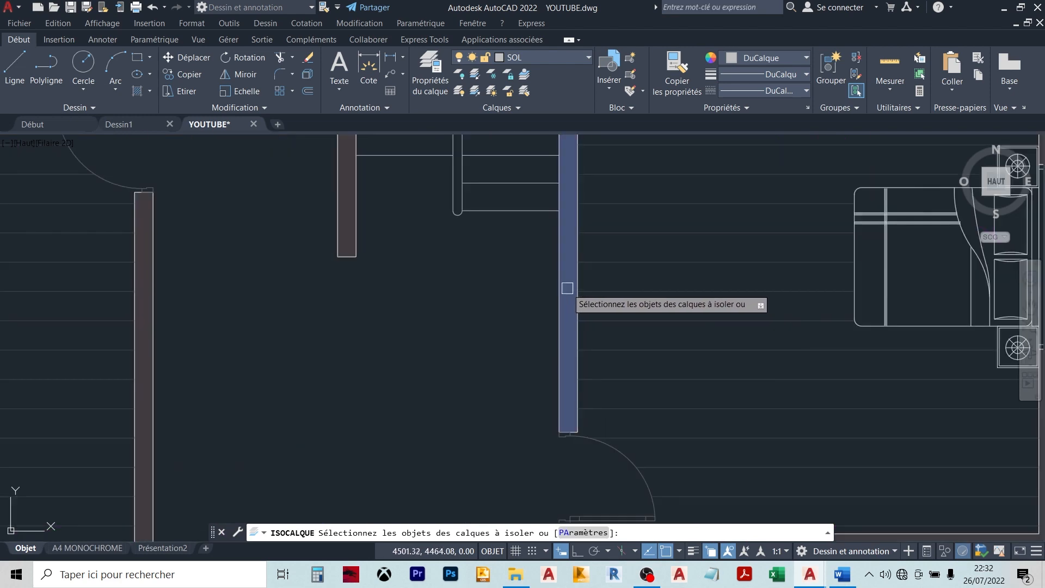
{"action": "left_click", "coordinate": [569, 299]}
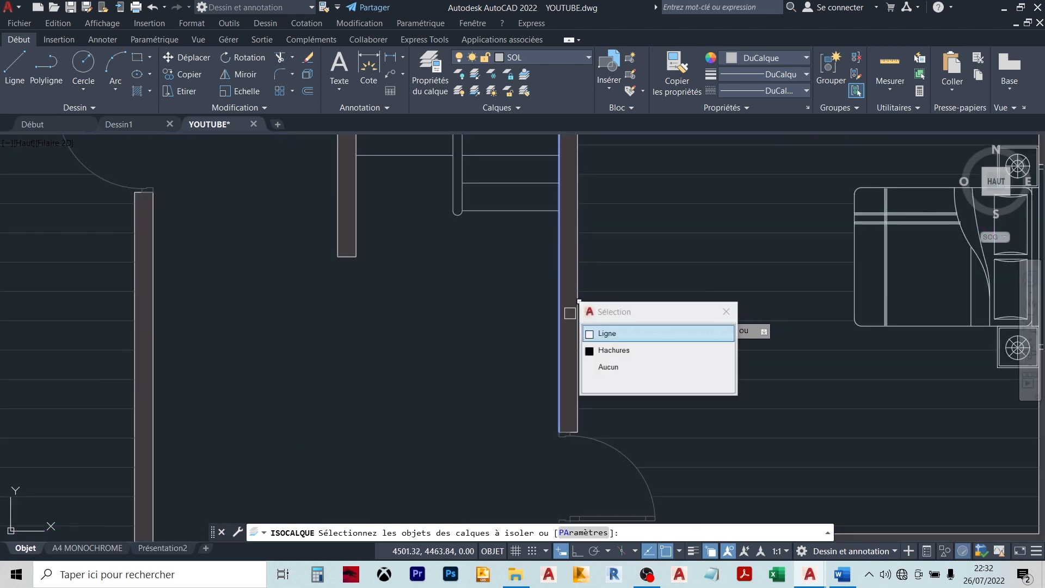
{"action": "left_click", "coordinate": [625, 335]}
{"action": "key", "text": "Return"}
{"action": "scroll", "coordinate": [561, 276], "scroll_direction": "down", "scroll_amount": 6}
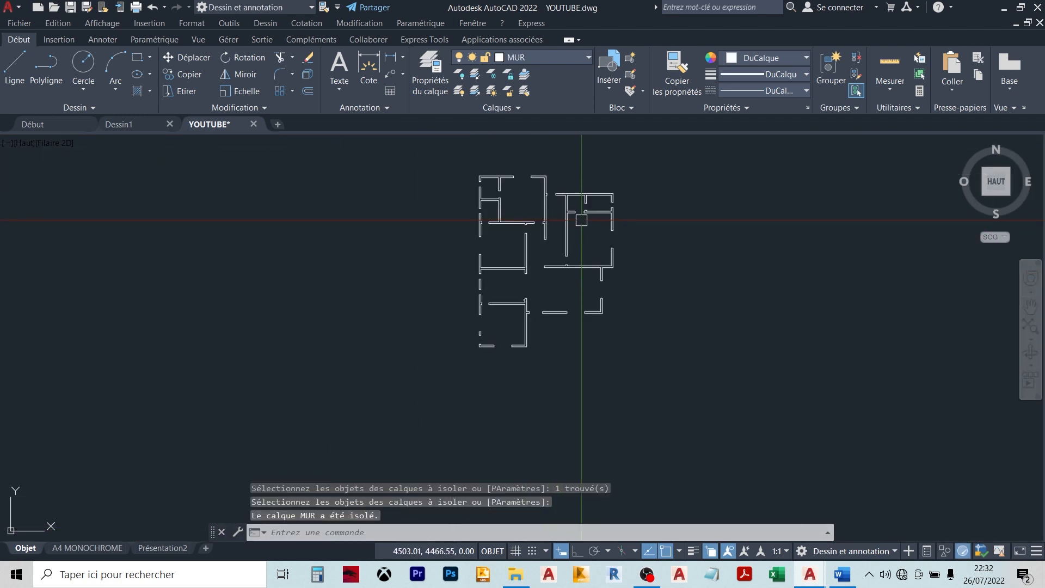
{"action": "scroll", "coordinate": [544, 228], "scroll_direction": "up", "scroll_amount": 2}
{"action": "scroll", "coordinate": [551, 234], "scroll_direction": "down", "scroll_amount": 2}
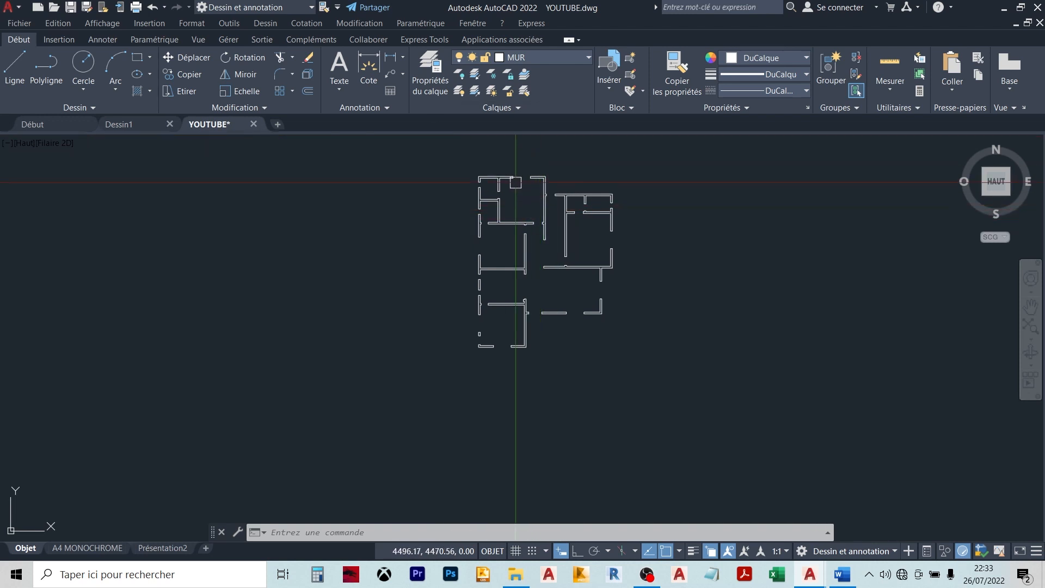
- Change the colour of the MUR layer to red in the layer properties
{"action": "left_click", "coordinate": [430, 80]}
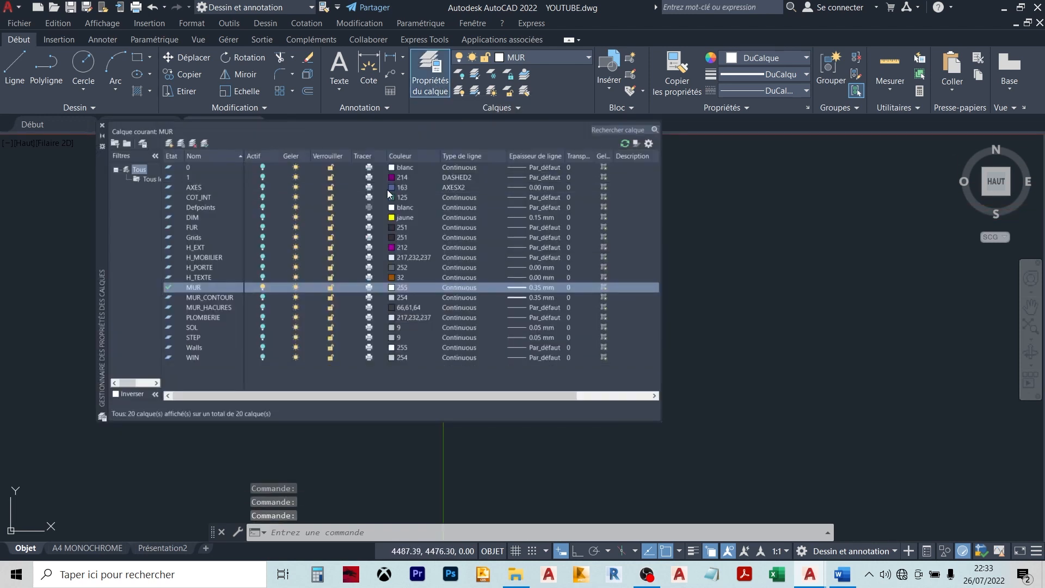
{"action": "left_click", "coordinate": [400, 286]}
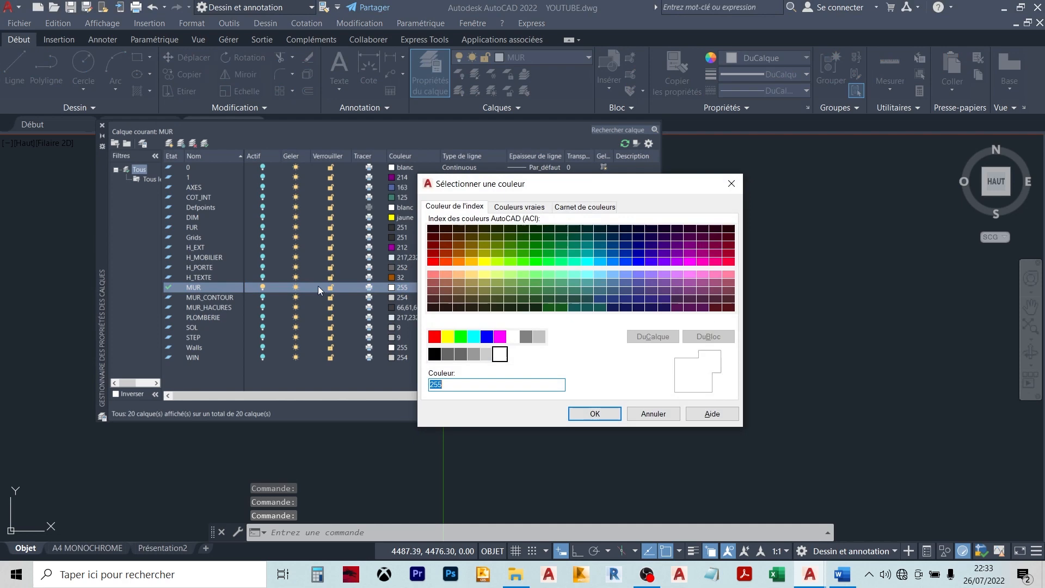
{"action": "left_click", "coordinate": [435, 337]}
{"action": "left_click", "coordinate": [595, 414]}
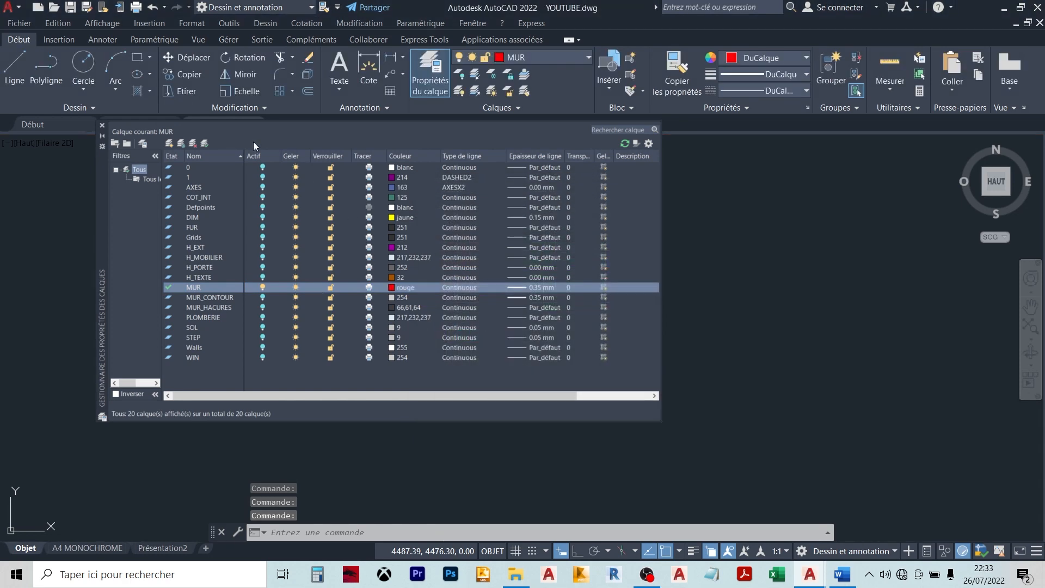
- Close the layer manager and undo the red colour change and the isolation of the wall layer
{"action": "left_click", "coordinate": [102, 126]}
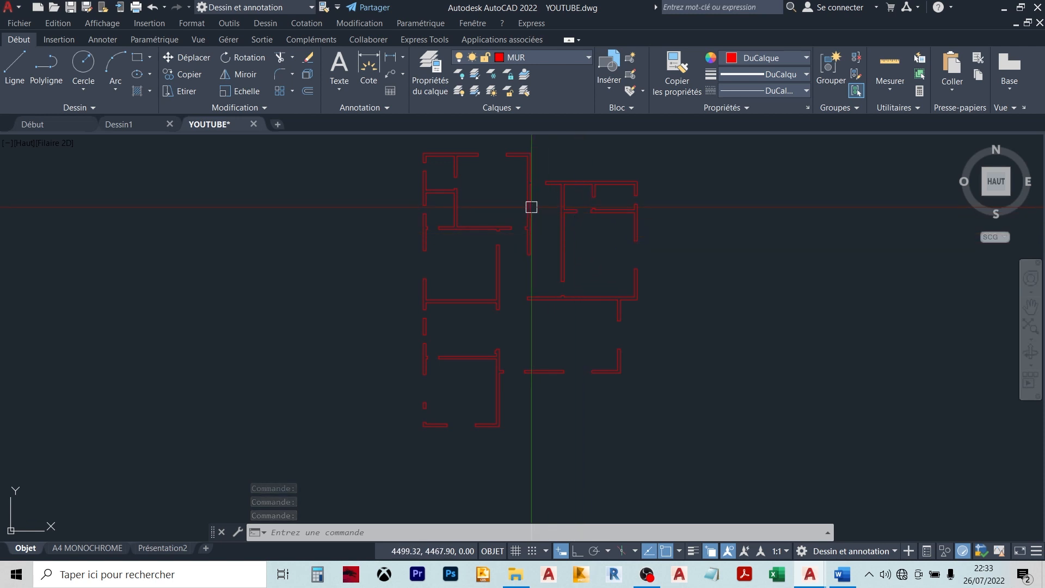
{"action": "key", "text": "ctrl+z"}
{"action": "key", "text": "ctrl+z"}
{"action": "key", "text": "ctrl+z"}
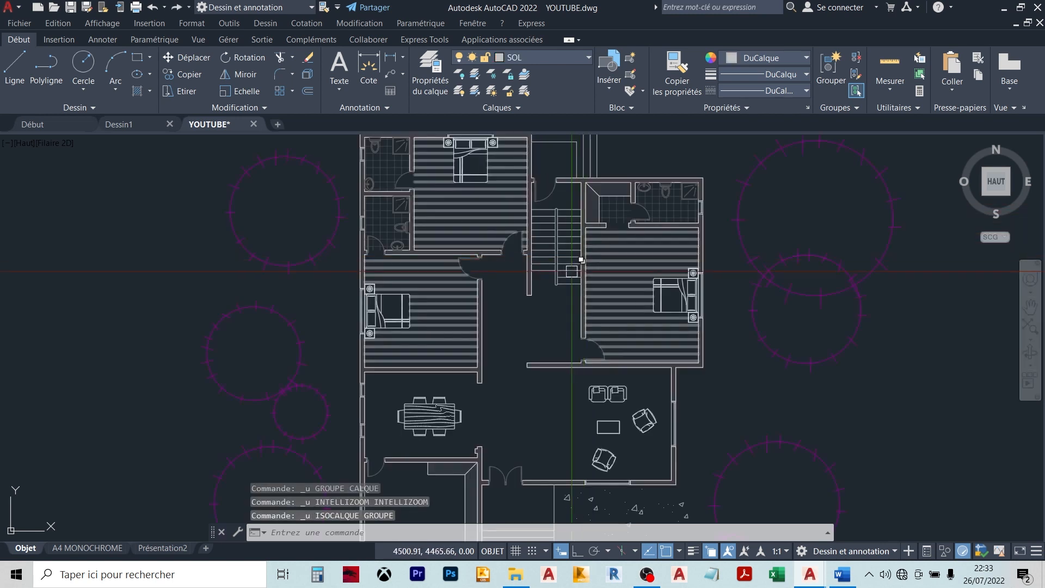
{"action": "scroll", "coordinate": [582, 232], "scroll_direction": "down", "scroll_amount": 2}
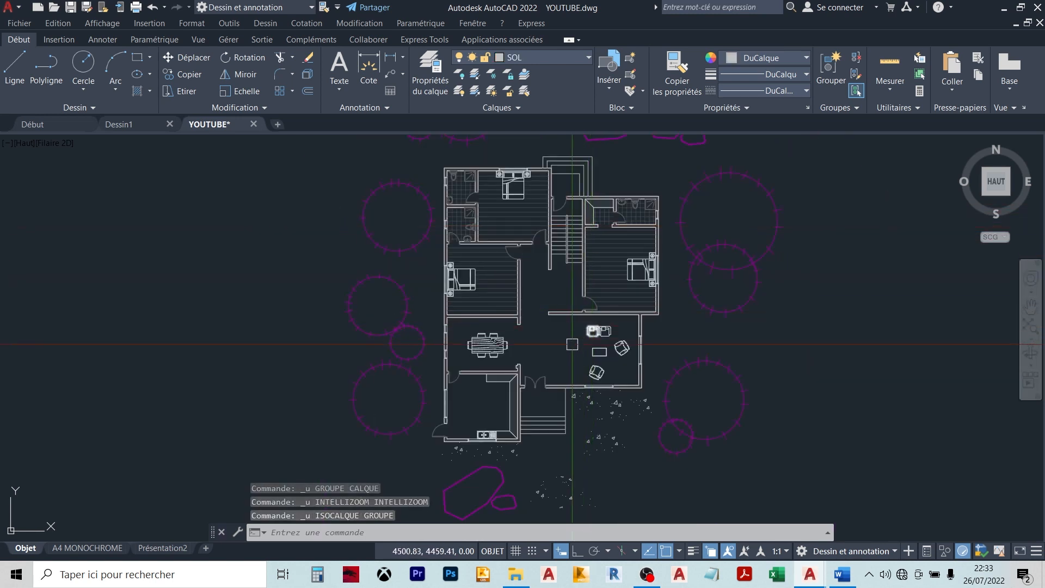
- Turn off the furniture layer H_MOBILIER with CALQUEINAC, picking a living-room armchair
{"action": "left_click", "coordinate": [464, 80]}
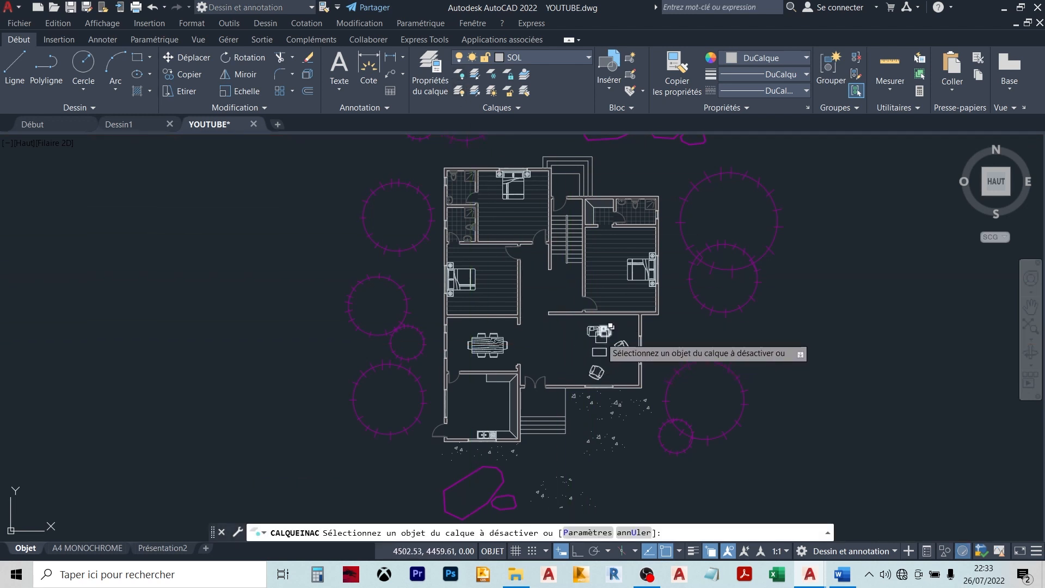
{"action": "left_click", "coordinate": [610, 327]}
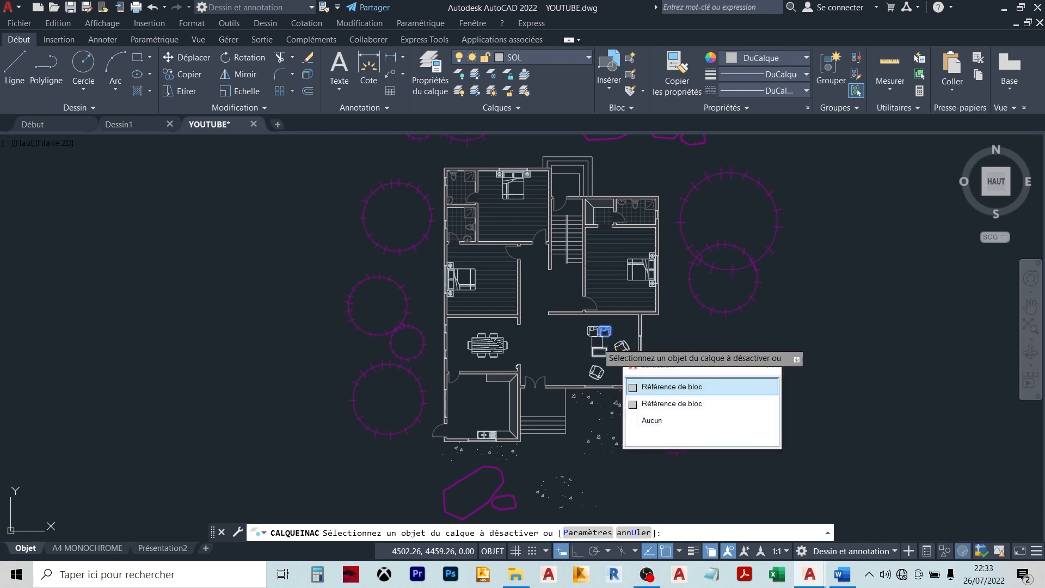
{"action": "left_click", "coordinate": [632, 385]}
{"action": "key", "text": "Escape"}
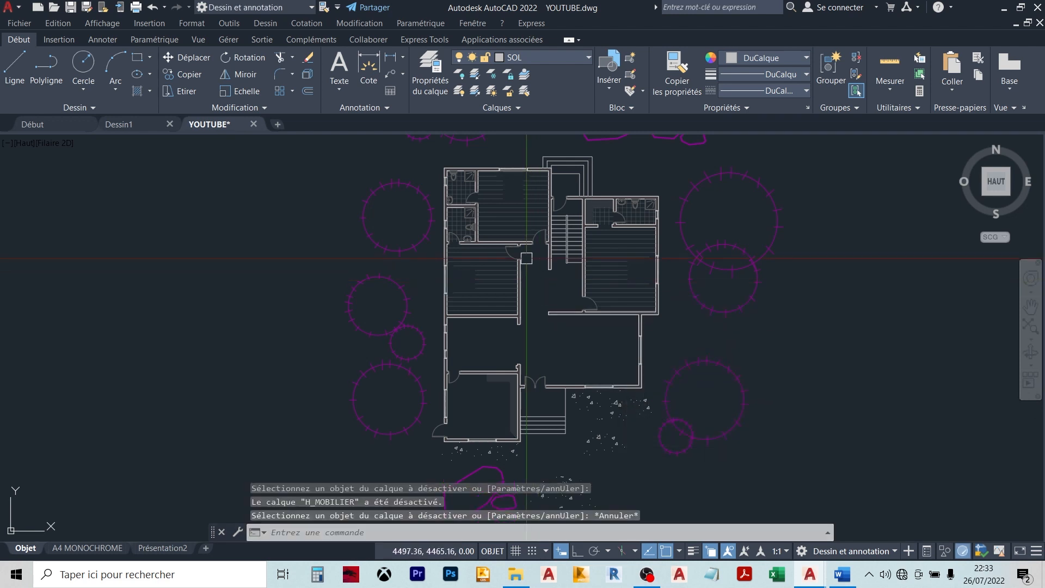
{"action": "scroll", "coordinate": [590, 288], "scroll_direction": "down", "scroll_amount": 2}
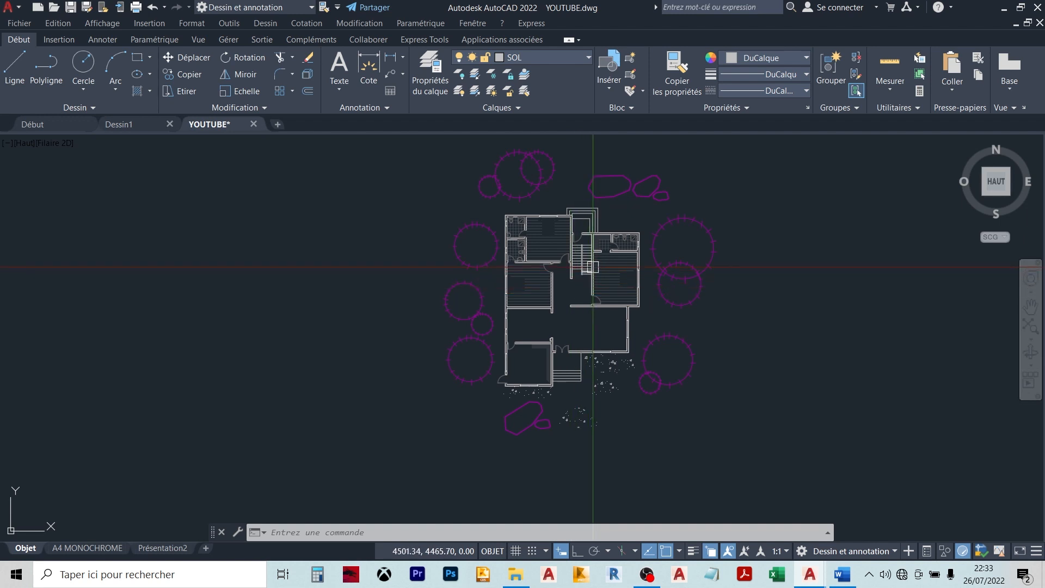
- Select the whole floor plan with a selection window and move the objects to layer 0
{"action": "scroll", "coordinate": [576, 238], "scroll_direction": "down", "scroll_amount": 2}
{"action": "left_click", "coordinate": [476, 180]}
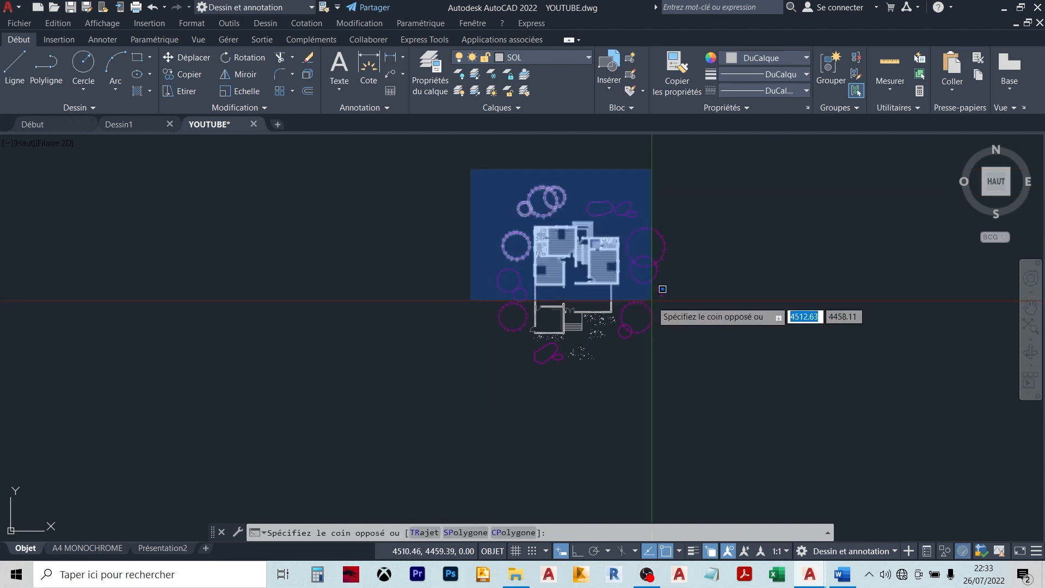
{"action": "left_click", "coordinate": [739, 390]}
{"action": "left_click", "coordinate": [549, 57]}
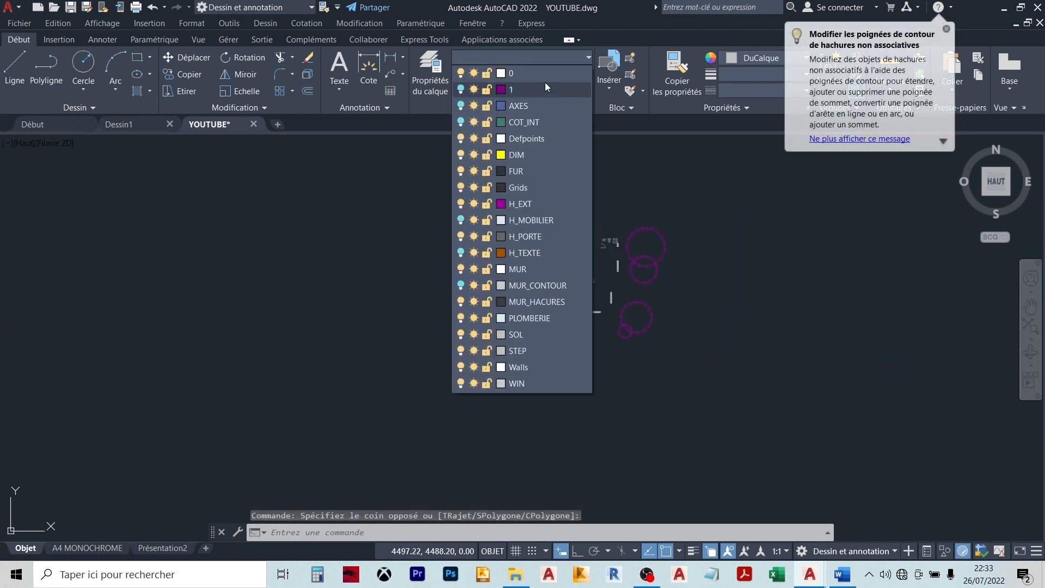
{"action": "key", "text": "Escape"}
{"action": "scroll", "coordinate": [572, 245], "scroll_direction": "up", "scroll_amount": 4}
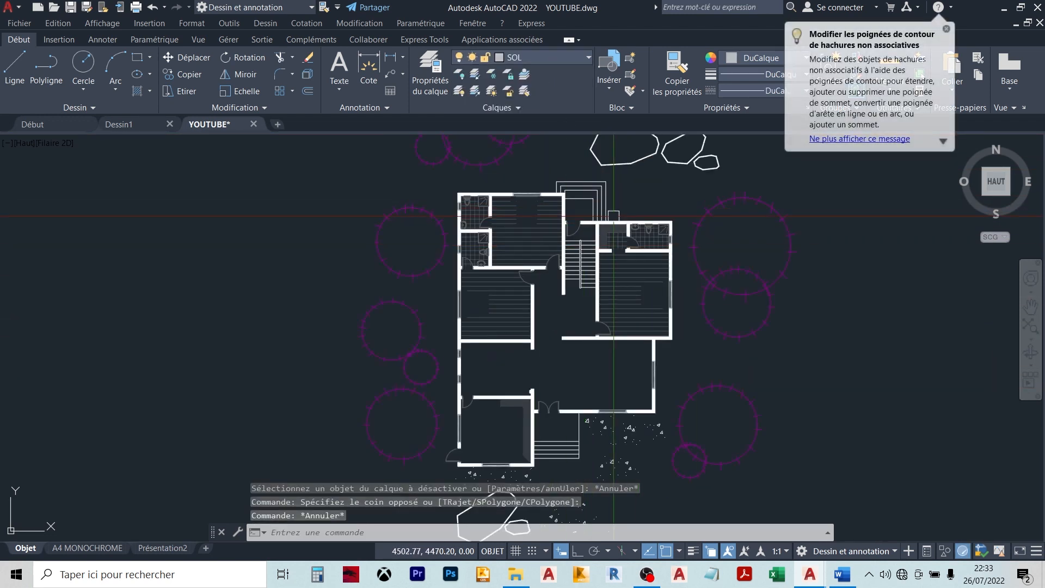
{"action": "scroll", "coordinate": [530, 214], "scroll_direction": "down", "scroll_amount": 2}
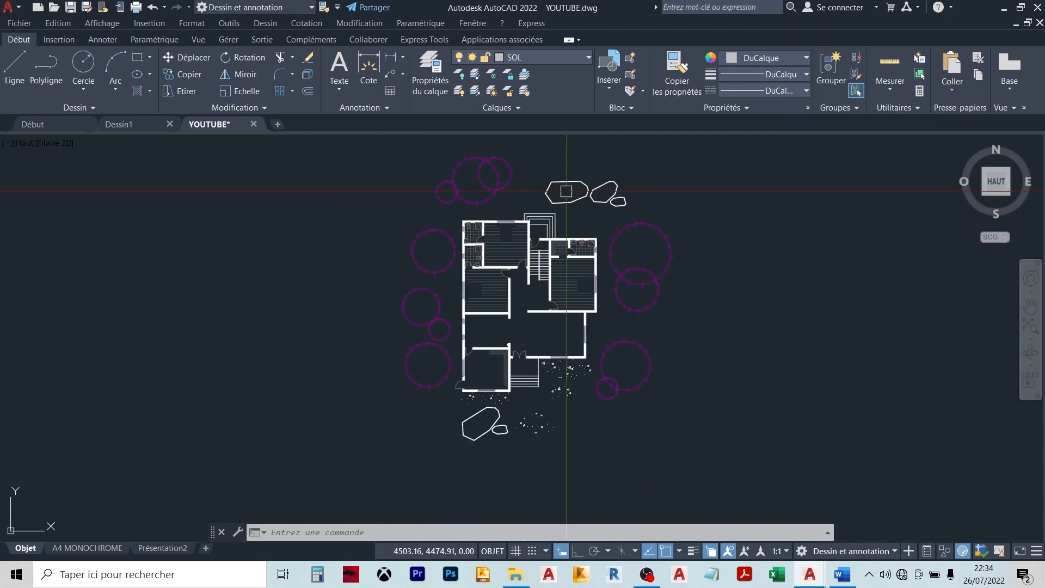
{"action": "scroll", "coordinate": [566, 190], "scroll_direction": "up", "scroll_amount": 2}
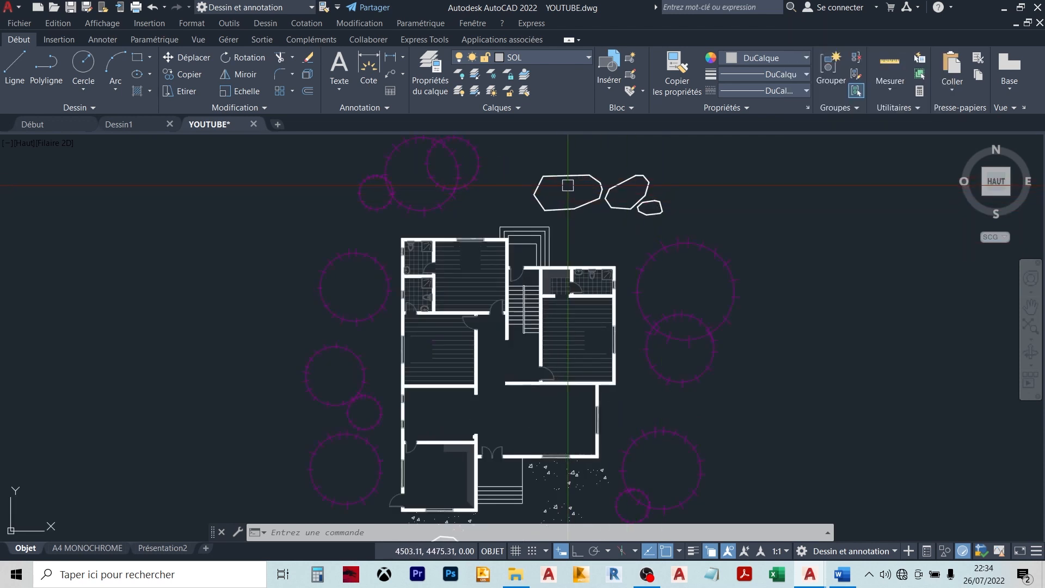
- Turn off layer 0 with CALQUEINAC, picking the large shrub outline above the house
{"action": "left_click", "coordinate": [462, 75]}
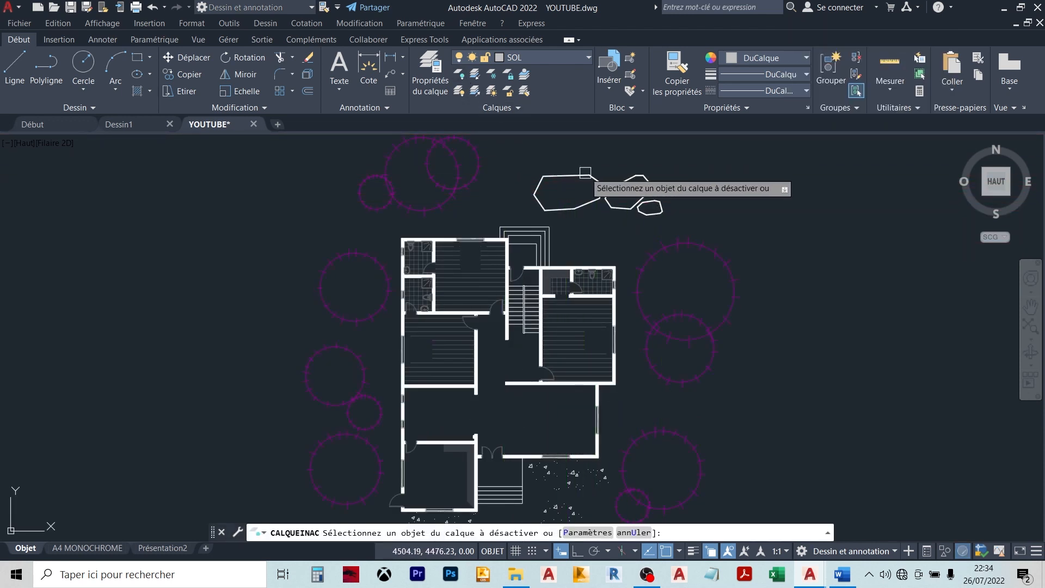
{"action": "left_click", "coordinate": [577, 202]}
{"action": "key", "text": "Escape"}
{"action": "mouse_move", "coordinate": [532, 269]}
{"action": "middle_mouse_down"}
{"action": "mouse_move", "coordinate": [493, 228]}
{"action": "mouse_move", "coordinate": [558, 227]}
{"action": "middle_mouse_up"}
{"action": "scroll", "coordinate": [557, 227], "scroll_direction": "down", "scroll_amount": 2}
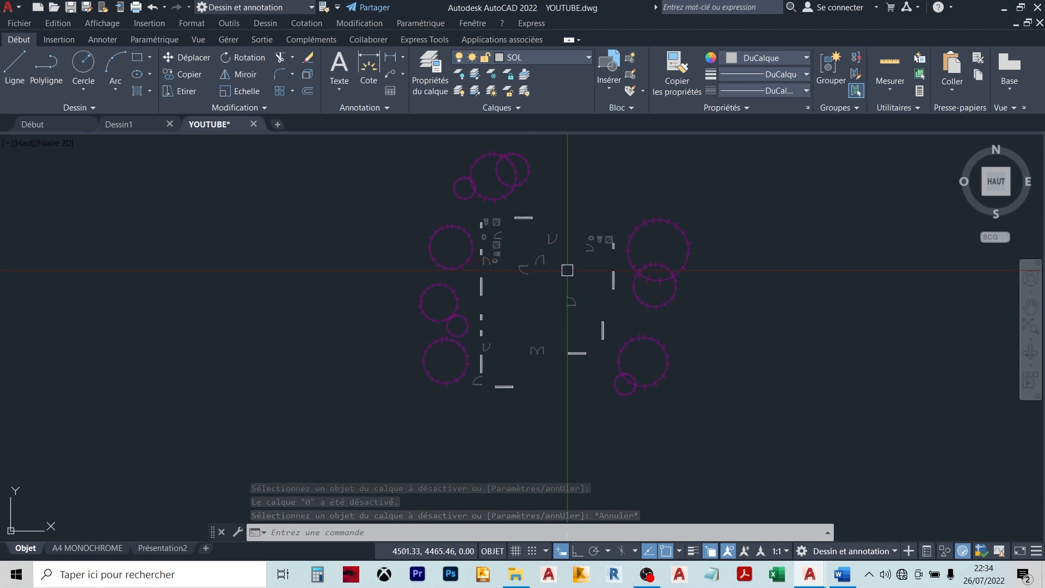
- Undo the layer reassignment and the layers turned off, restoring the furnished floor plan
{"action": "key", "text": "ctrl+z"}
{"action": "key", "text": "ctrl+z"}
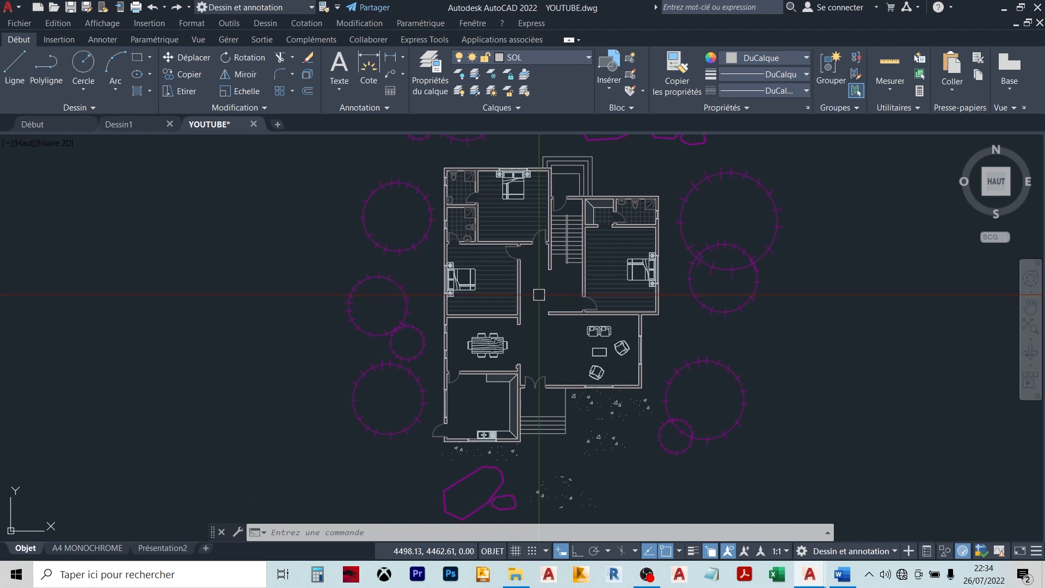
{"action": "scroll", "coordinate": [545, 360], "scroll_direction": "up", "scroll_amount": 2}
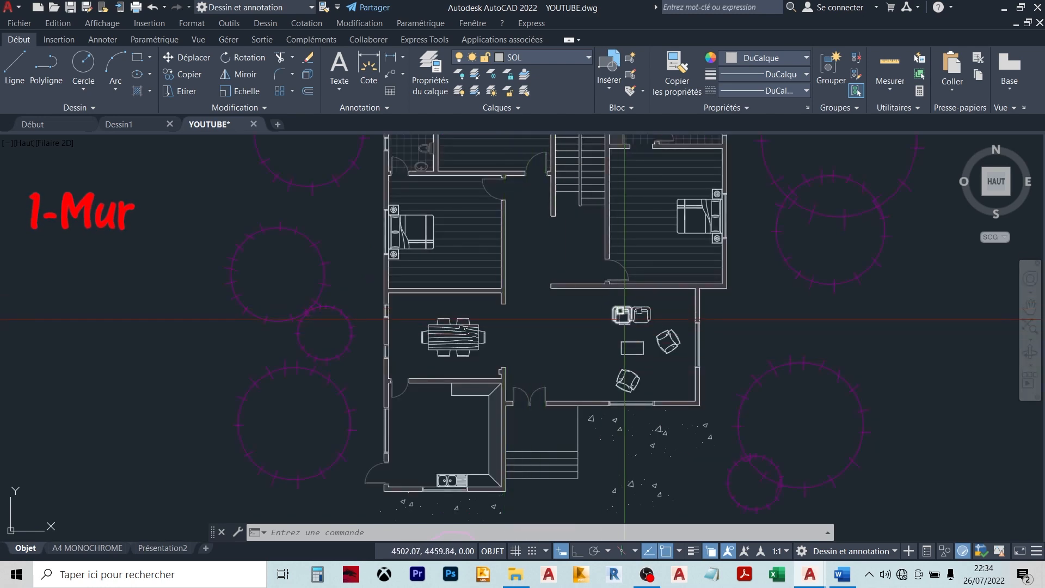
{"action": "scroll", "coordinate": [611, 281], "scroll_direction": "up", "scroll_amount": 3}
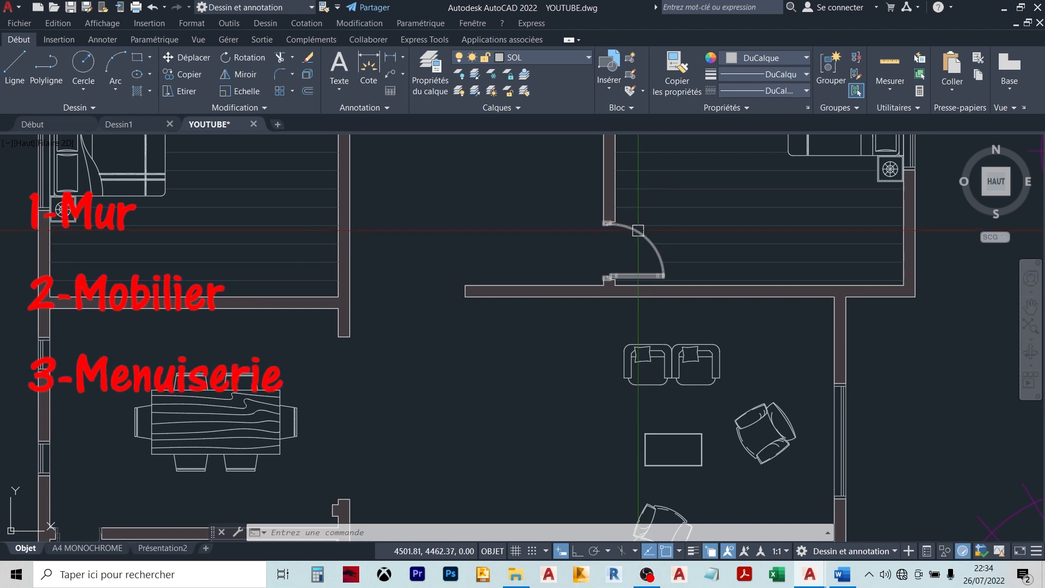
{"action": "scroll", "coordinate": [643, 240], "scroll_direction": "down", "scroll_amount": 5}
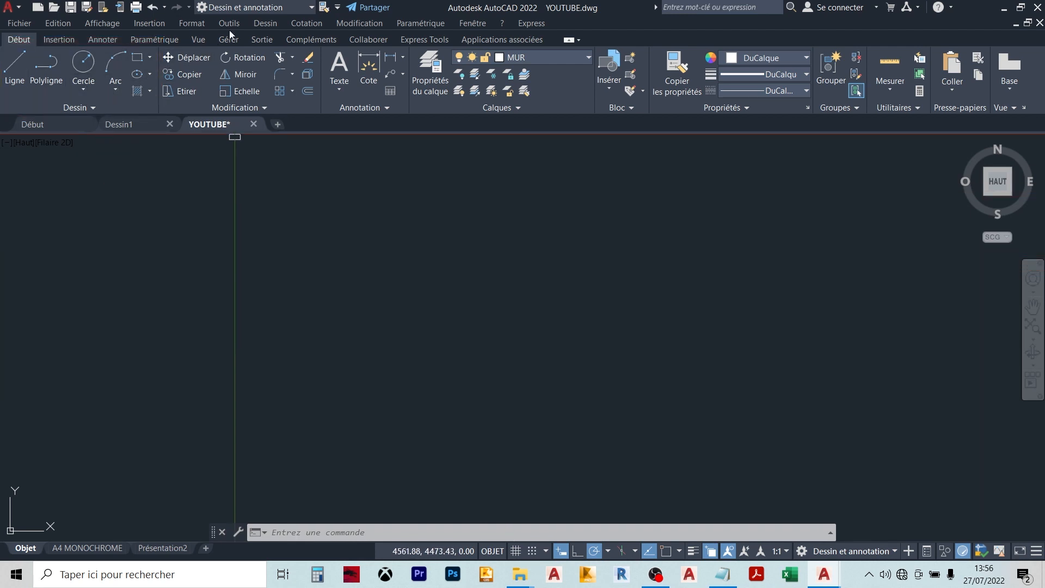
{"action": "left_click", "coordinate": [260, 23]}
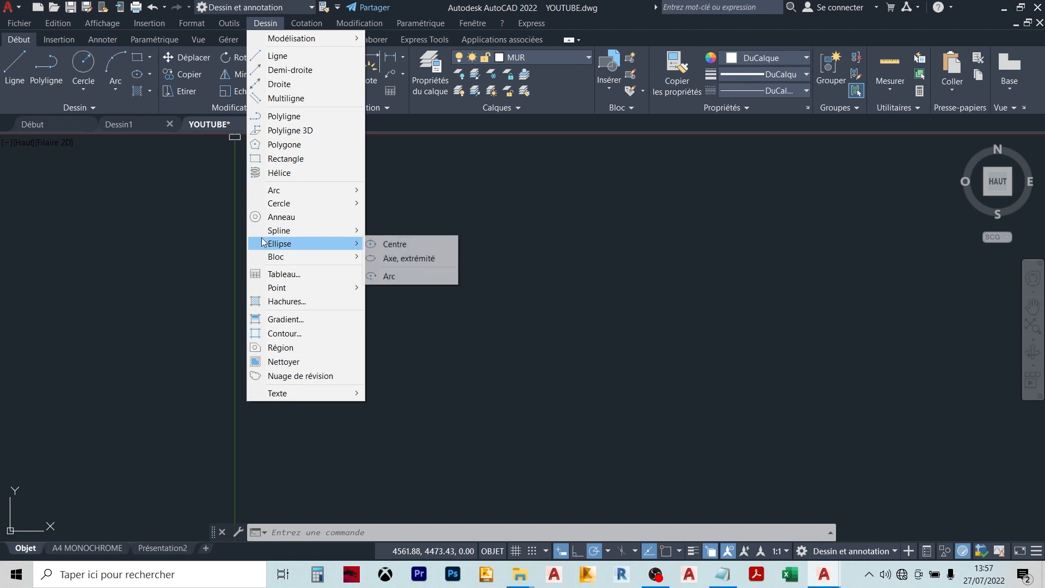
{"action": "key", "text": "Escape"}
{"action": "key", "text": "Escape"}
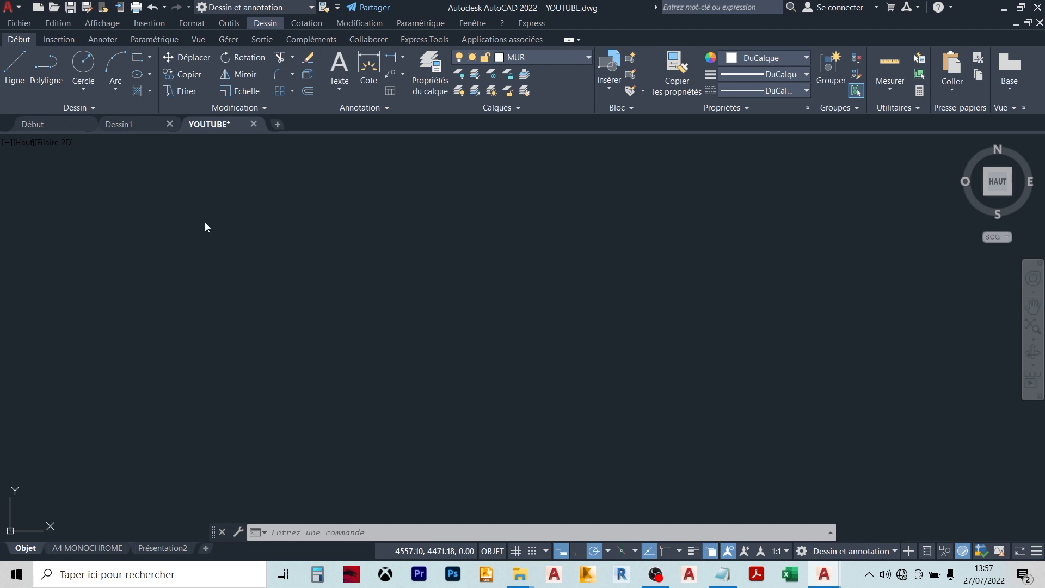
- Start the building outline with Line in ortho mode, drawing a 19.4 segment upward and a 7.6 segment to the right
{"action": "left_click", "coordinate": [18, 75]}
{"action": "left_click", "coordinate": [412, 385]}
{"action": "key", "text": "F8"}
{"action": "scroll", "coordinate": [402, 236], "scroll_direction": "up", "scroll_amount": 1}
{"action": "type", "text": "19.4"}
{"action": "key", "text": "Return"}
{"action": "type", "text": "7"}
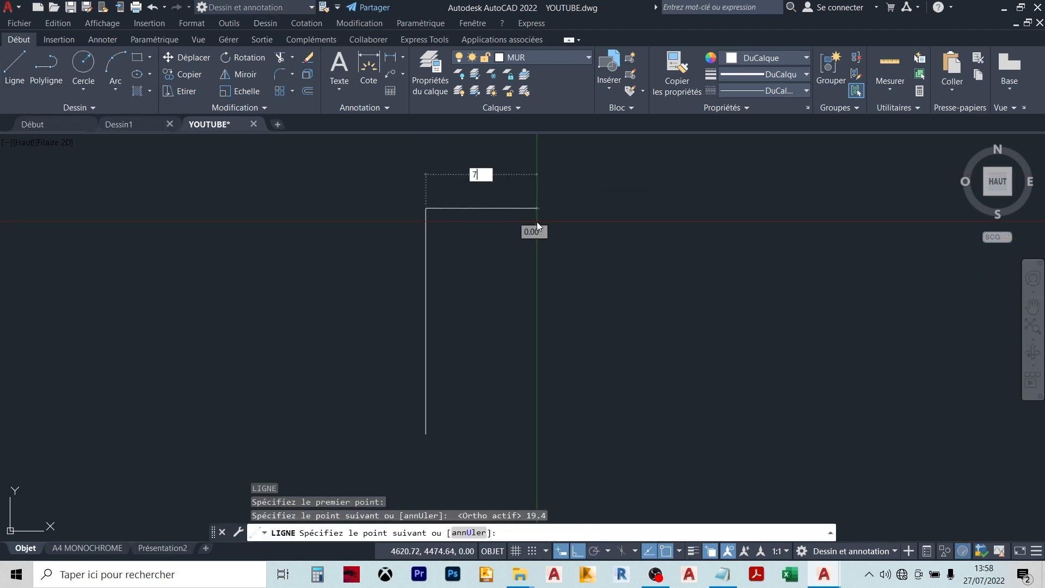
{"action": "type", "text": ".6"}
{"action": "key", "text": "Return"}
- Continue the outline with segments of 2 down, 7.6 right, 8.4 down and 1.2 left
{"action": "type", "text": "2"}
{"action": "key", "text": "Return"}
{"action": "type", "text": "7.6"}
{"action": "key", "text": "Return"}
{"action": "type", "text": "8.4"}
{"action": "key", "text": "Return"}
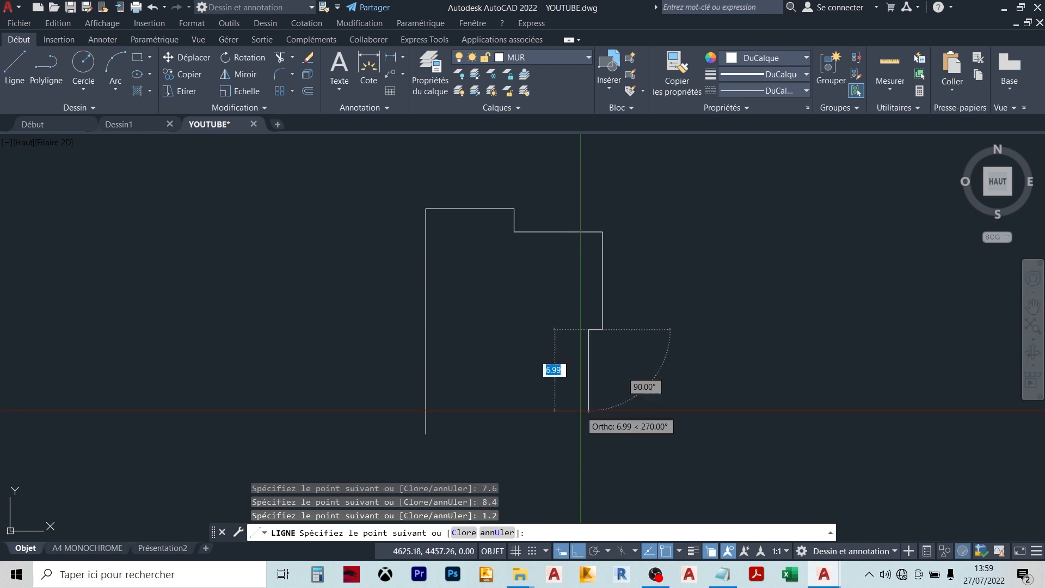
- Finish the outline with segments of 5.2 down, 8.6 left and 3.8 down, closing it at the starting point
{"action": "type", "text": "5.2"}
{"action": "key", "text": "Return"}
{"action": "type", "text": "8.6"}
{"action": "key", "text": "Return"}
{"action": "type", "text": "3.8"}
{"action": "key", "text": "Return"}
{"action": "left_click", "coordinate": [426, 434]}
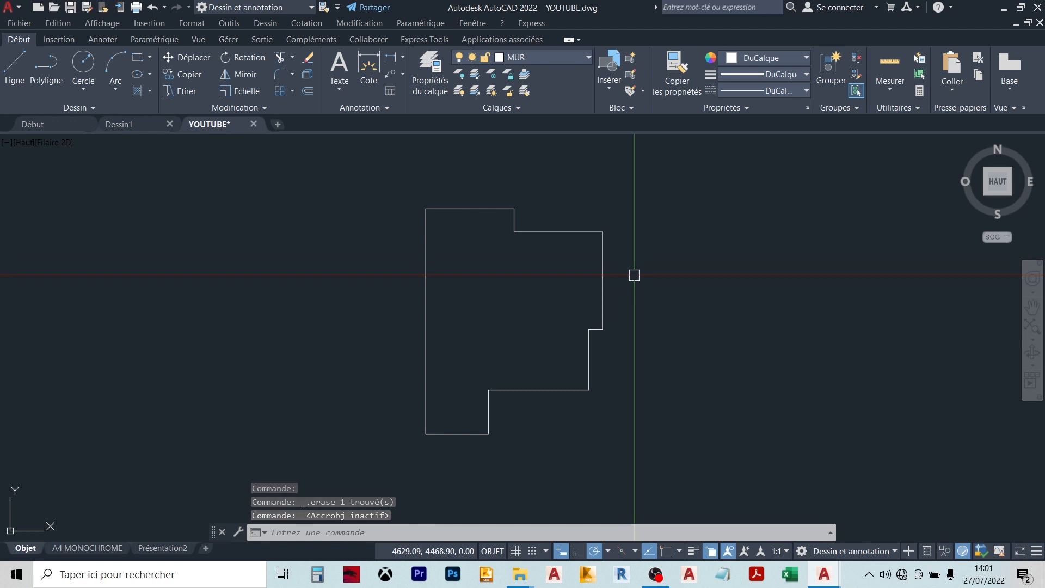
- Open the properties of the outline's rightmost vertical line and review its geometry, general settings and colour choices
{"action": "left_click", "coordinate": [635, 275]}
{"action": "left_click", "coordinate": [589, 251]}
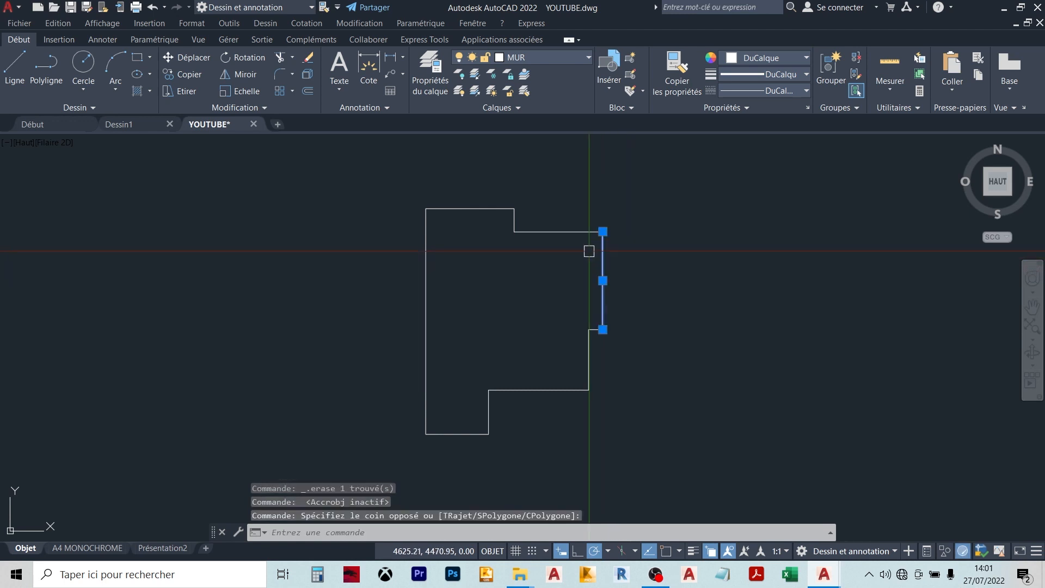
{"action": "right_click", "coordinate": [678, 205]}
{"action": "left_click", "coordinate": [730, 499]}
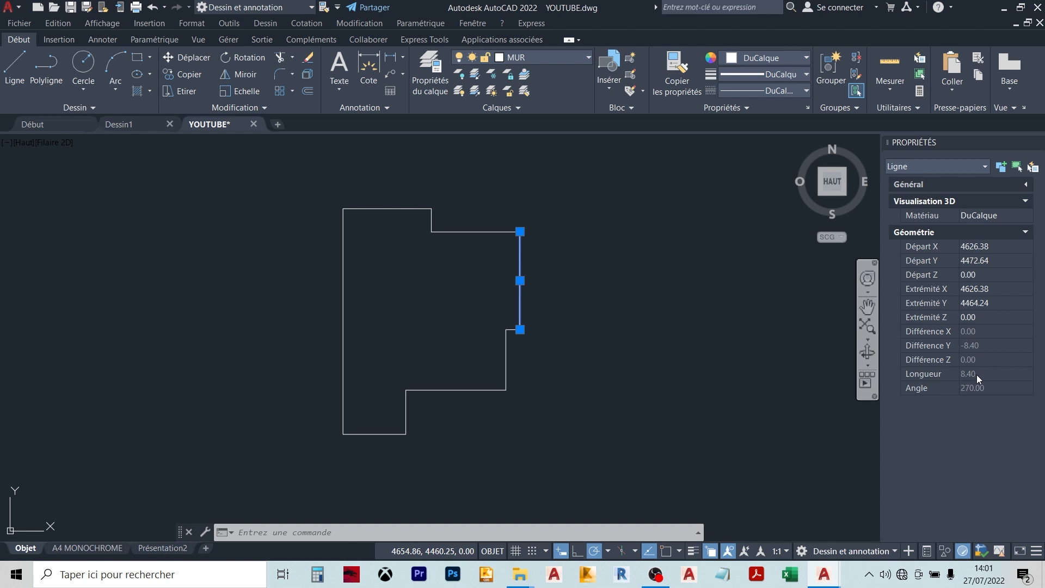
{"action": "left_click", "coordinate": [1025, 185]}
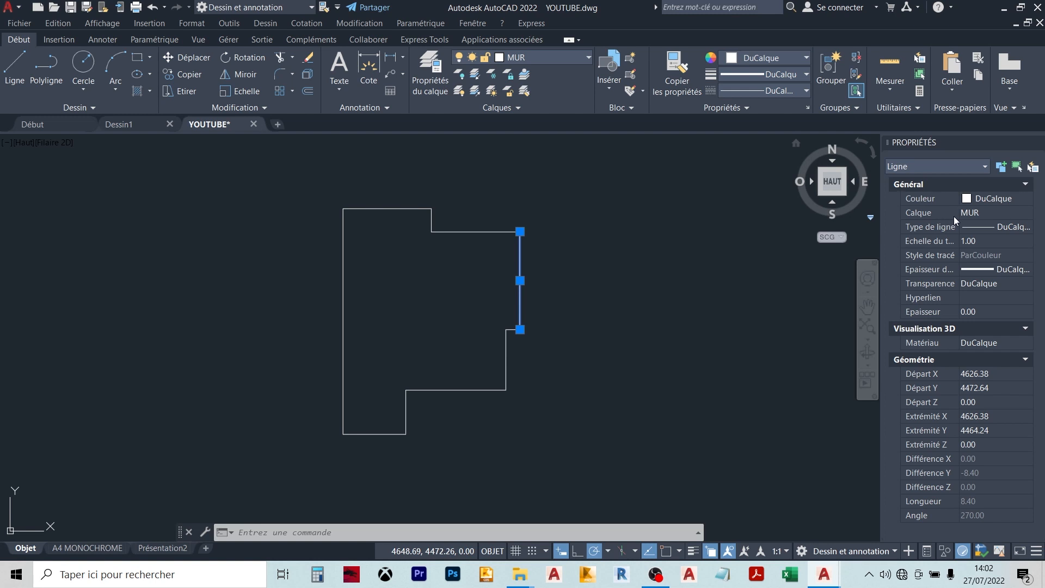
{"action": "left_click", "coordinate": [1000, 198]}
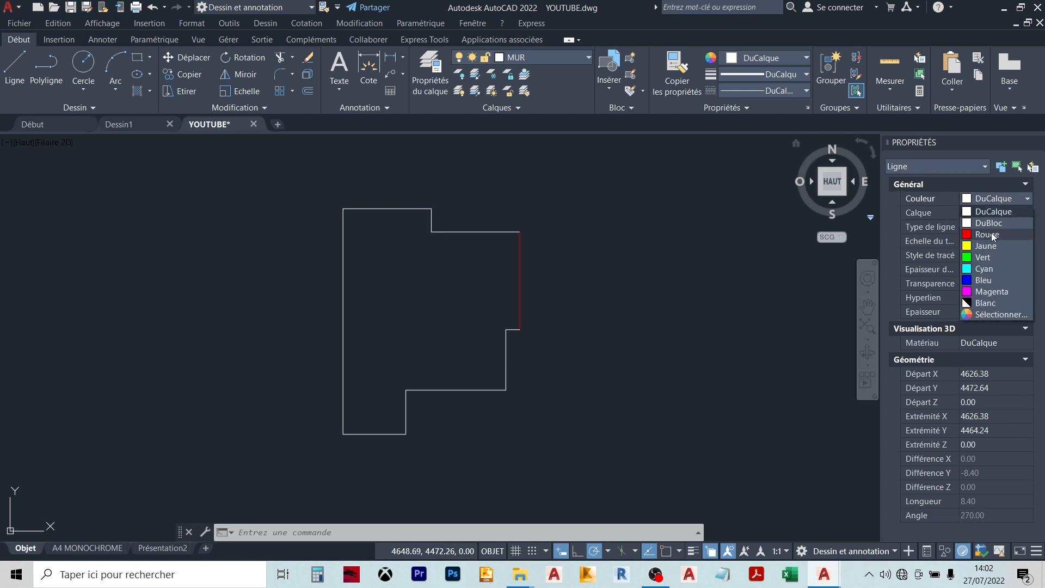
{"action": "key", "text": "Escape"}
{"action": "key", "text": "Escape"}
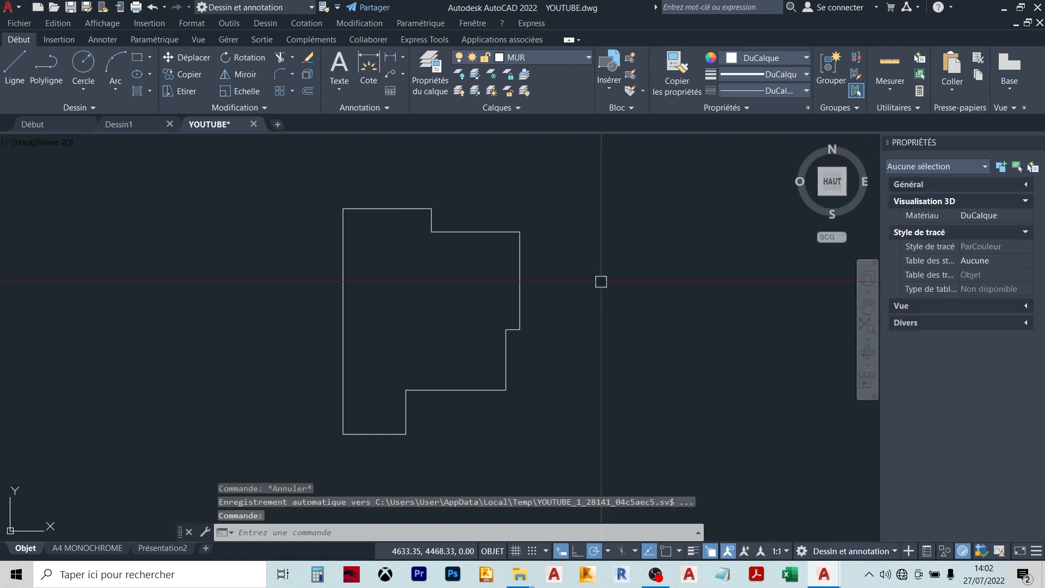
- Draw a circle of about 1.63 radius beside the outline and a small rectangle of about 3.54 area below the circle
{"action": "mouse_move", "coordinate": [488, 218]}
{"action": "middle_mouse_down"}
{"action": "mouse_move", "coordinate": [438, 245]}
{"action": "mouse_move", "coordinate": [463, 277]}
{"action": "mouse_move", "coordinate": [453, 249]}
{"action": "middle_mouse_up"}
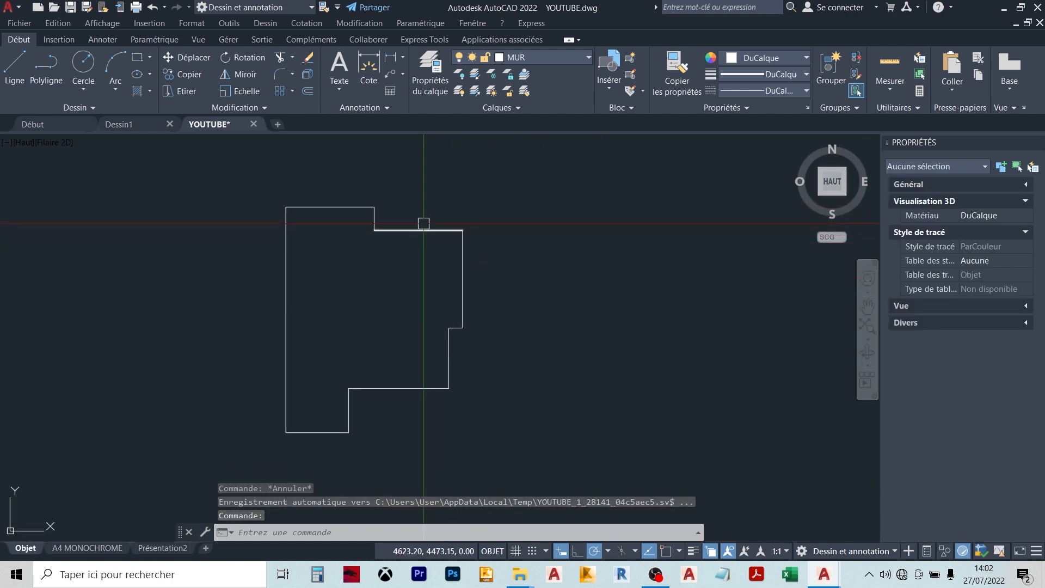
{"action": "left_click", "coordinate": [83, 66]}
{"action": "left_click", "coordinate": [525, 183]}
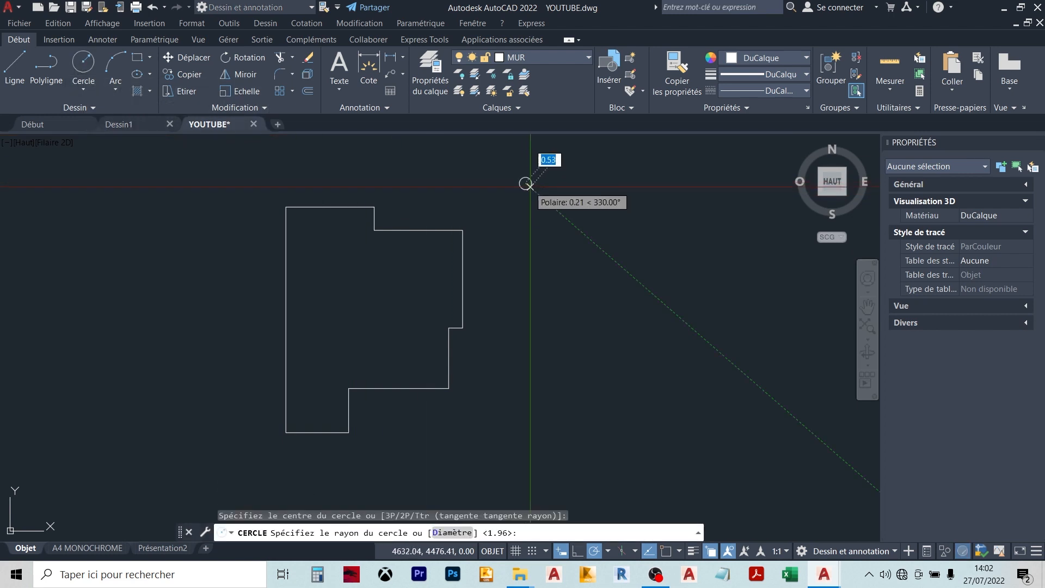
{"action": "left_click", "coordinate": [136, 57]}
{"action": "left_click", "coordinate": [549, 270]}
{"action": "left_click", "coordinate": [587, 283]}
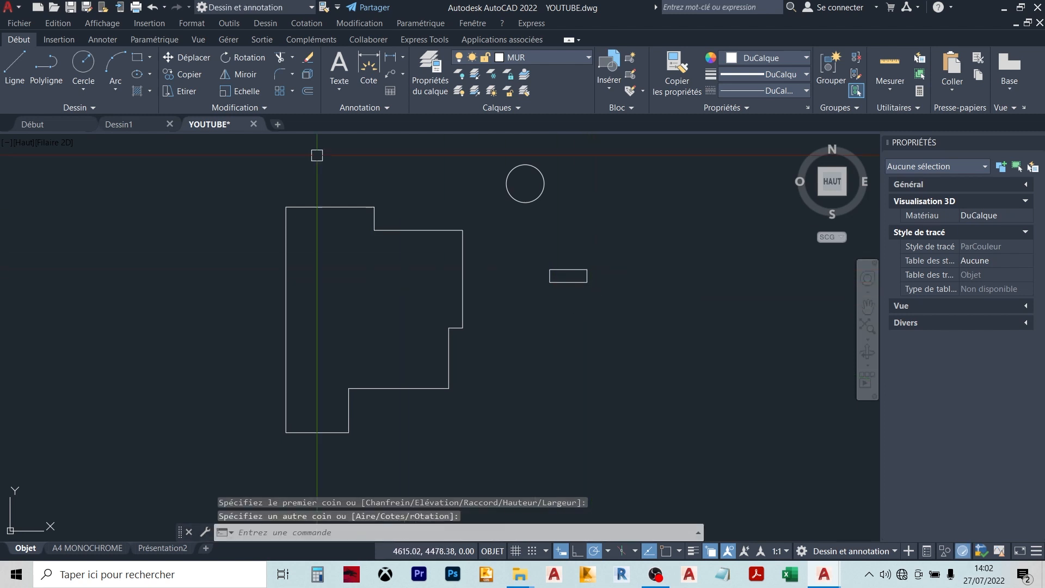
- Draw an open polyline of three segments below the small rectangle
{"action": "left_click", "coordinate": [46, 65]}
{"action": "left_click", "coordinate": [512, 386]}
{"action": "left_click", "coordinate": [548, 333]}
{"action": "left_click", "coordinate": [593, 348]}
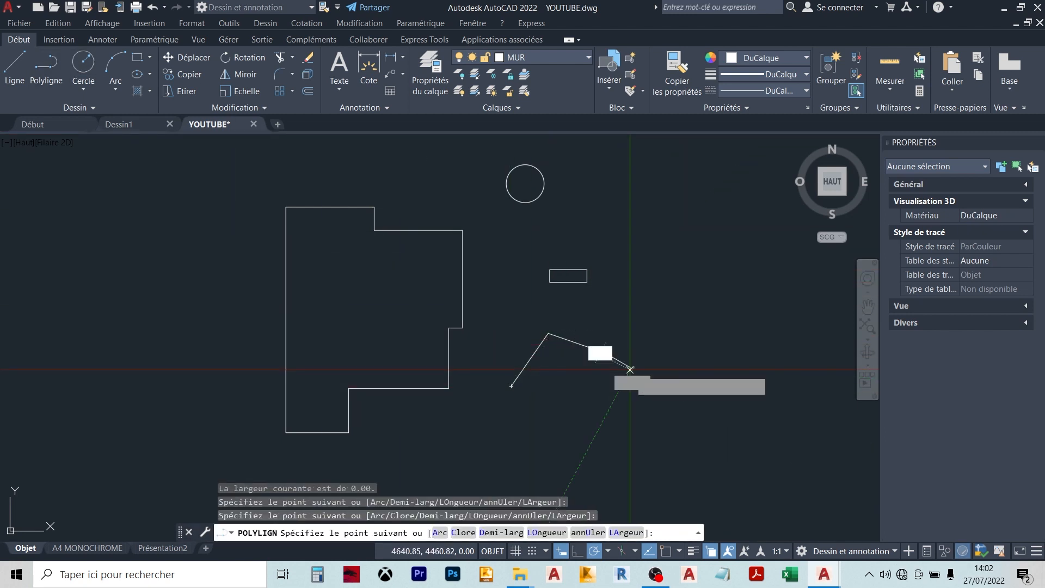
{"action": "left_click", "coordinate": [630, 370]}
{"action": "key", "text": "Escape"}
- Examine the properties of the small rectangle and the circle in turn
{"action": "left_click", "coordinate": [587, 276]}
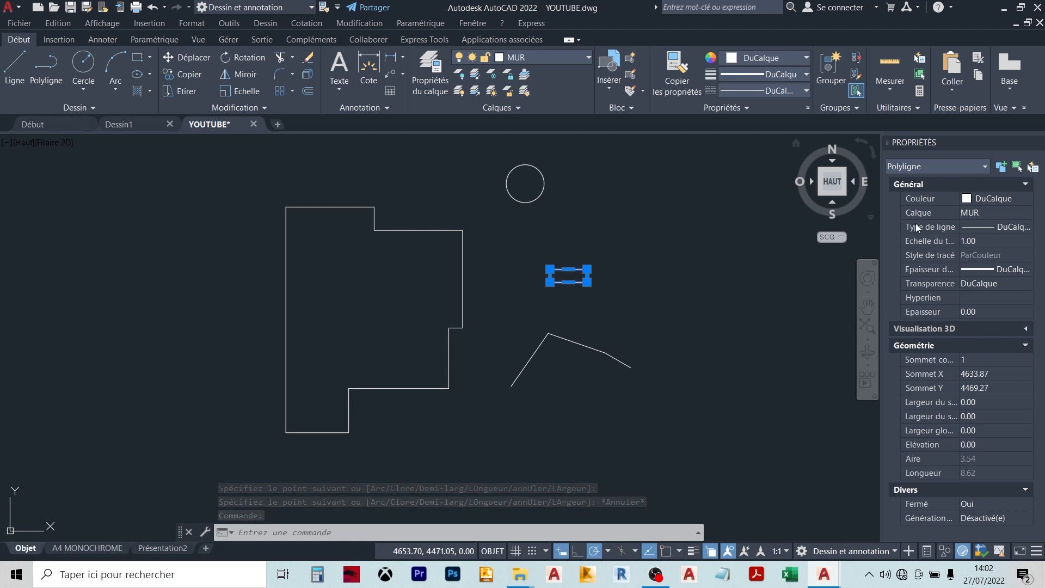
{"action": "key", "text": "Escape"}
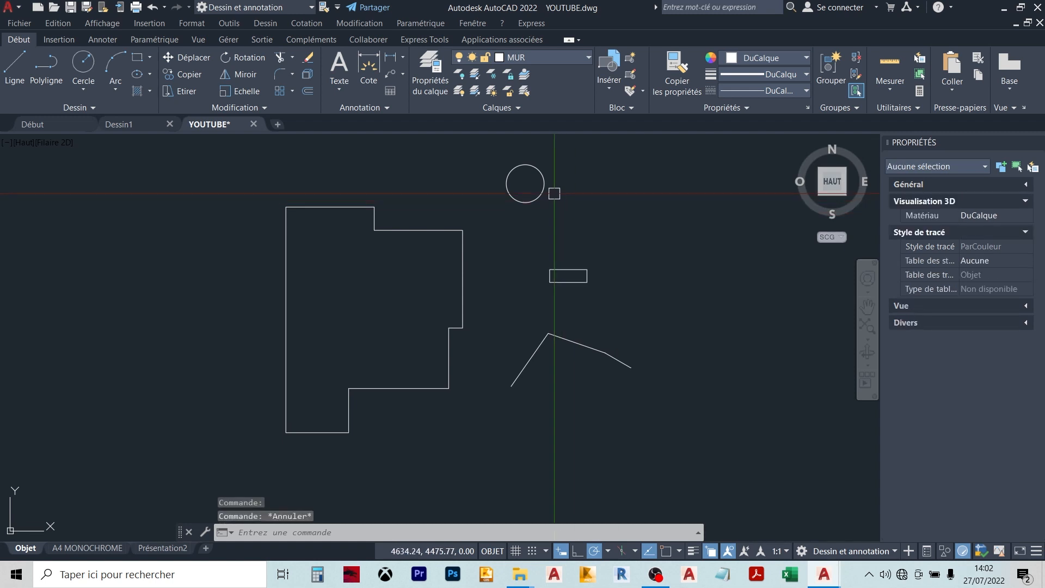
{"action": "left_click", "coordinate": [537, 172]}
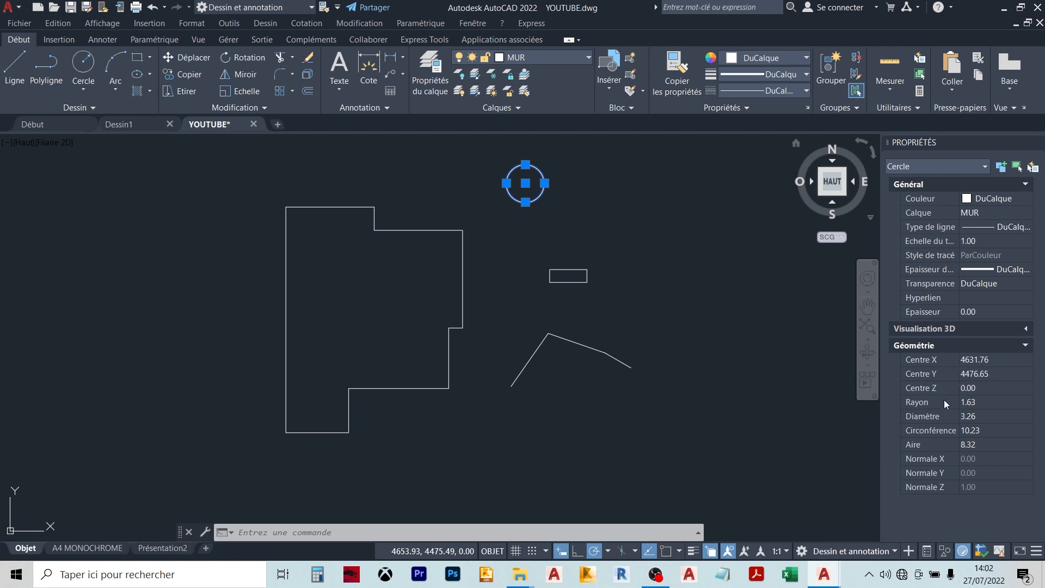
{"action": "key", "text": "Escape"}
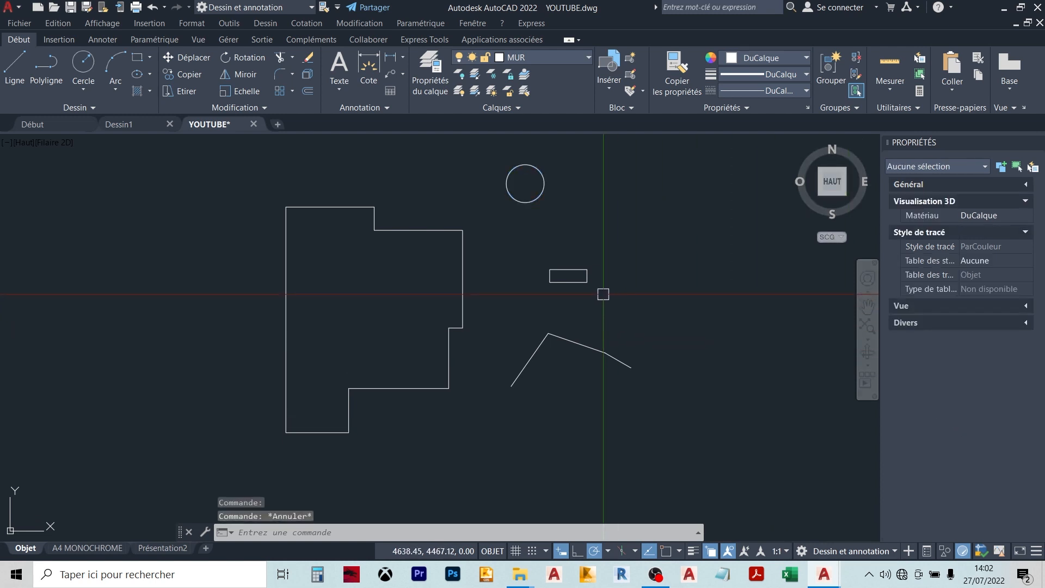
{"action": "left_click", "coordinate": [587, 280]}
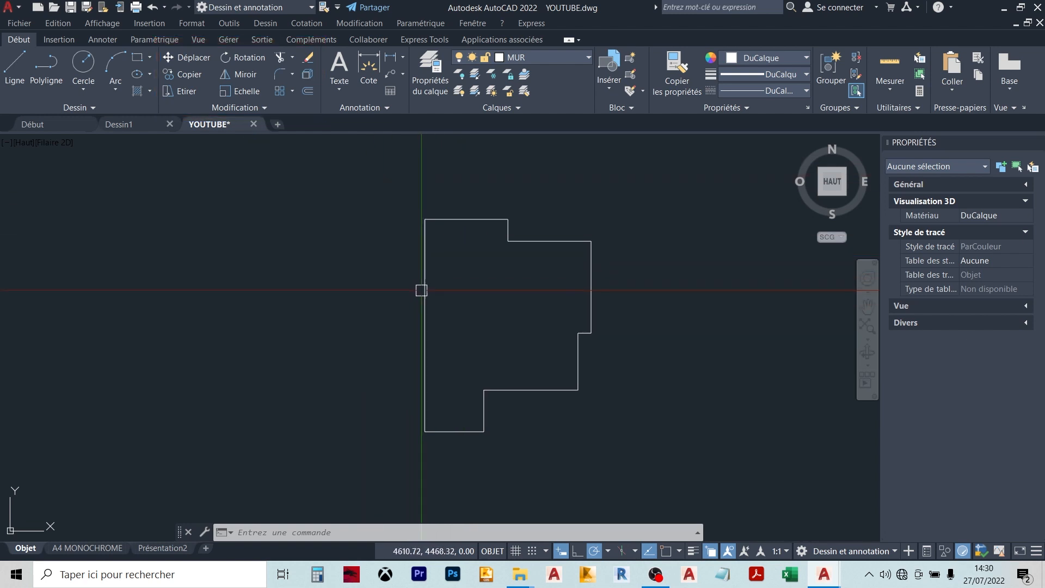
{"action": "scroll", "coordinate": [425, 295], "scroll_direction": "up", "scroll_amount": 2}
{"action": "scroll", "coordinate": [425, 296], "scroll_direction": "down", "scroll_amount": 2}
{"action": "scroll", "coordinate": [436, 284], "scroll_direction": "up", "scroll_amount": 2}
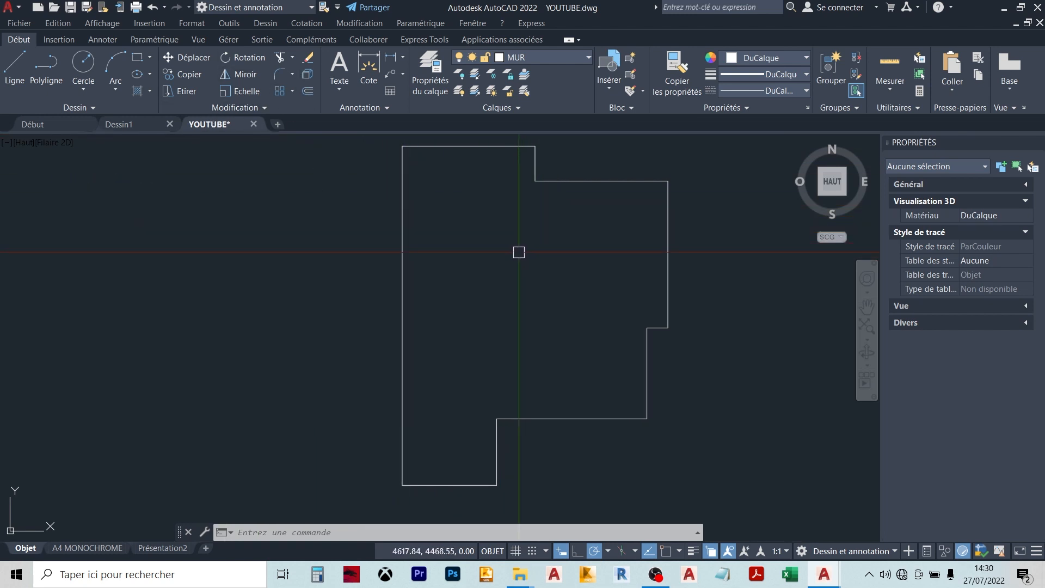
- Offset the outline's left edge, top edge and upper short vertical edge inward by 0.2
{"action": "left_click", "coordinate": [307, 91]}
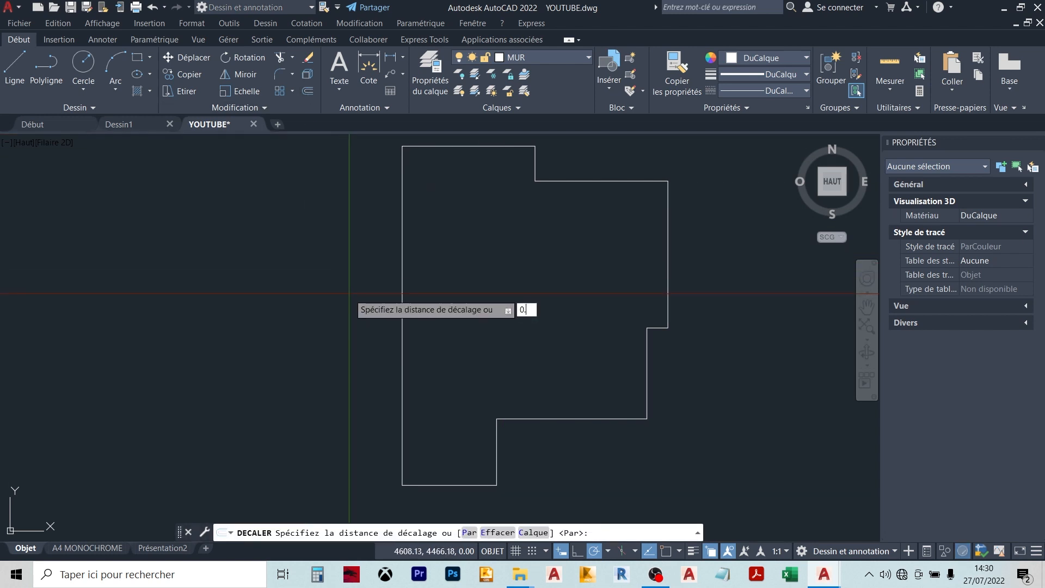
{"action": "type", "text": "2"}
{"action": "key", "text": "Return"}
{"action": "left_click", "coordinate": [402, 273]}
{"action": "left_click", "coordinate": [457, 253]}
{"action": "left_click", "coordinate": [498, 147]}
{"action": "left_click", "coordinate": [508, 166]}
{"action": "left_click", "coordinate": [534, 180]}
{"action": "left_click", "coordinate": [522, 176]}
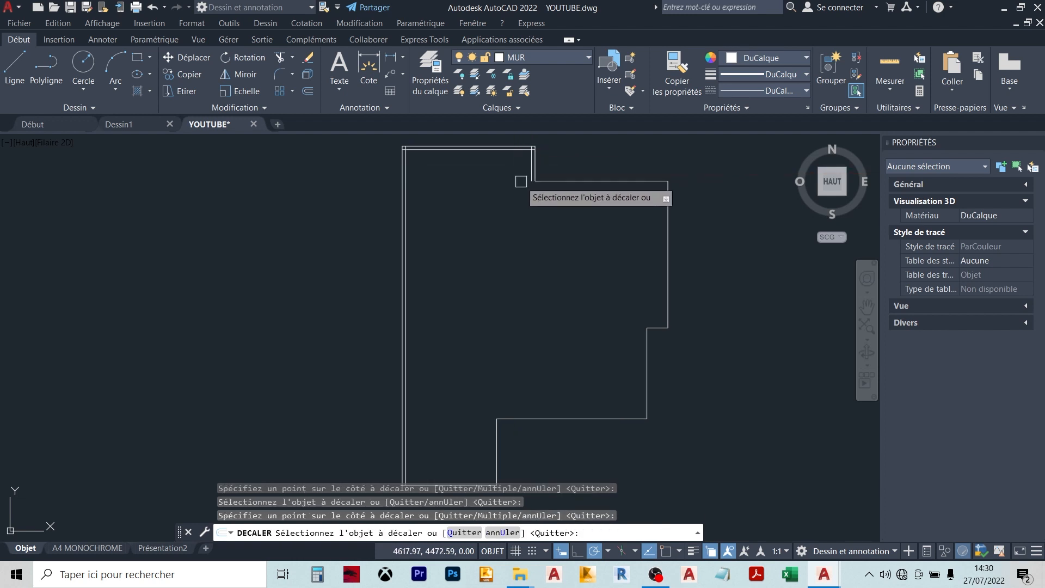
- Offset the upper-right horizontal edge and the lower block's right and bottom edges inward with the same 0.2 distance
{"action": "left_click", "coordinate": [578, 181]}
{"action": "left_click", "coordinate": [576, 199]}
{"action": "middle_click_drag", "start_coordinate": [539, 377], "coordinate": [621, 273]}
{"action": "left_click", "coordinate": [578, 339]}
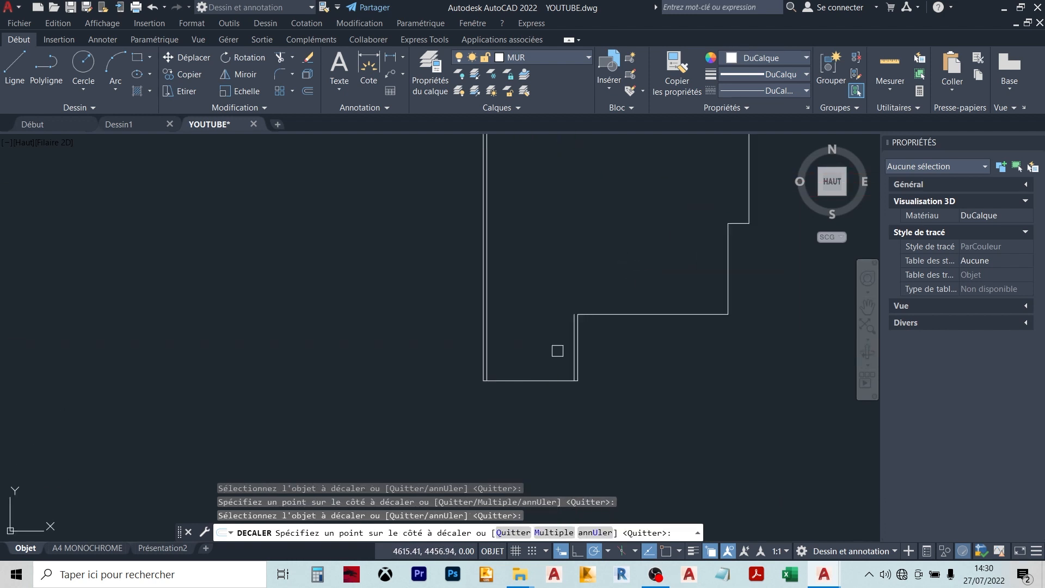
{"action": "left_click", "coordinate": [557, 350]}
{"action": "scroll", "coordinate": [555, 344], "scroll_direction": "up", "scroll_amount": 2}
{"action": "key", "text": "Escape"}
- Copy the lower block's two bottom wall lines upward to form a horizontal interior partition
{"action": "left_click", "coordinate": [593, 408]}
{"action": "left_click", "coordinate": [571, 329]}
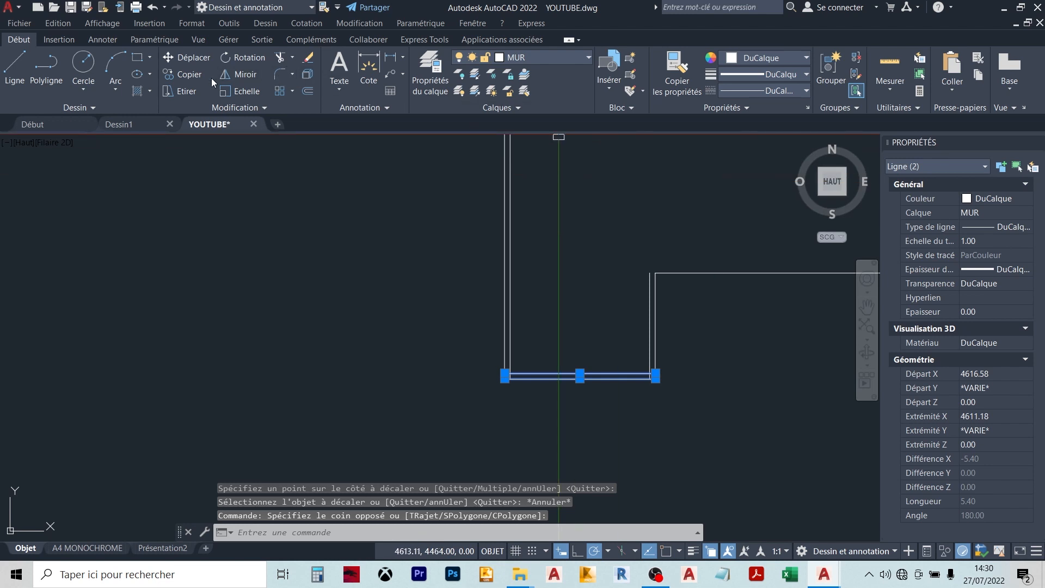
{"action": "left_click", "coordinate": [194, 76]}
{"action": "left_click", "coordinate": [575, 273]}
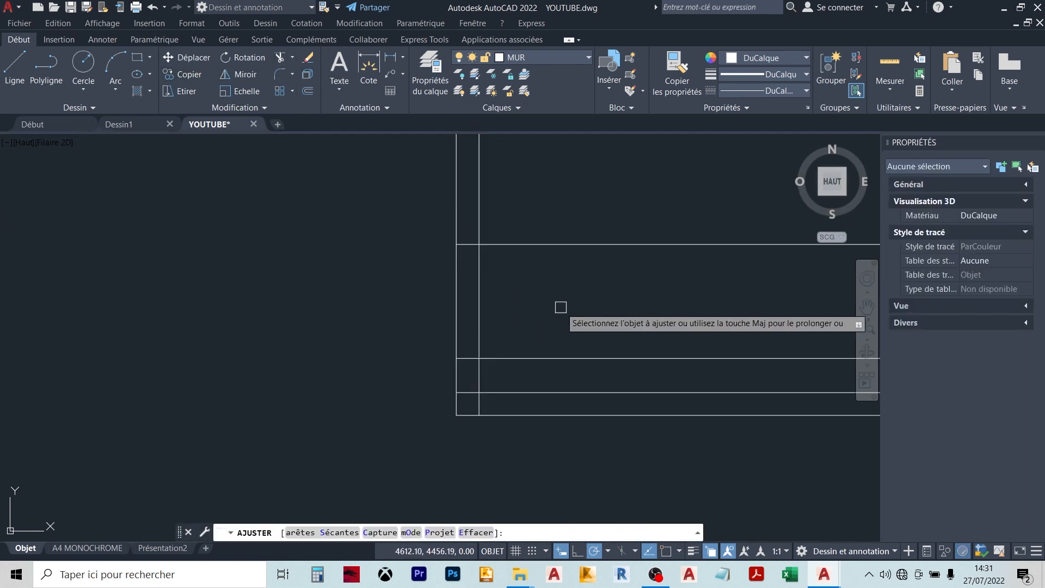
- Trim the left wall between the two horizontal guide lines to cut an opening, and trim the guide lines' excess beyond the wall
{"action": "left_click", "coordinate": [561, 306]}
{"action": "left_click", "coordinate": [466, 282]}
{"action": "key", "text": "Return"}
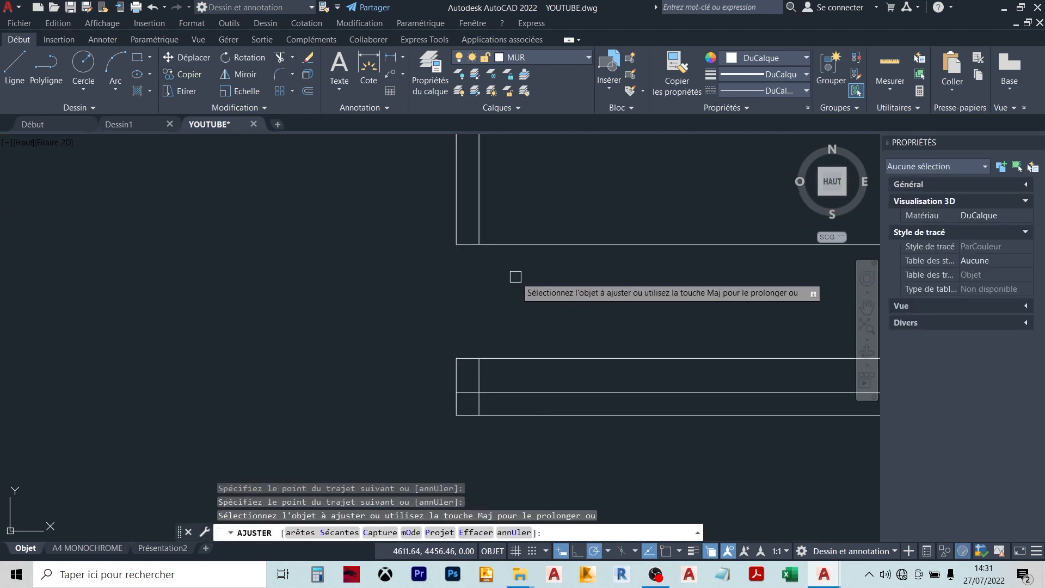
{"action": "left_click", "coordinate": [561, 245]}
{"action": "left_click", "coordinate": [523, 358]}
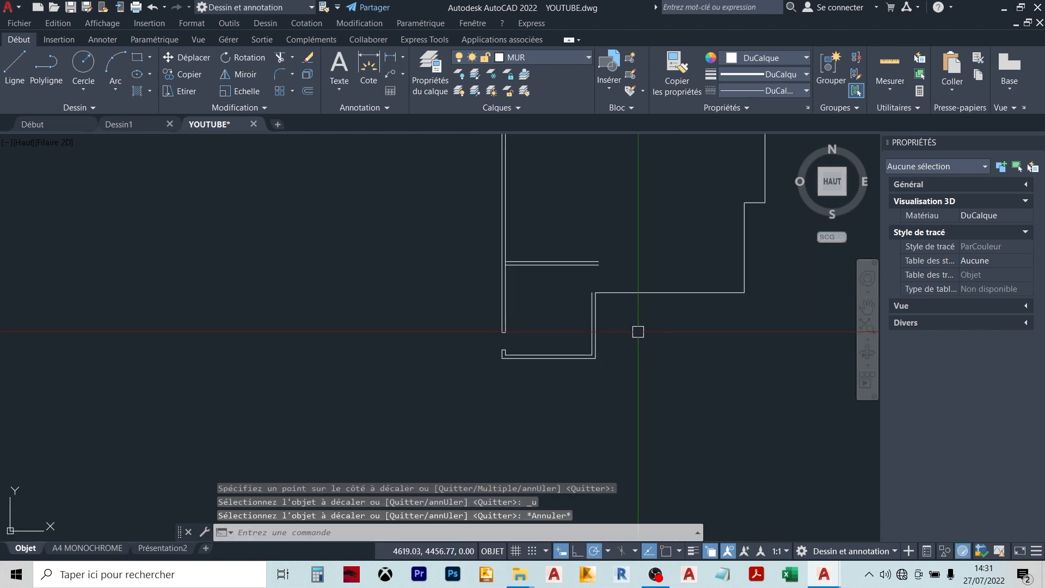
- Offset the lower-right horizontal edge and its adjoining vertical edge inward by 0.2
{"action": "key", "text": "Return"}
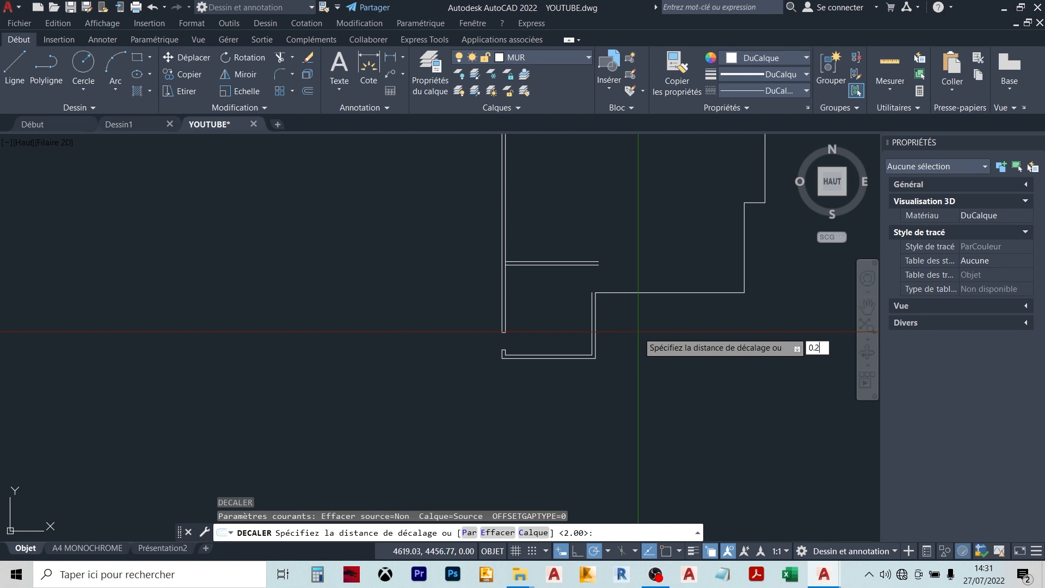
{"action": "key", "text": "Return"}
{"action": "left_click", "coordinate": [642, 292]}
{"action": "left_click", "coordinate": [652, 261]}
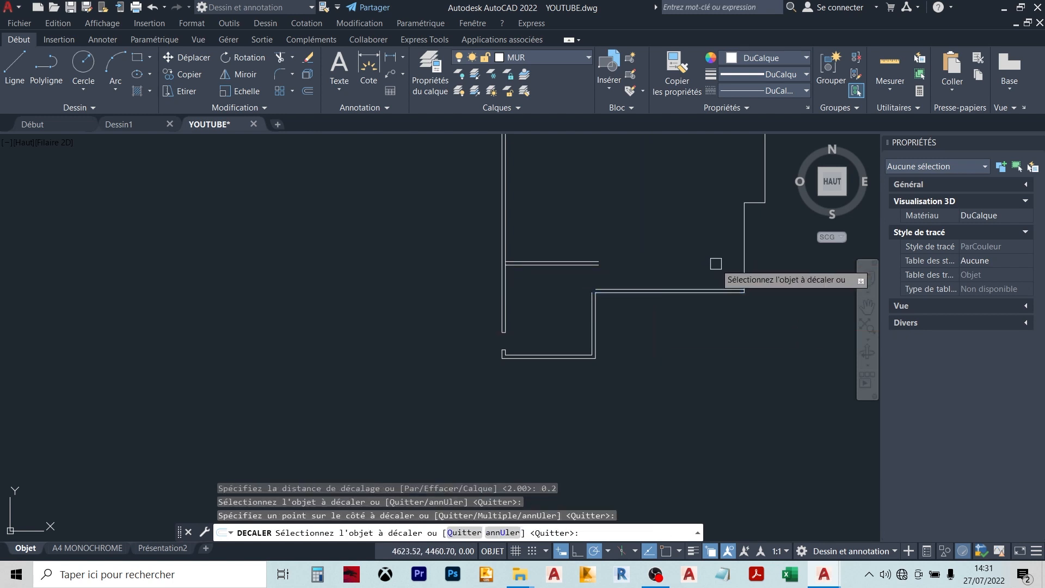
{"action": "left_click", "coordinate": [743, 223]}
{"action": "left_click", "coordinate": [703, 223]}
- Offset the short horizontal step edge and the long rightmost edge inward by 0.2 to complete the double-line outer walls
{"action": "scroll", "coordinate": [752, 196], "scroll_direction": "up", "scroll_amount": 1}
{"action": "left_click", "coordinate": [751, 205]}
{"action": "left_click", "coordinate": [751, 170]}
{"action": "middle_click_drag", "start_coordinate": [752, 166], "coordinate": [646, 296]}
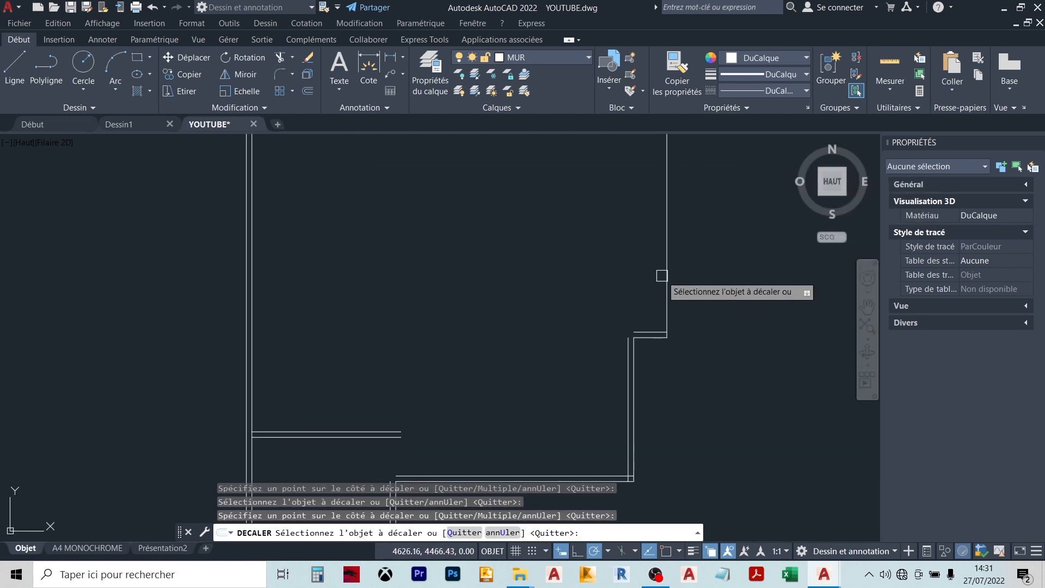
{"action": "left_click", "coordinate": [666, 248]}
{"action": "left_click", "coordinate": [652, 280]}
{"action": "scroll", "coordinate": [654, 283], "scroll_direction": "down", "scroll_amount": 2}
{"action": "scroll", "coordinate": [639, 221], "scroll_direction": "up", "scroll_amount": 2}
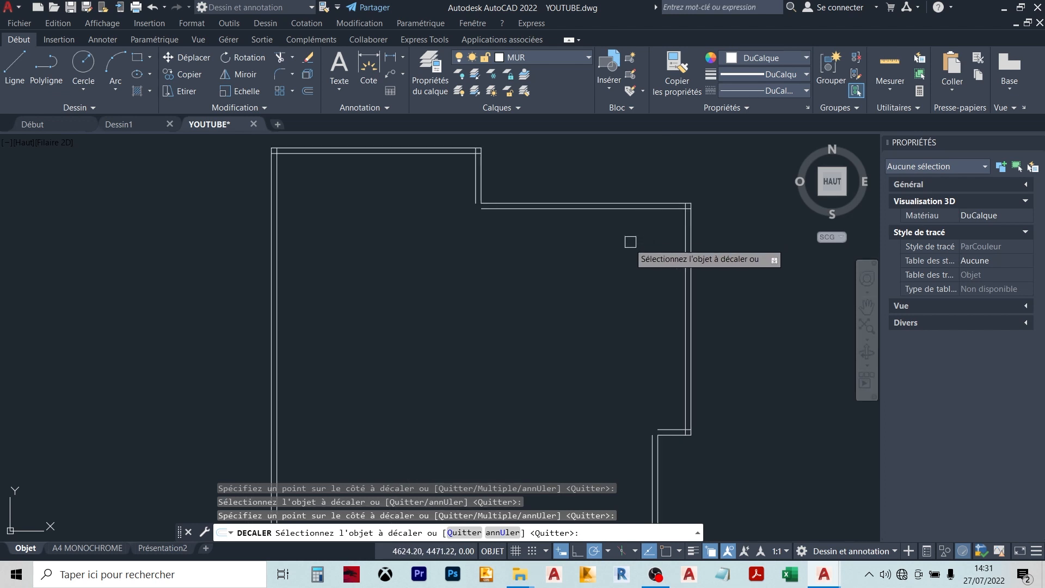
{"action": "scroll", "coordinate": [549, 268], "scroll_direction": "down", "scroll_amount": 1}
{"action": "scroll", "coordinate": [613, 226], "scroll_direction": "down", "scroll_amount": 1}
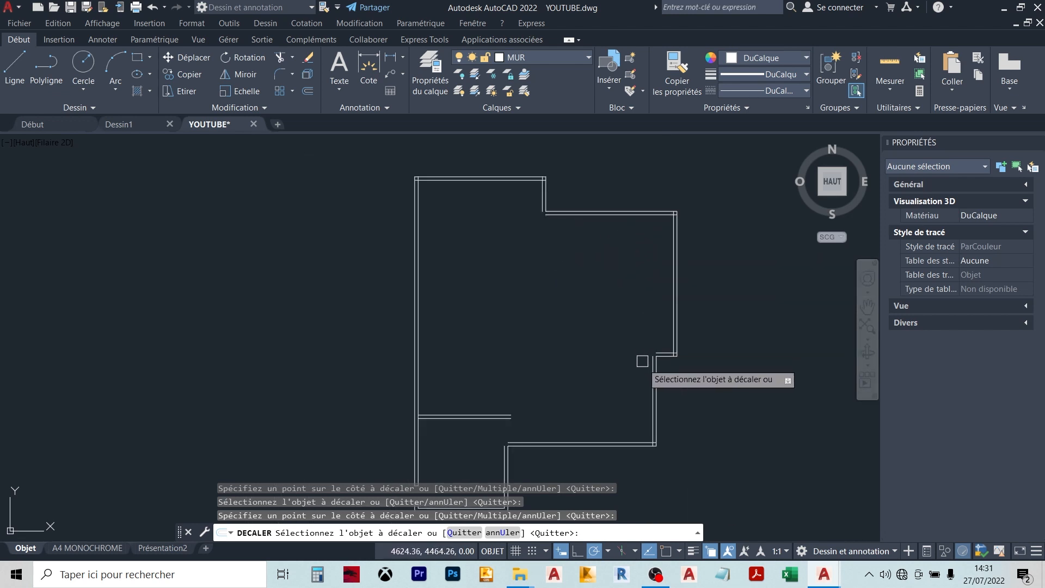
{"action": "scroll", "coordinate": [635, 388], "scroll_direction": "up", "scroll_amount": 1}
{"action": "scroll", "coordinate": [616, 336], "scroll_direction": "down", "scroll_amount": 2}
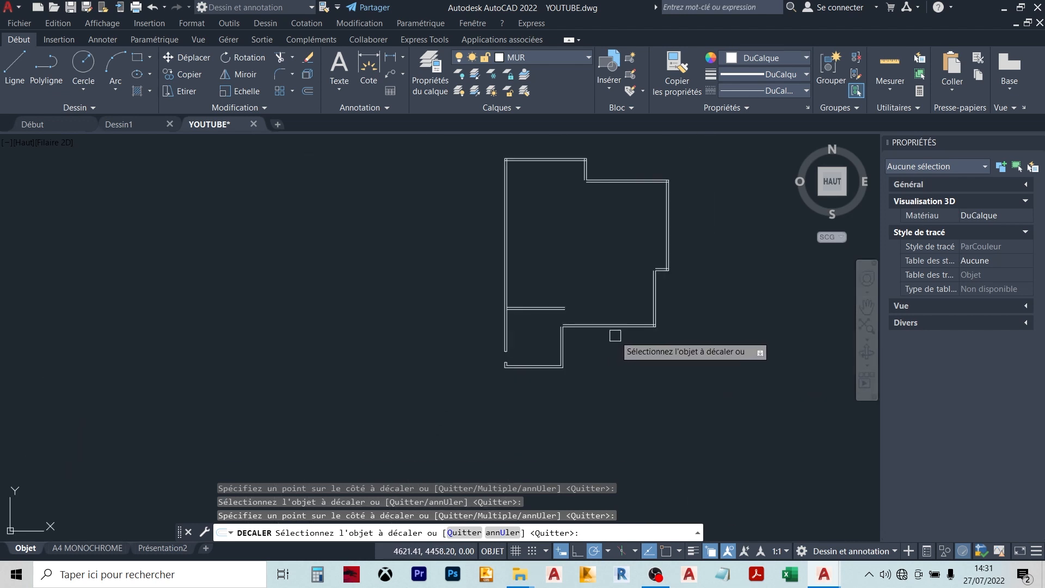
{"action": "key", "text": "Escape"}
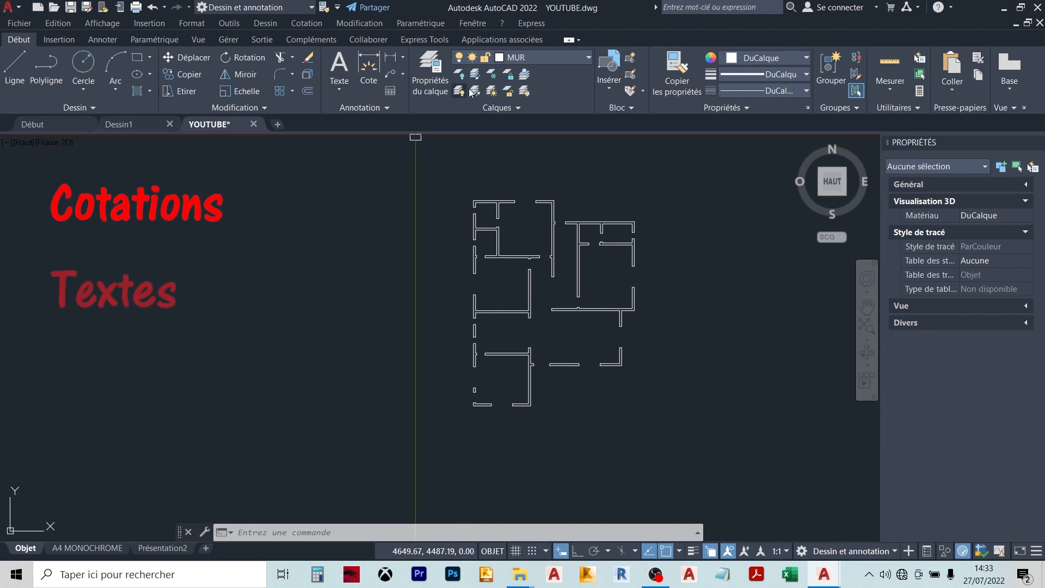
- Make COT_INT the current layer and turn it on
{"action": "left_click", "coordinate": [558, 57]}
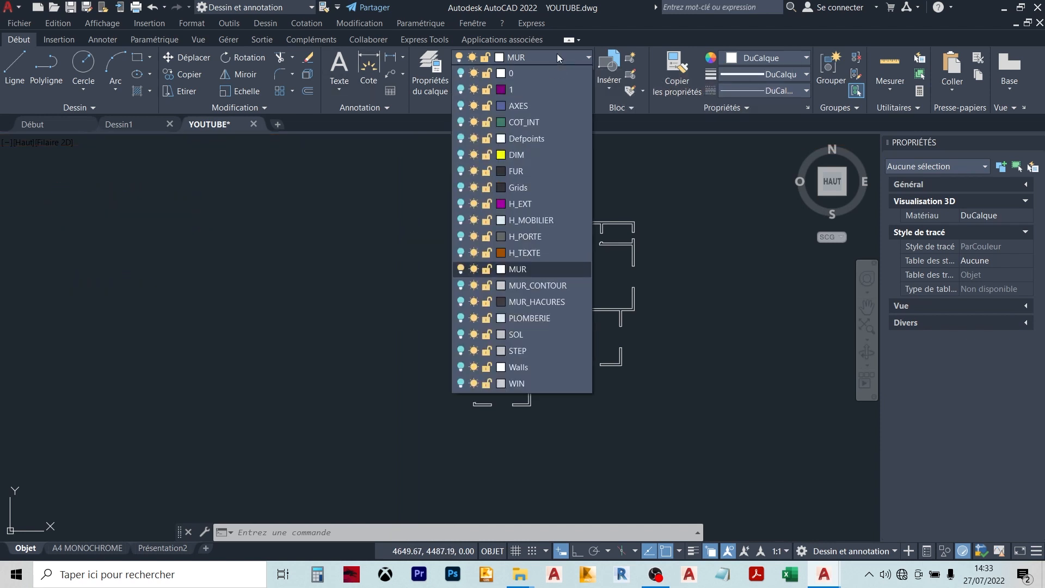
{"action": "left_click", "coordinate": [538, 123]}
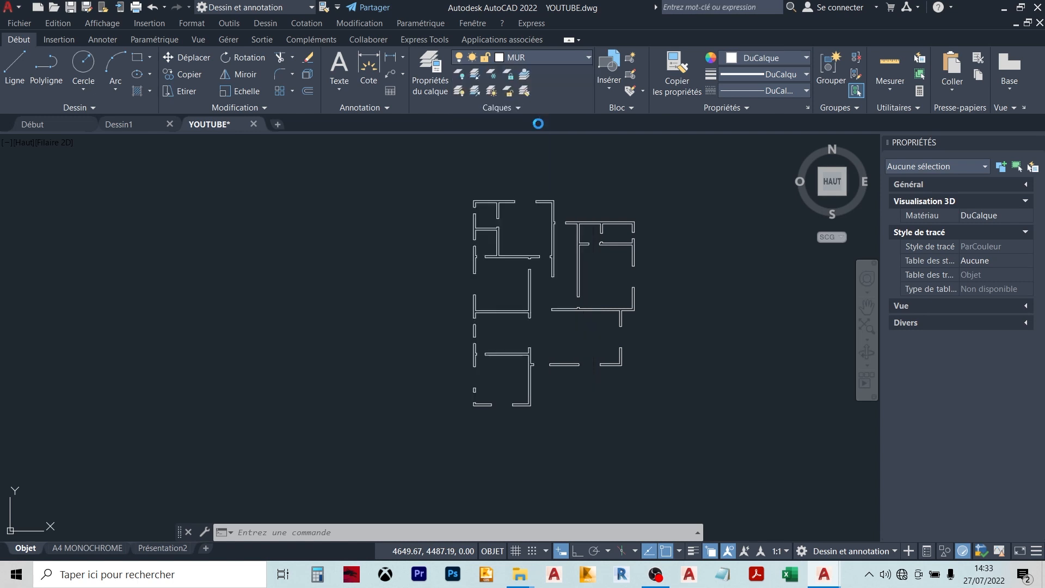
{"action": "left_click", "coordinate": [502, 267]}
{"action": "left_click", "coordinate": [523, 58]}
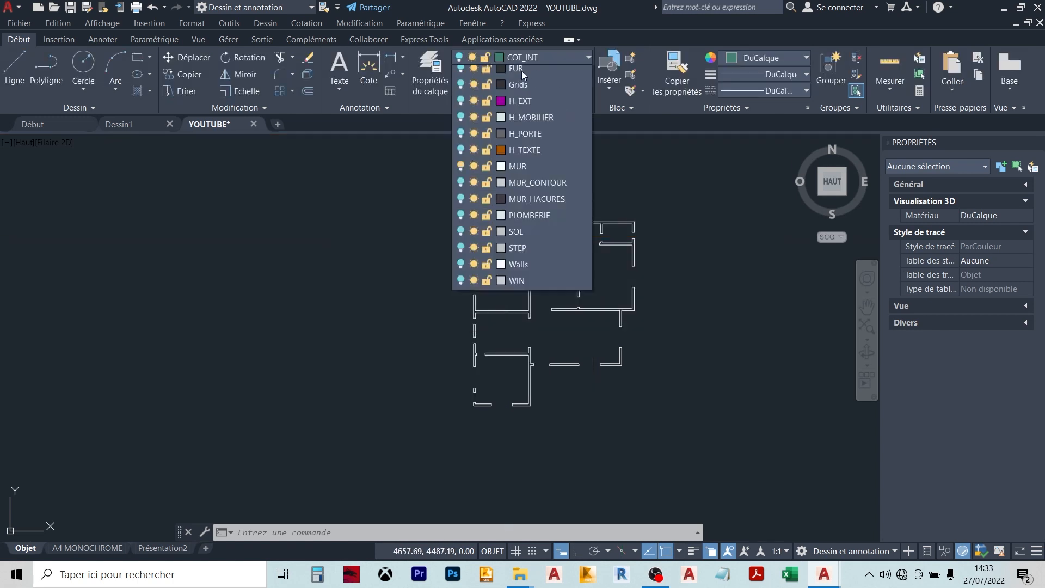
{"action": "left_click", "coordinate": [460, 123]}
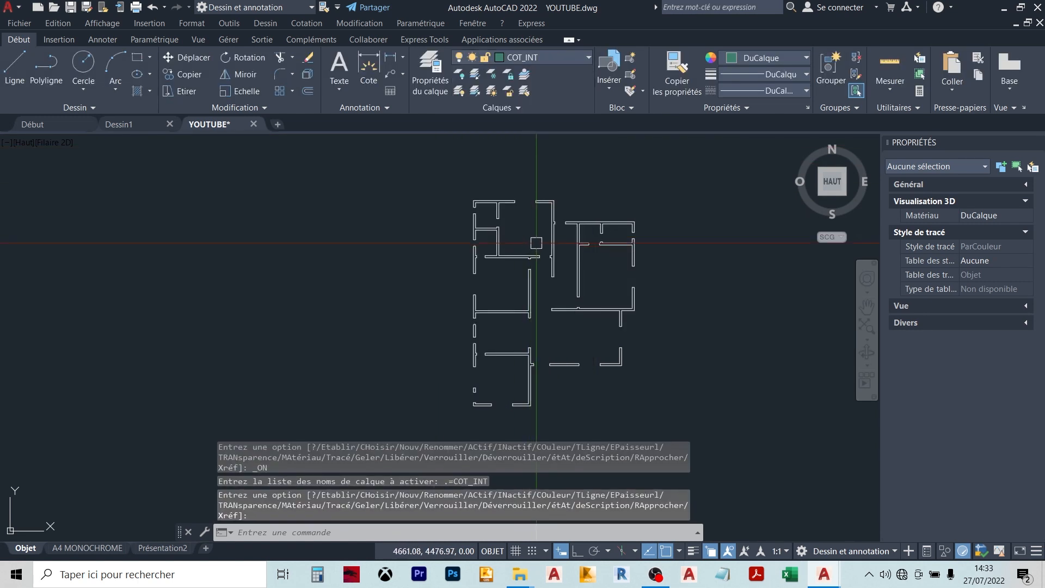
- Add a vertical linear dimension between the inner wall faces of the small top-left room
{"action": "scroll", "coordinate": [537, 243], "scroll_direction": "up", "scroll_amount": 2}
{"action": "left_click", "coordinate": [390, 58]}
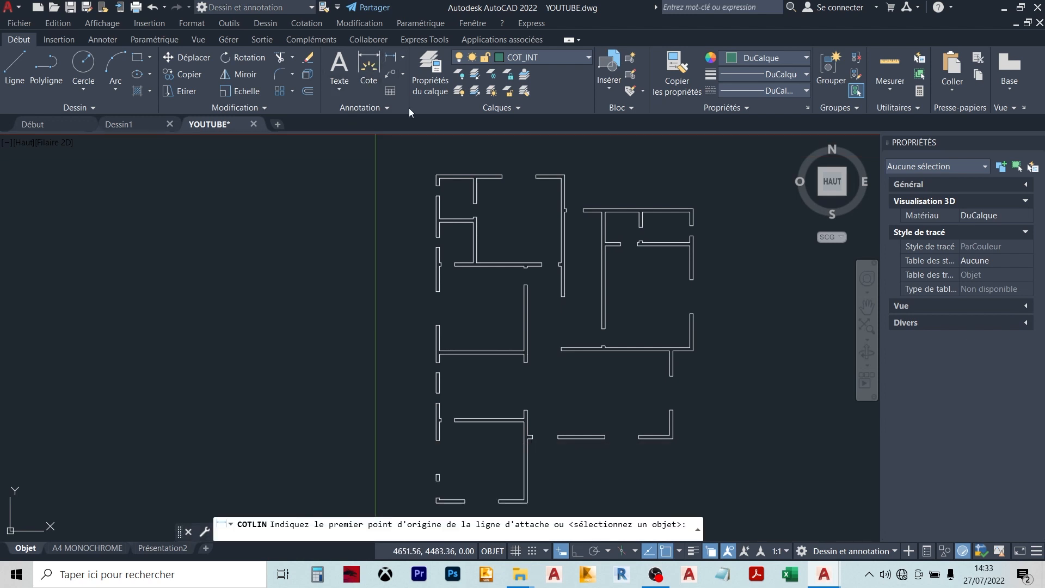
{"action": "scroll", "coordinate": [438, 185], "scroll_direction": "up", "scroll_amount": 4}
{"action": "left_click", "coordinate": [438, 166]}
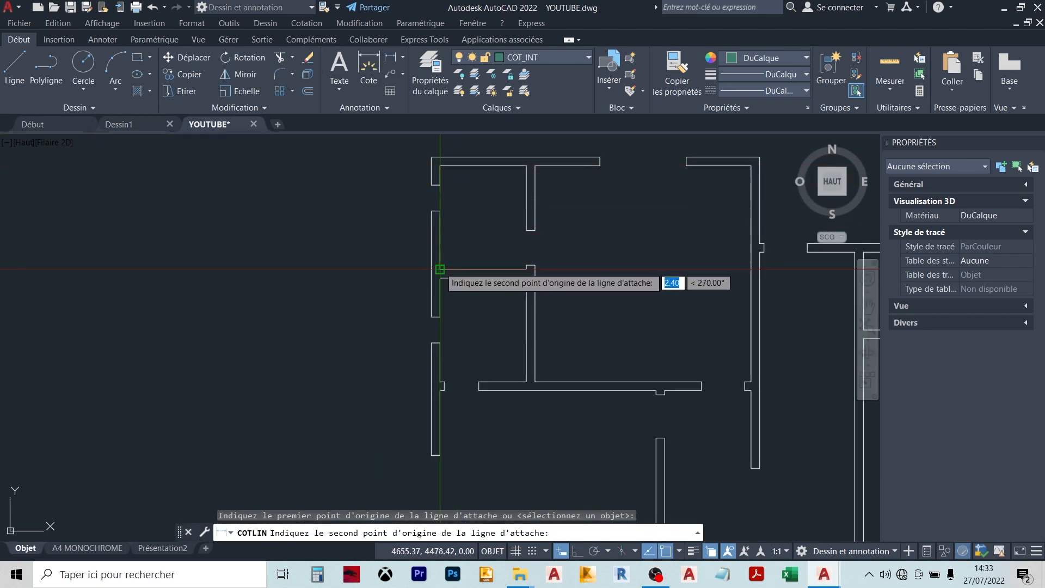
{"action": "left_click", "coordinate": [440, 269]}
{"action": "left_click", "coordinate": [485, 242]}
- Add a horizontal linear dimension across the interior width of the small top-left room
{"action": "middle_click_drag", "start_coordinate": [545, 216], "coordinate": [526, 247]}
{"action": "key", "text": "Return"}
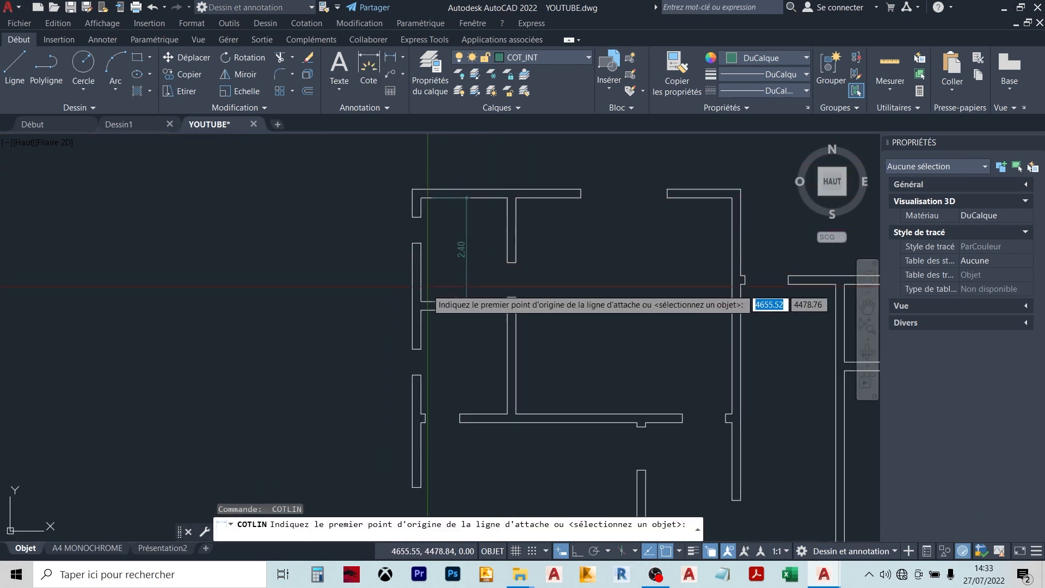
{"action": "left_click", "coordinate": [421, 301]}
{"action": "left_click", "coordinate": [507, 301]}
{"action": "left_click", "coordinate": [485, 229]}
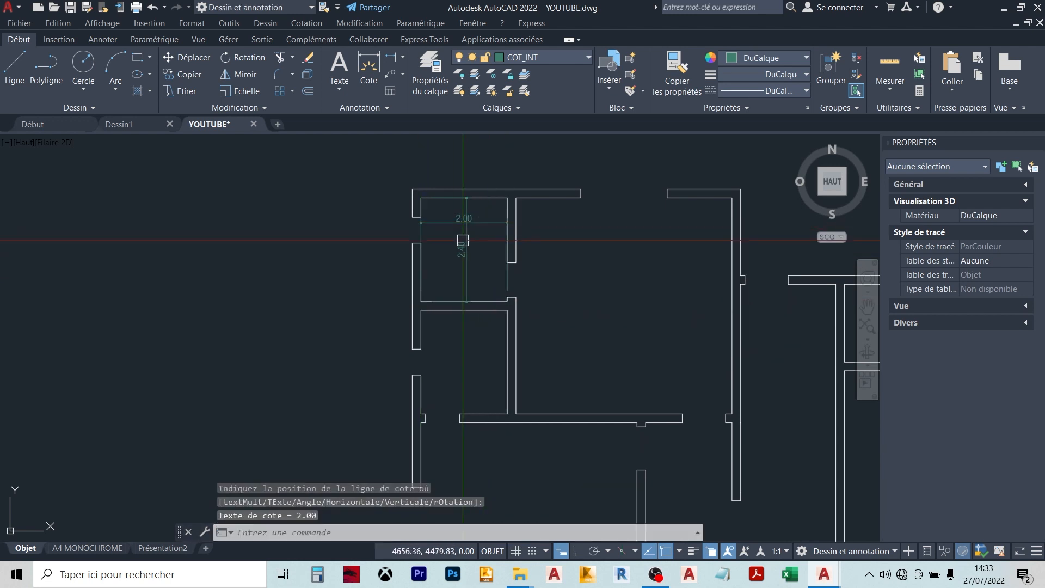
{"action": "scroll", "coordinate": [464, 239], "scroll_direction": "up", "scroll_amount": 2}
{"action": "scroll", "coordinate": [521, 206], "scroll_direction": "down", "scroll_amount": 2}
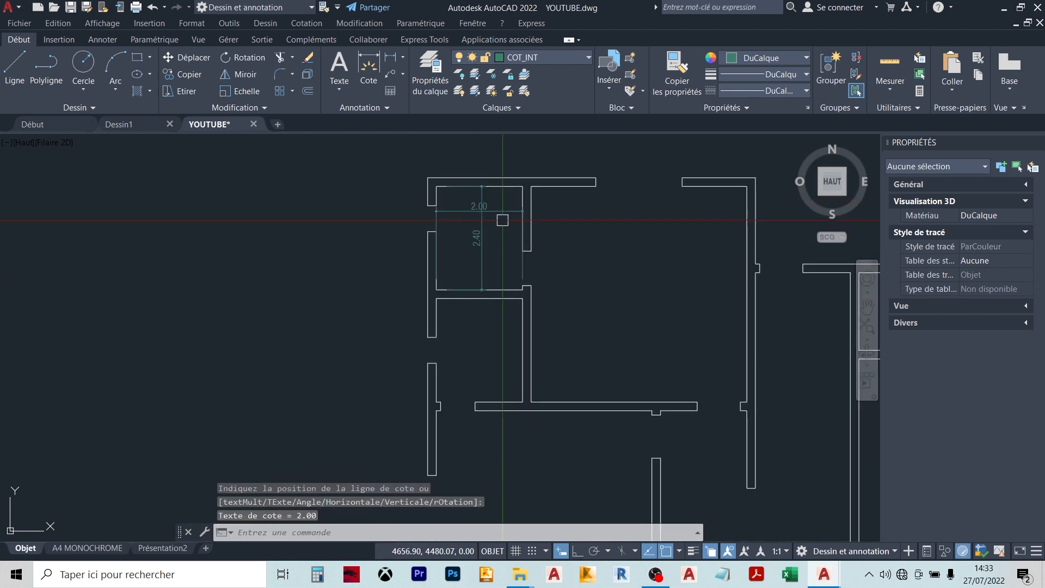
- Add a horizontal linear dimension across the interior width of the large room beside the small top-left room
{"action": "key", "text": "Return"}
{"action": "left_click", "coordinate": [527, 284]}
{"action": "left_click", "coordinate": [747, 285]}
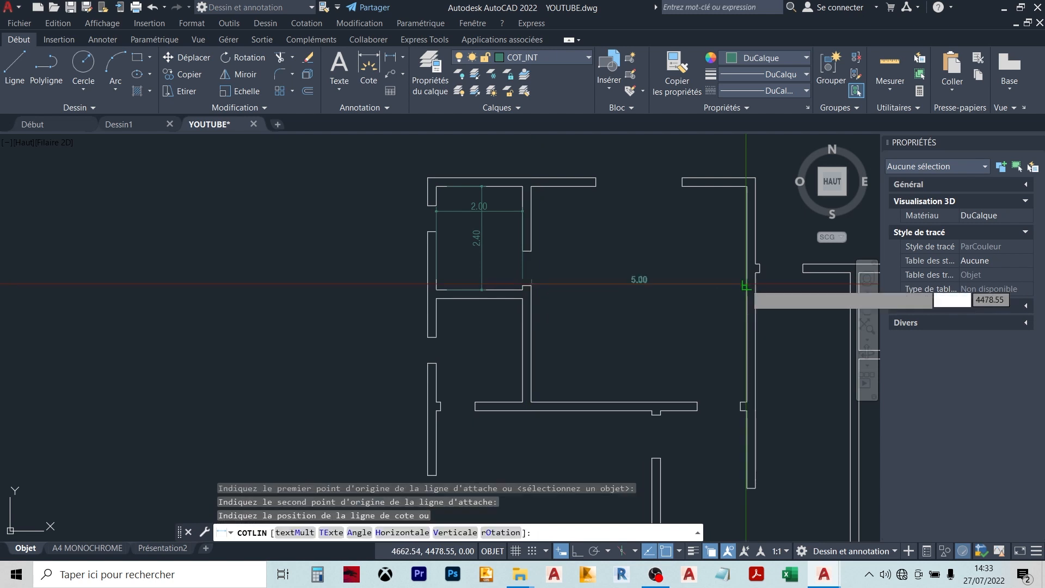
{"action": "left_click", "coordinate": [746, 299]}
- Add a vertical linear dimension between the top and bottom inner wall faces of the large upper room
{"action": "key", "text": "Return"}
{"action": "left_click", "coordinate": [682, 186]}
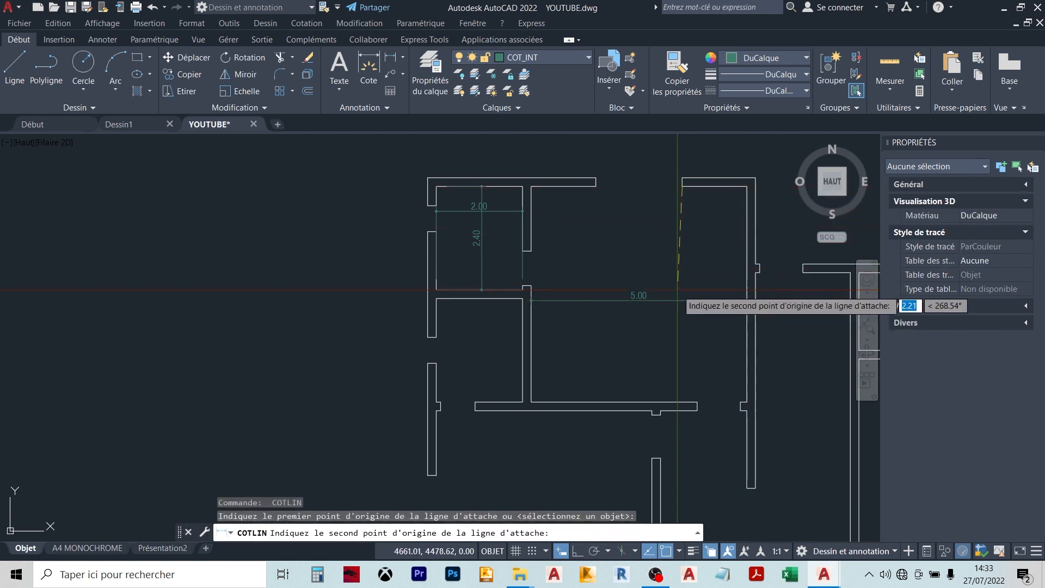
{"action": "left_click", "coordinate": [674, 402]}
{"action": "left_click", "coordinate": [673, 358]}
{"action": "mouse_move", "coordinate": [686, 356]}
{"action": "middle_mouse_down"}
{"action": "mouse_move", "coordinate": [603, 310]}
{"action": "mouse_move", "coordinate": [469, 286]}
{"action": "mouse_move", "coordinate": [543, 272]}
{"action": "middle_mouse_up"}
{"action": "scroll", "coordinate": [565, 293], "scroll_direction": "down", "scroll_amount": 1}
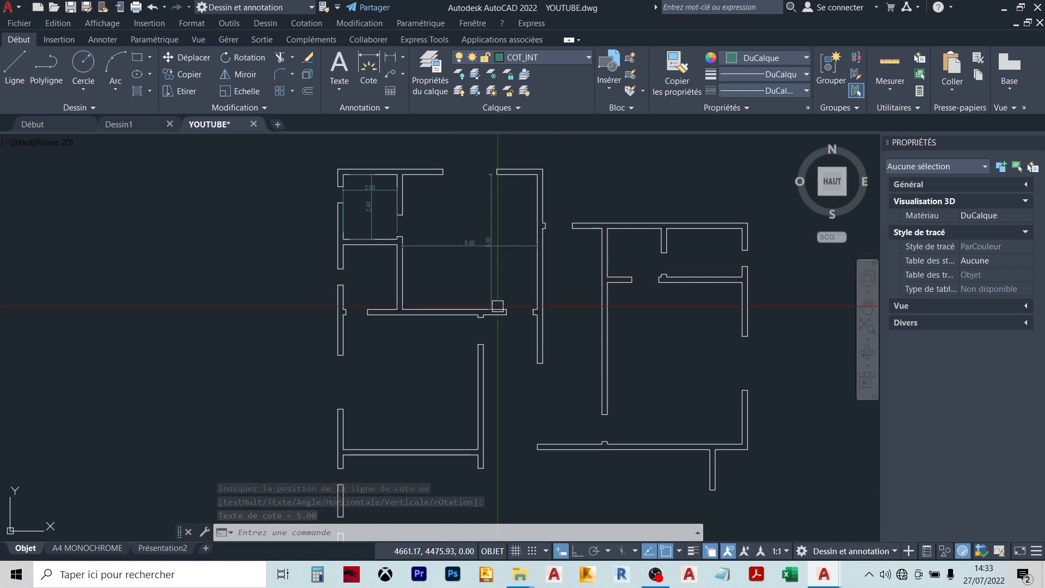
- Add an angular dimension at the inner top-left corner of the right-hand wing, between its vertical and horizontal walls
{"action": "left_click", "coordinate": [390, 58]}
{"action": "left_click", "coordinate": [403, 57]}
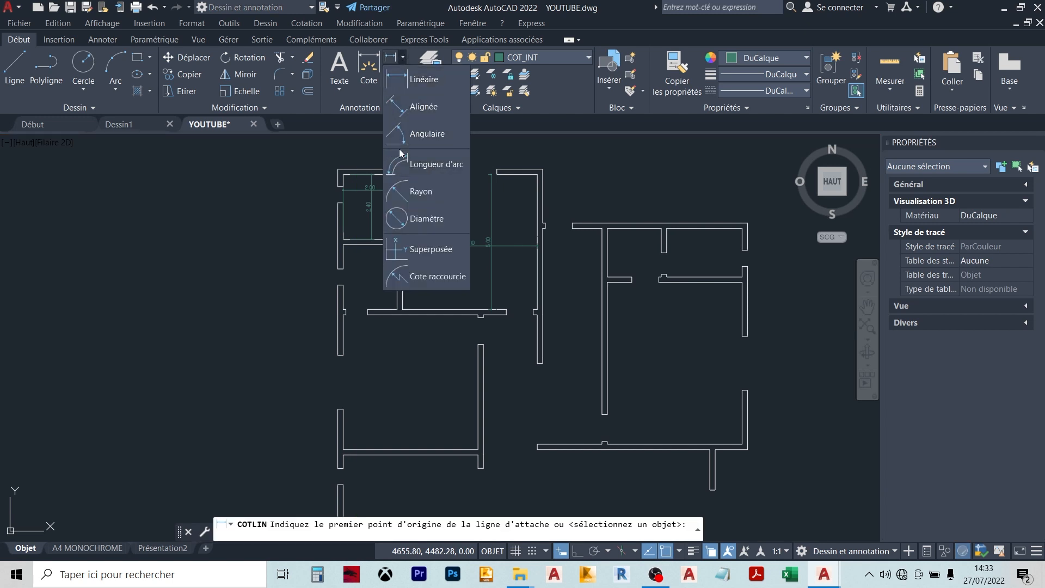
{"action": "left_click", "coordinate": [409, 136]}
{"action": "scroll", "coordinate": [634, 256], "scroll_direction": "up", "scroll_amount": 4}
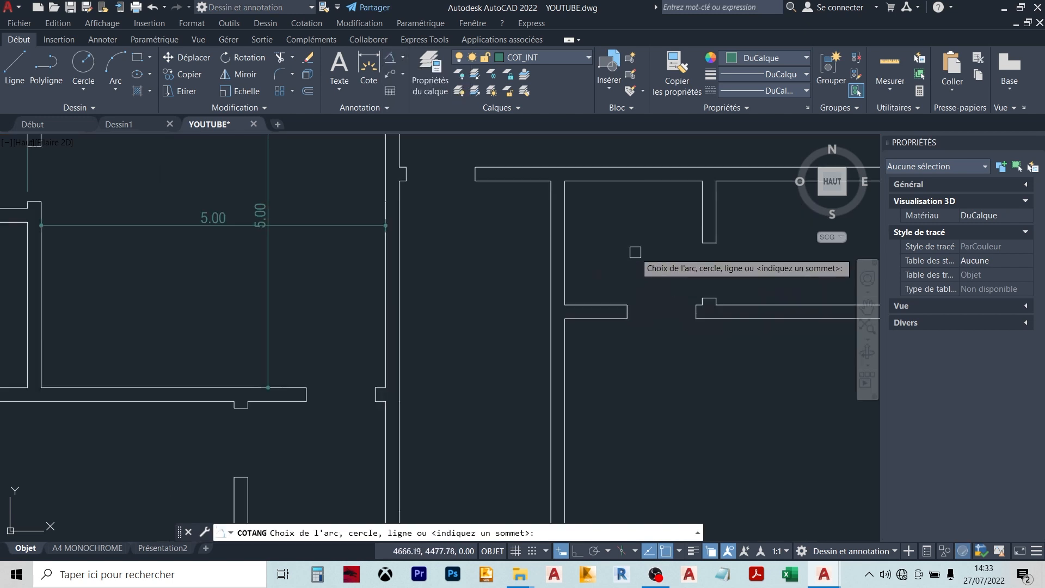
{"action": "left_click", "coordinate": [565, 229]}
{"action": "left_click", "coordinate": [586, 182]}
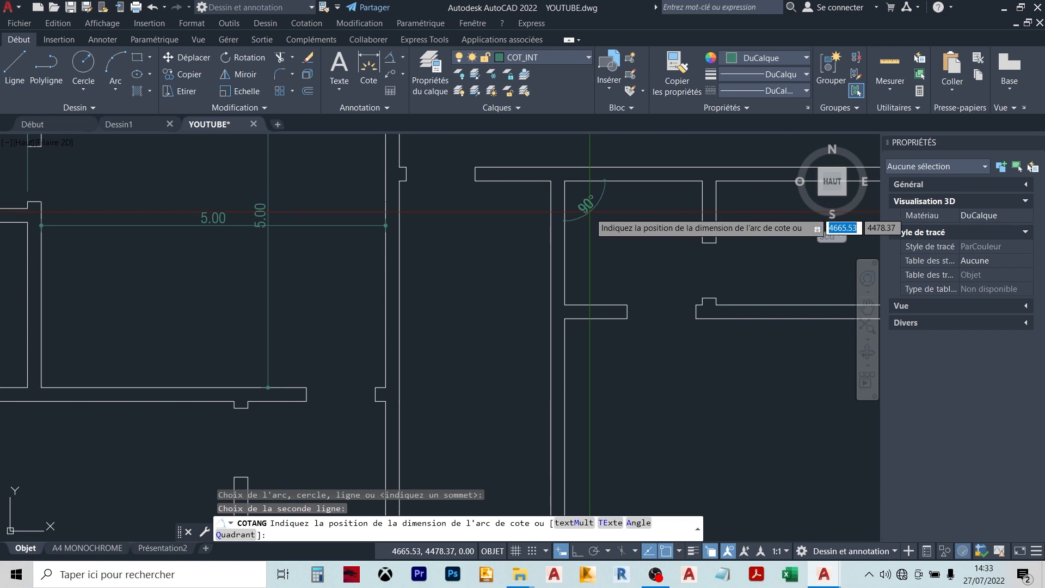
{"action": "left_click", "coordinate": [599, 223]}
{"action": "scroll", "coordinate": [620, 194], "scroll_direction": "up", "scroll_amount": 3}
{"action": "scroll", "coordinate": [623, 197], "scroll_direction": "down", "scroll_amount": 5}
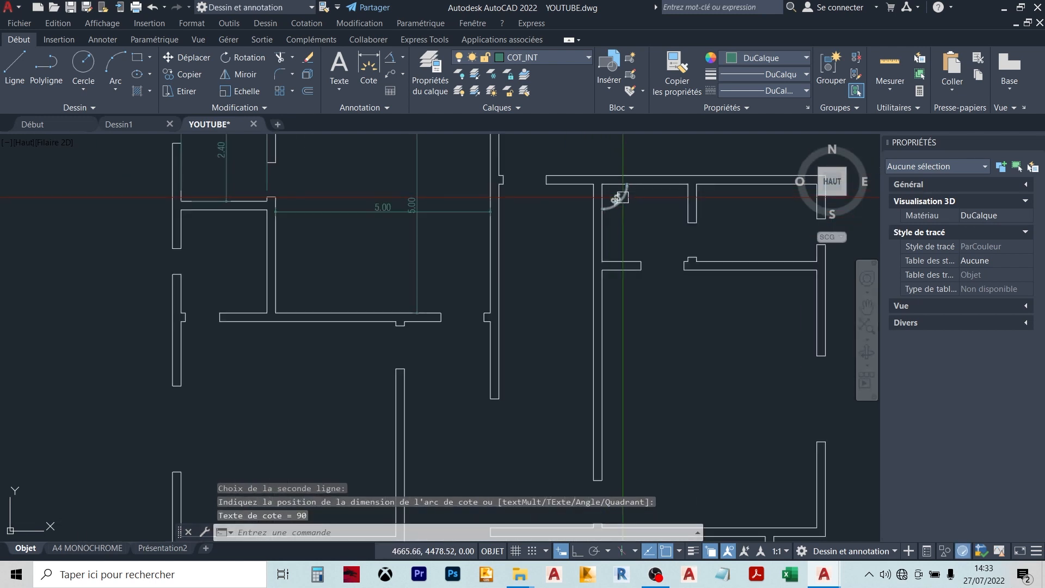
{"action": "scroll", "coordinate": [603, 209], "scroll_direction": "down", "scroll_amount": 2}
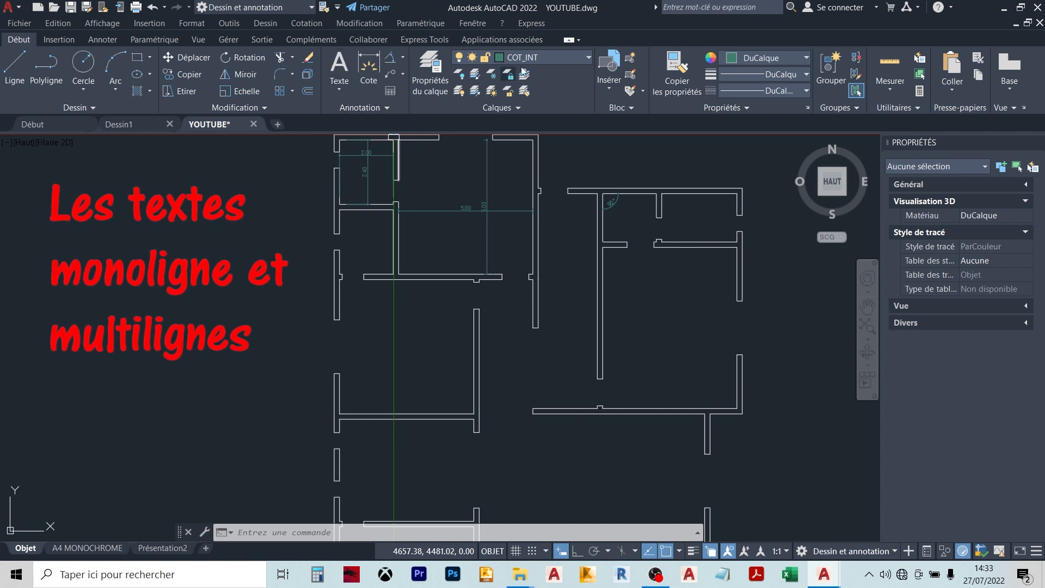
- Turn on the H_TEXTE layer and make it the current layer
{"action": "left_click", "coordinate": [553, 58]}
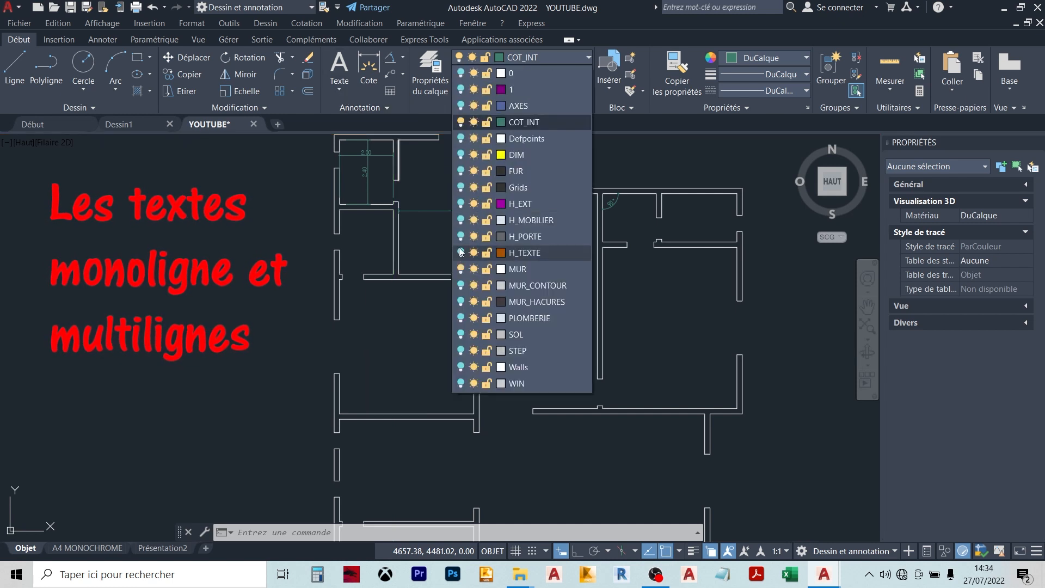
{"action": "left_click", "coordinate": [461, 252]}
{"action": "left_click", "coordinate": [541, 251]}
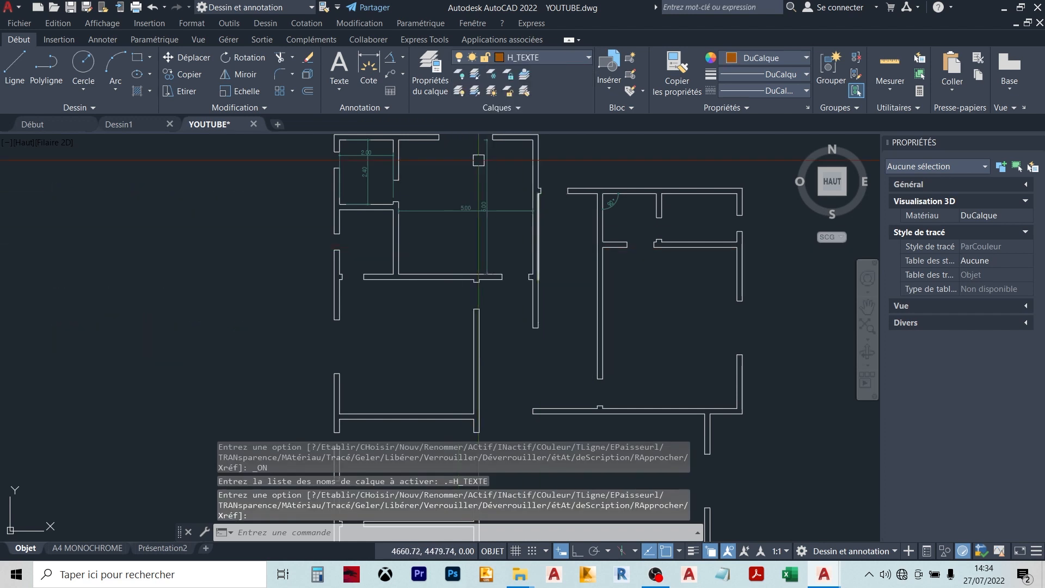
- Add a multiline text reading "CH" in the large room of the right-hand wing
{"action": "left_click", "coordinate": [337, 64]}
{"action": "scroll", "coordinate": [631, 310], "scroll_direction": "up", "scroll_amount": 2}
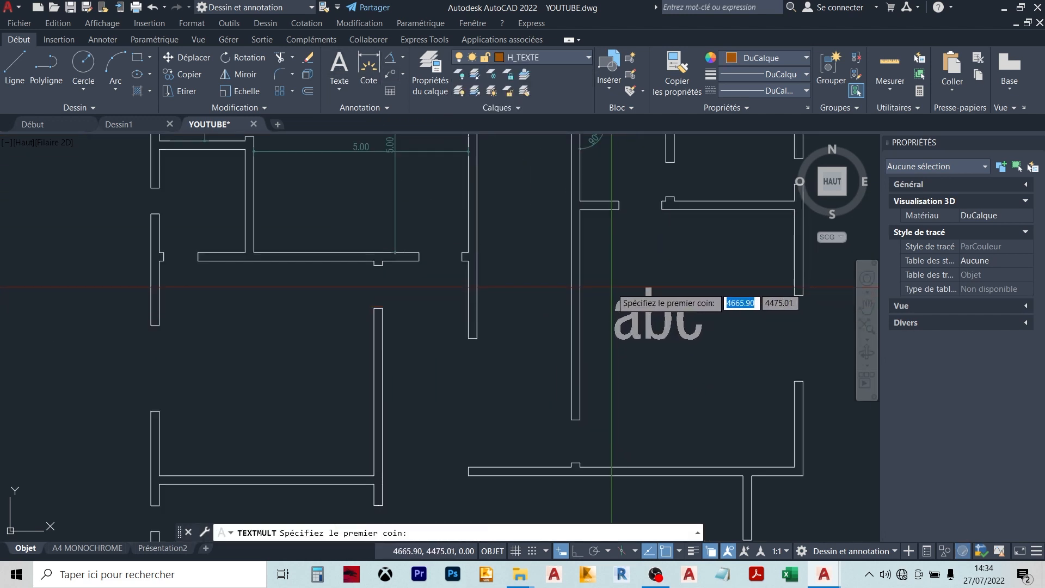
{"action": "left_click", "coordinate": [611, 287]}
{"action": "left_click", "coordinate": [670, 322]}
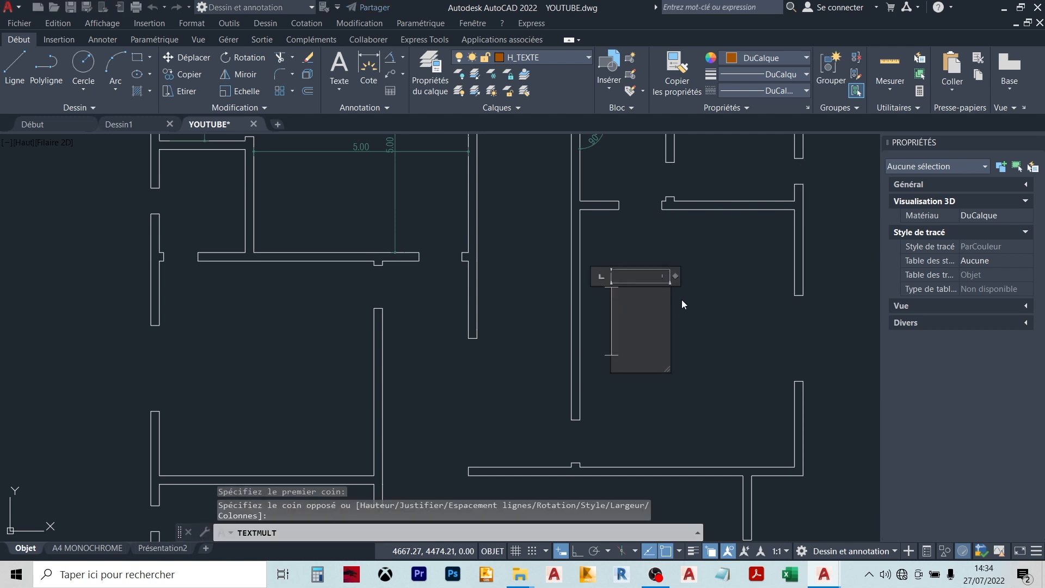
{"action": "scroll", "coordinate": [687, 279], "scroll_direction": "down", "scroll_amount": 2}
{"action": "type", "text": "CH"}
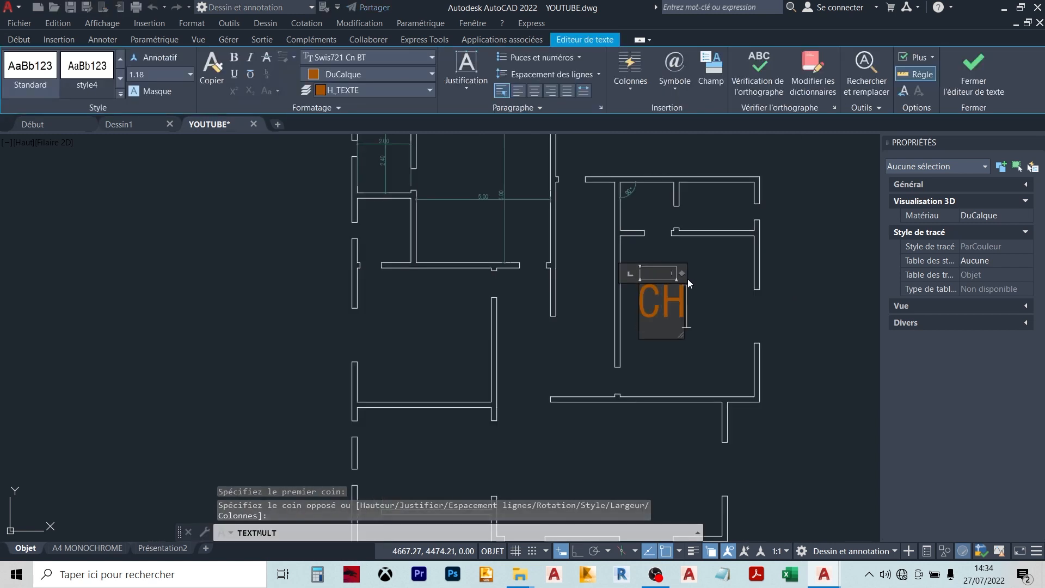
{"action": "left_click", "coordinate": [800, 242]}
- Copy the "CH" text into the large room below the right-hand wing and open the copy for editing
{"action": "middle_click_drag", "start_coordinate": [718, 265], "coordinate": [596, 227]}
{"action": "scroll", "coordinate": [588, 236], "scroll_direction": "down", "scroll_amount": 1}
{"action": "scroll", "coordinate": [570, 255], "scroll_direction": "up", "scroll_amount": 1}
{"action": "middle_click_drag", "start_coordinate": [561, 257], "coordinate": [624, 240]}
{"action": "left_click", "coordinate": [626, 241]}
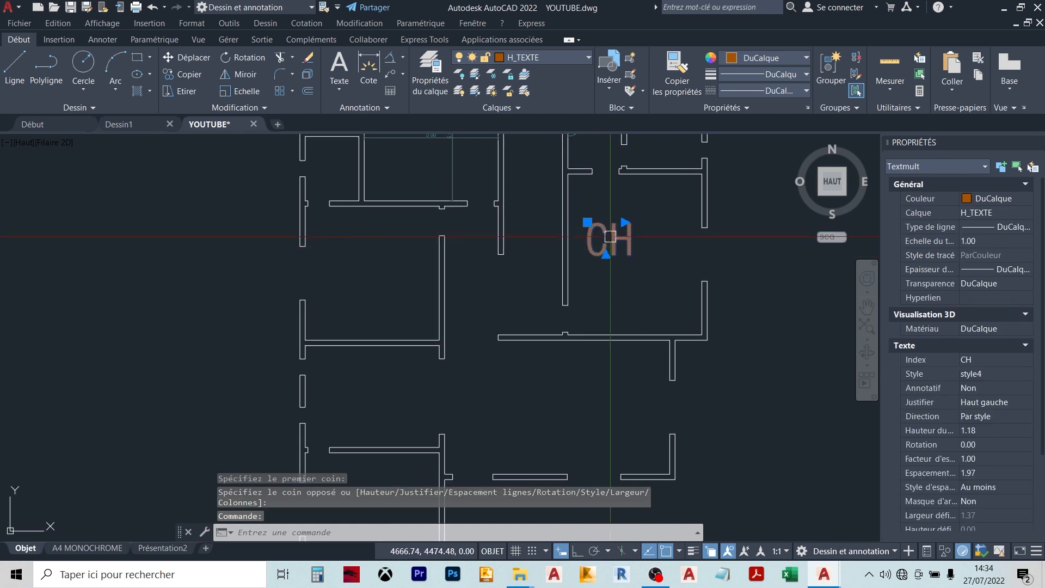
{"action": "left_click", "coordinate": [191, 76]}
{"action": "left_click", "coordinate": [604, 228]}
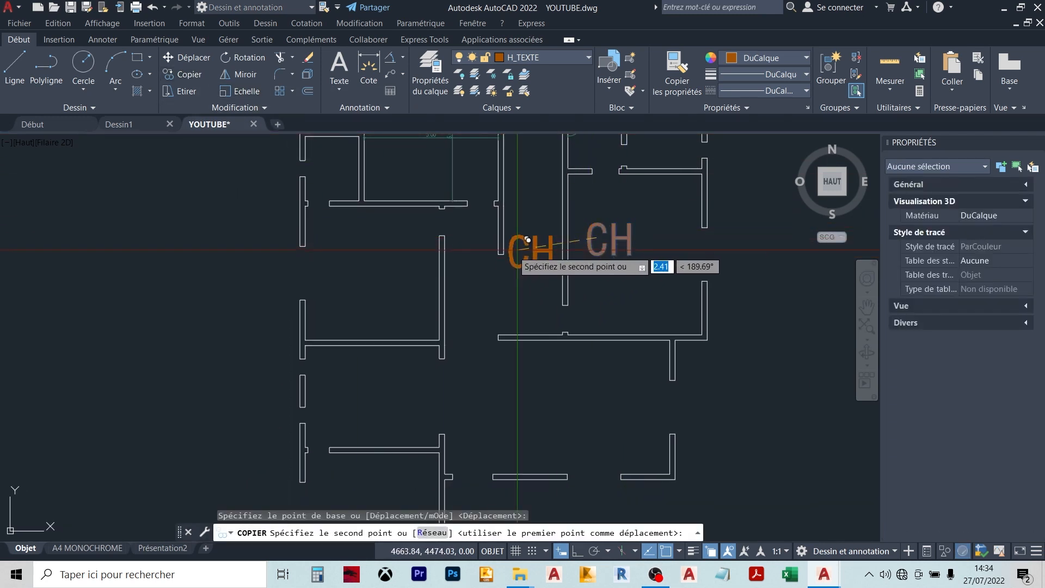
{"action": "left_click", "coordinate": [529, 396]}
{"action": "key", "text": "Return"}
{"action": "double_click", "coordinate": [551, 418]}
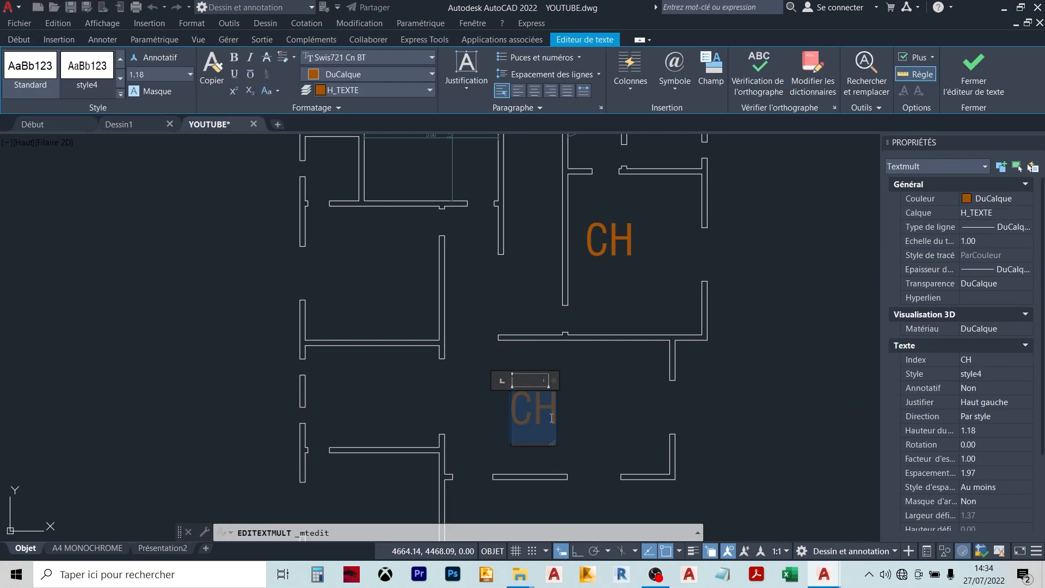
{"action": "left_click", "coordinate": [769, 381]}
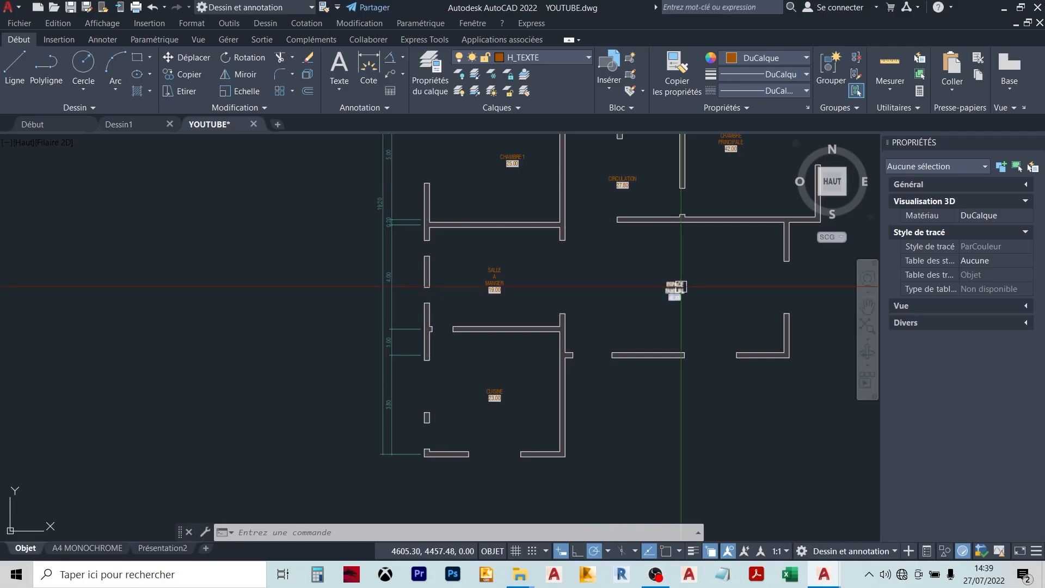
- Insert the PORTE block from the recent blocks at the wall stub of the doorway between SALLE A MANGER and CUISINE
{"action": "scroll", "coordinate": [699, 354], "scroll_direction": "down", "scroll_amount": 2}
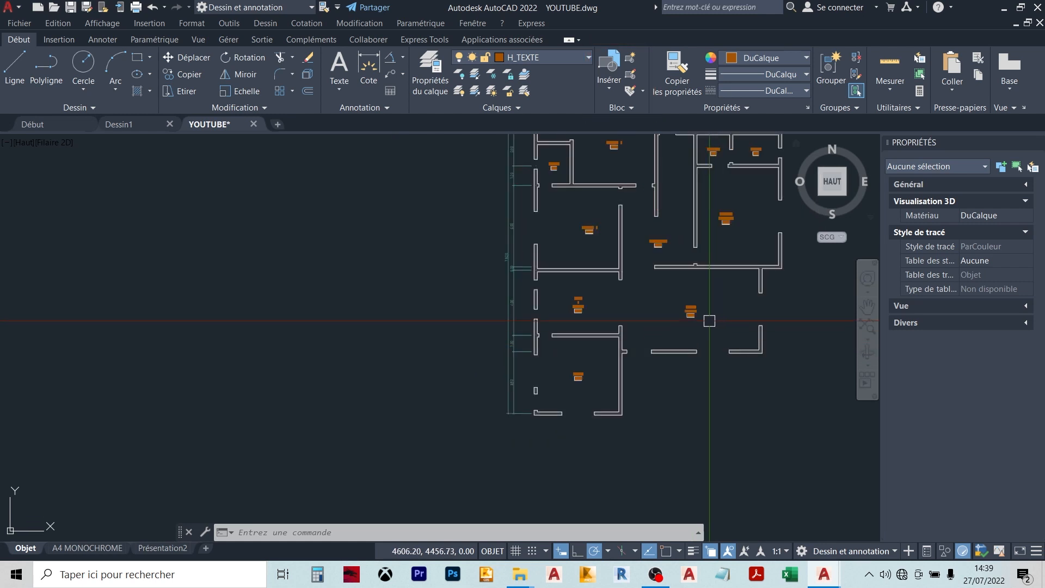
{"action": "scroll", "coordinate": [642, 320], "scroll_direction": "up", "scroll_amount": 4}
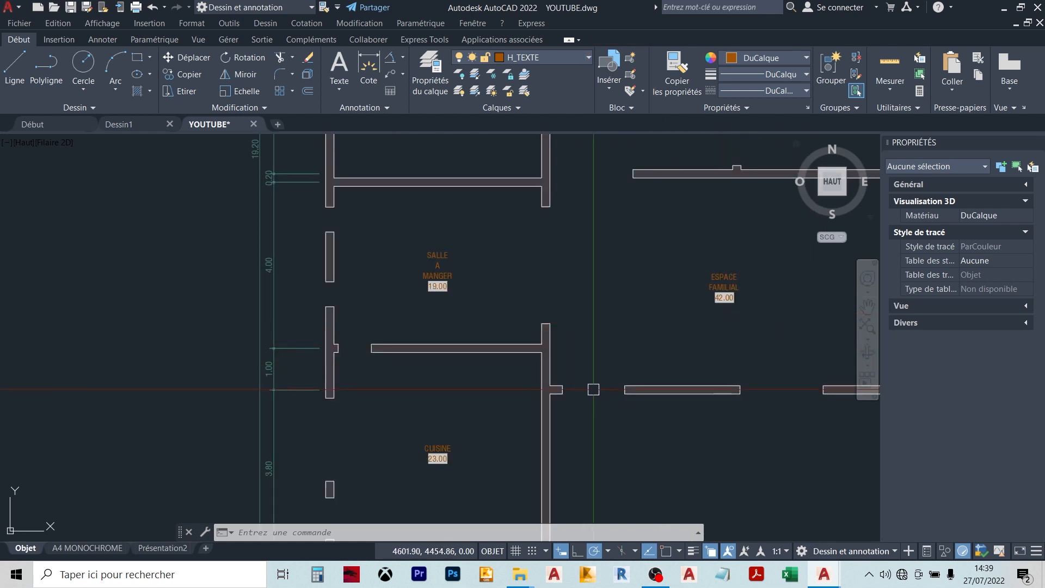
{"action": "middle_click_drag", "start_coordinate": [745, 399], "coordinate": [572, 385]}
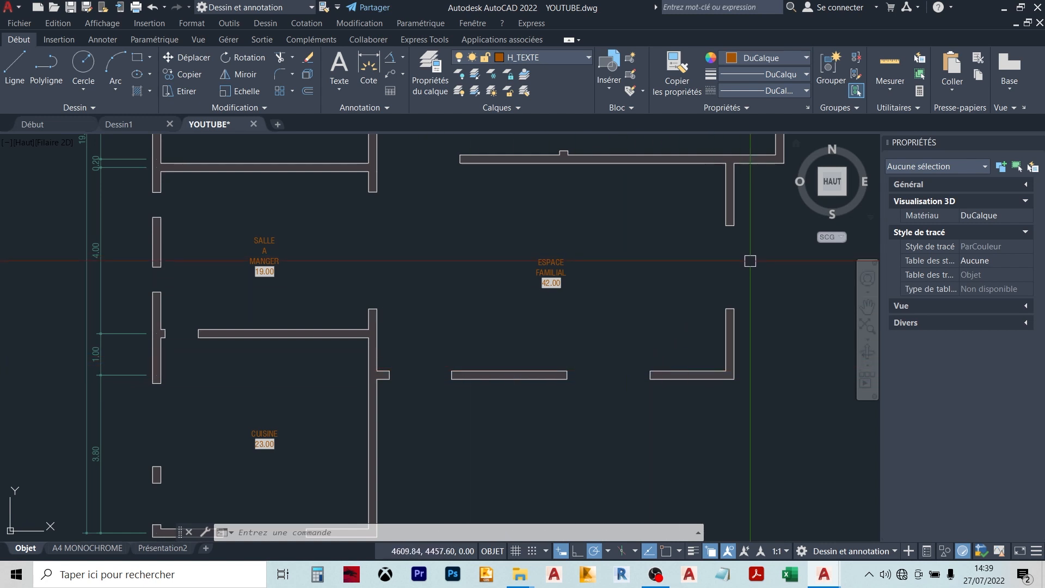
{"action": "scroll", "coordinate": [750, 261], "scroll_direction": "down", "scroll_amount": 4}
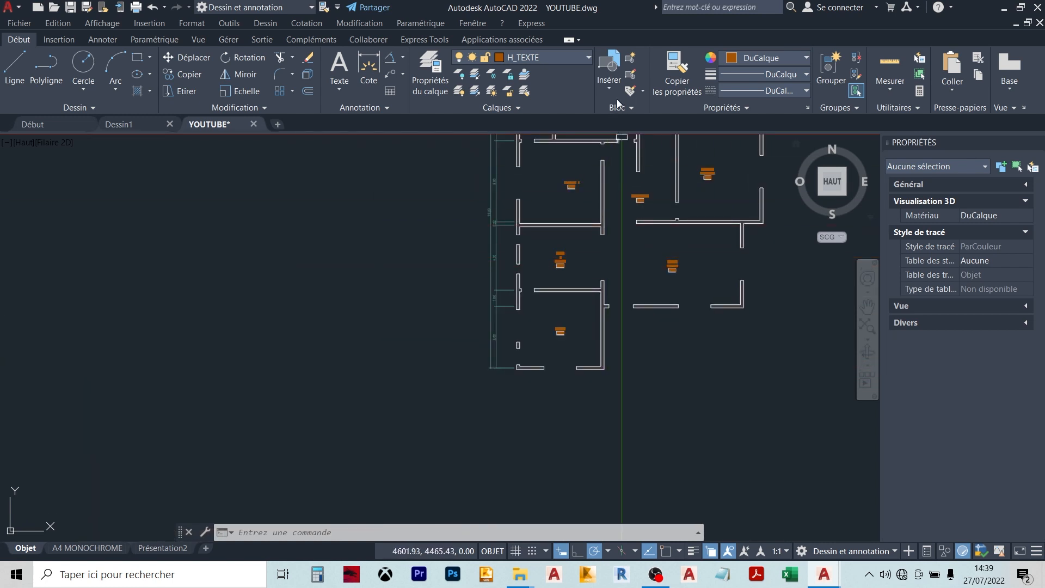
{"action": "left_click", "coordinate": [604, 88]}
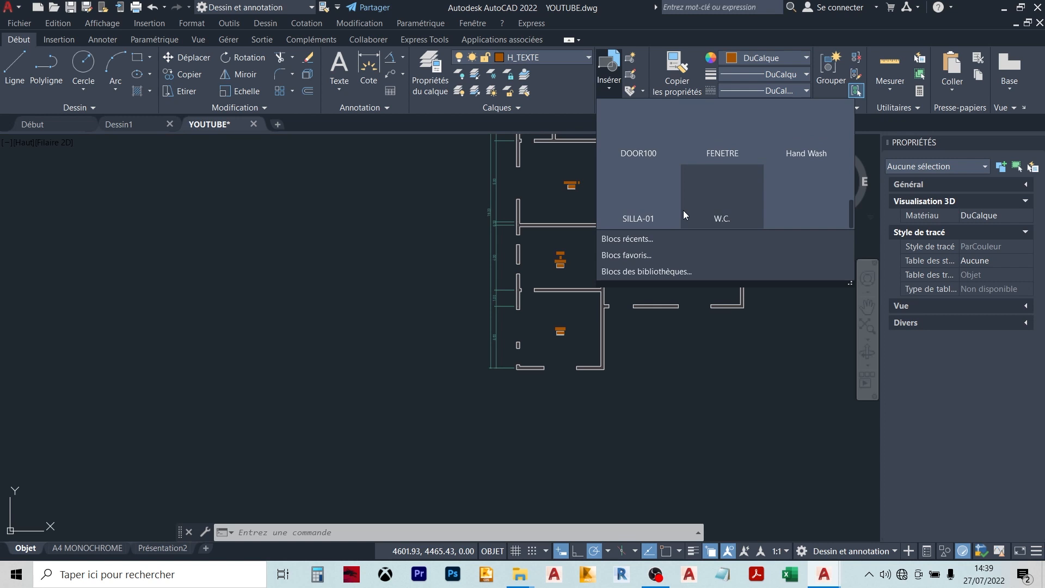
{"action": "left_click", "coordinate": [647, 238]}
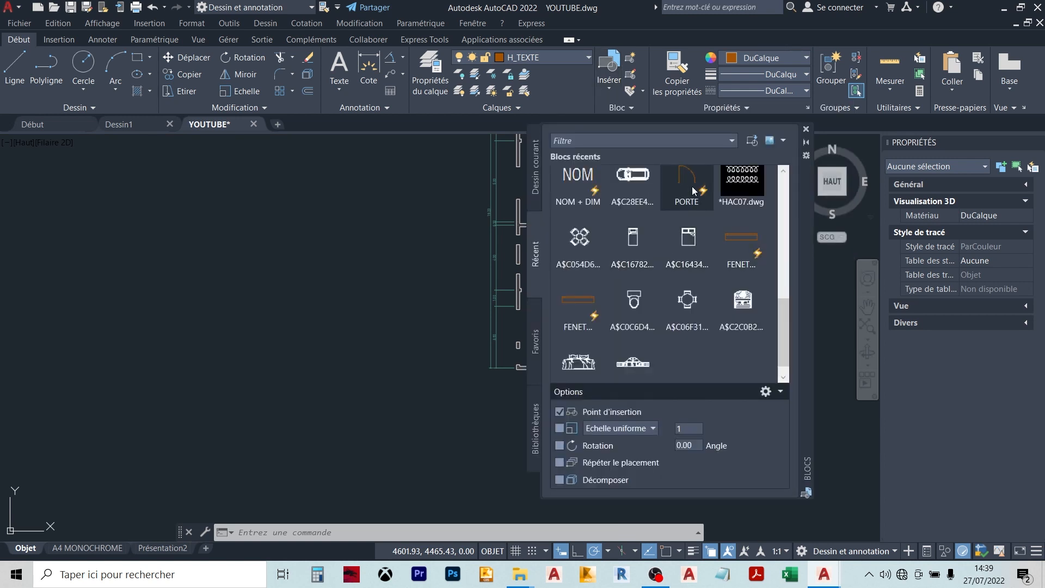
{"action": "left_click", "coordinate": [693, 189]}
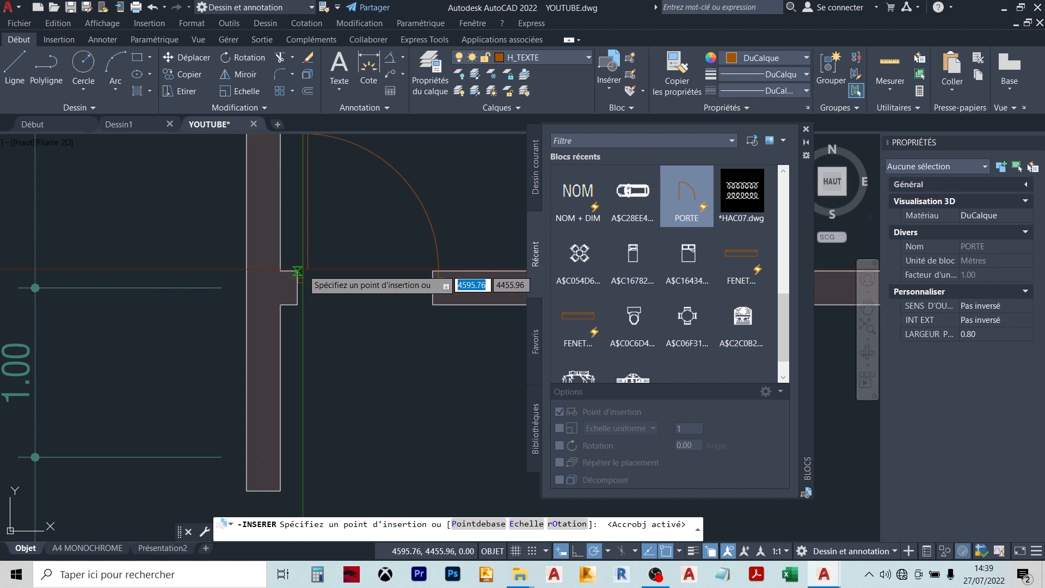
{"action": "left_click", "coordinate": [297, 271]}
- Insert the FENETRE DYN window block at the start of the opening in the lower wall of ESPACE FAMILIAL
{"action": "scroll", "coordinate": [217, 270], "scroll_direction": "down", "scroll_amount": 8}
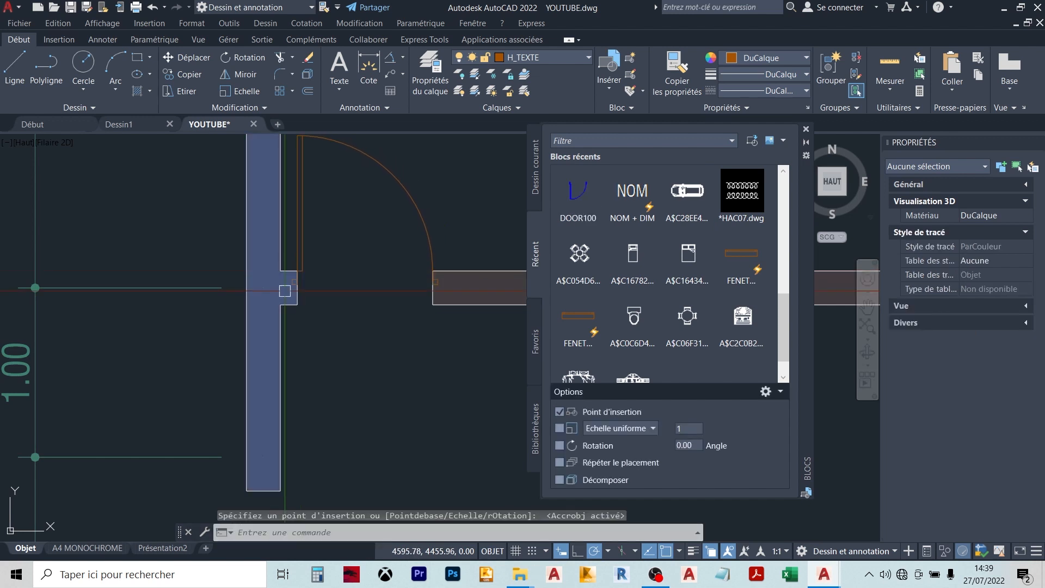
{"action": "left_click", "coordinate": [753, 256]}
{"action": "scroll", "coordinate": [405, 291], "scroll_direction": "up", "scroll_amount": 6}
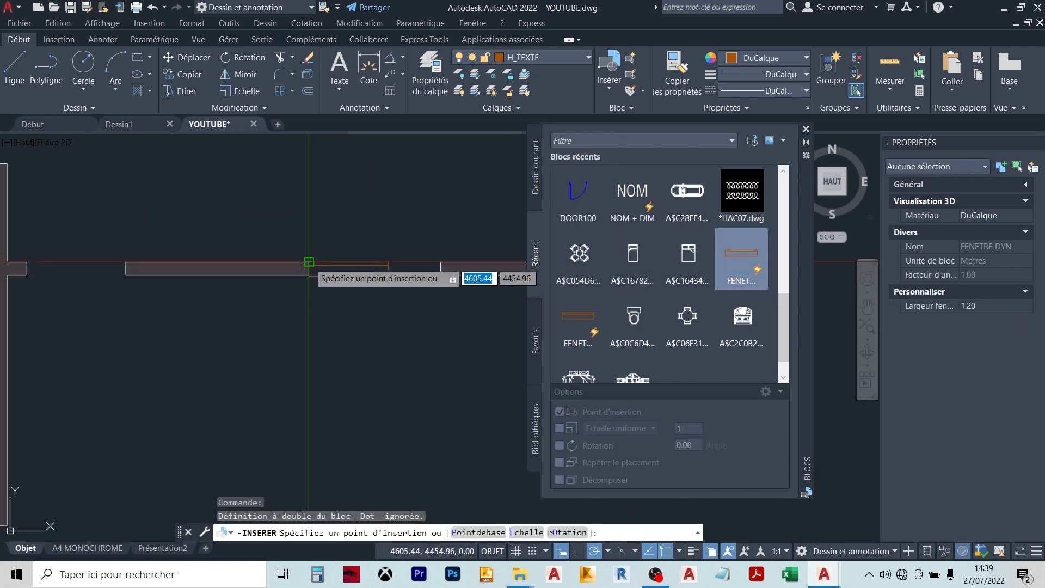
{"action": "key", "text": "Escape"}
- Insert the toilet block A$C0C6D4B22 in the upper DOUCHE room, above its label
{"action": "left_click", "coordinate": [633, 321]}
{"action": "scroll", "coordinate": [405, 193], "scroll_direction": "up", "scroll_amount": 2}
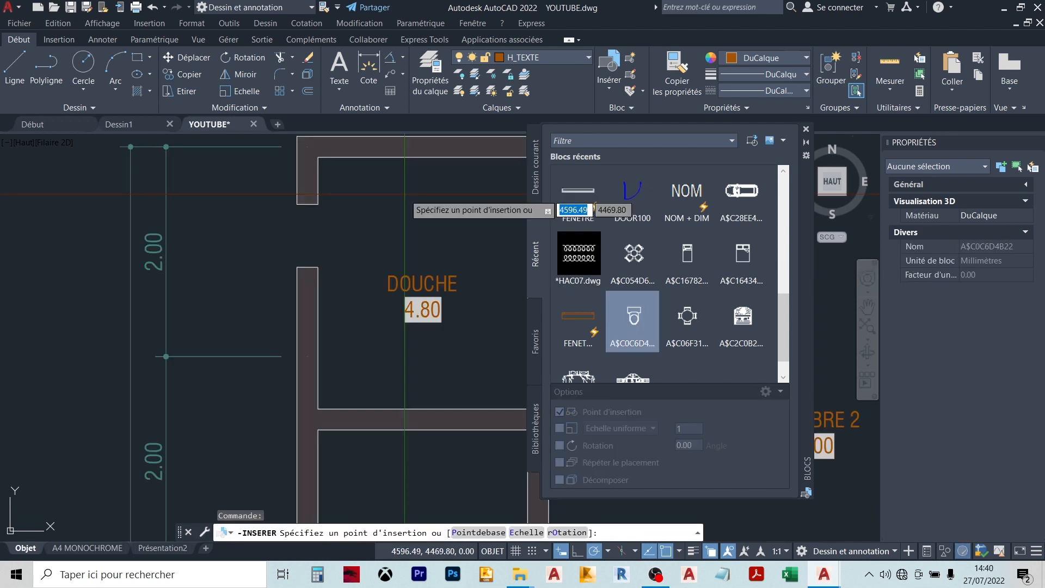
{"action": "left_click", "coordinate": [403, 185]}
{"action": "key", "text": "Escape"}
- Scale the tiny toilet block in the upper DOUCHE room up to a scale of about 1114.84
{"action": "scroll", "coordinate": [411, 198], "scroll_direction": "up", "scroll_amount": 1}
{"action": "left_click", "coordinate": [411, 196]}
{"action": "left_click", "coordinate": [383, 162]}
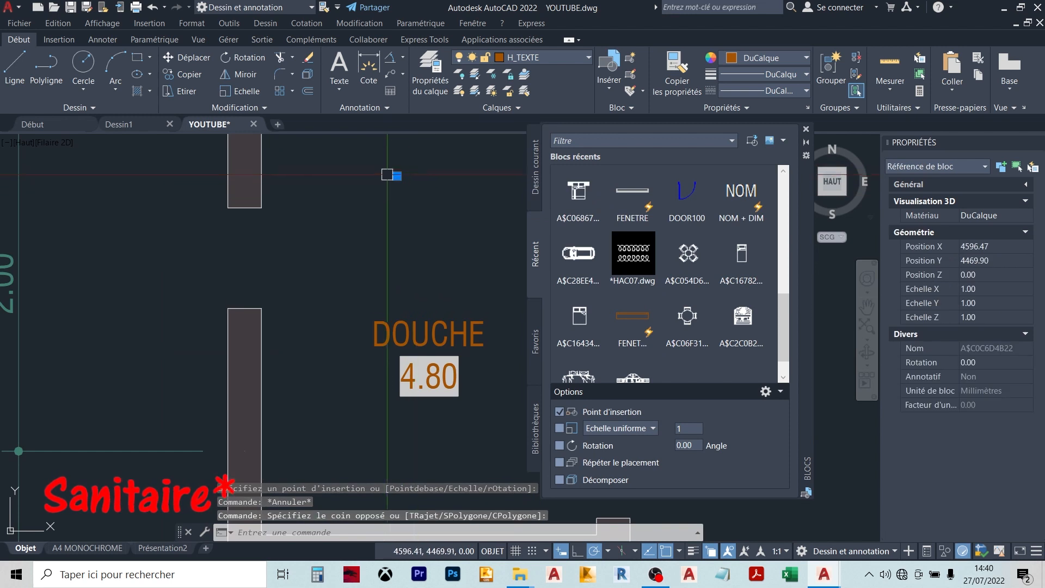
{"action": "left_click", "coordinate": [250, 92]}
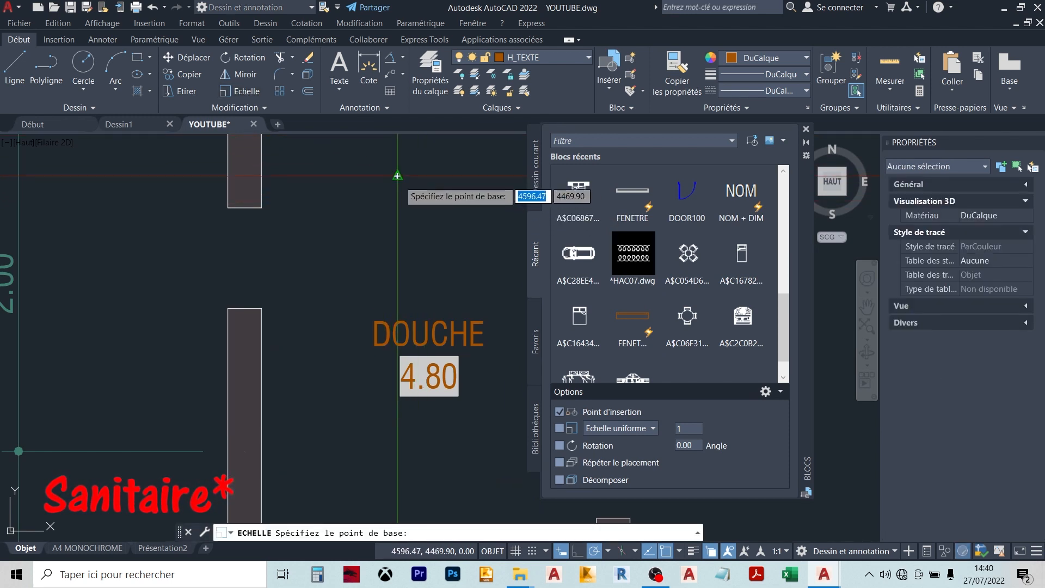
{"action": "left_click", "coordinate": [397, 176]}
{"action": "key", "text": "Return"}
{"action": "scroll", "coordinate": [423, 268], "scroll_direction": "down", "scroll_amount": 2}
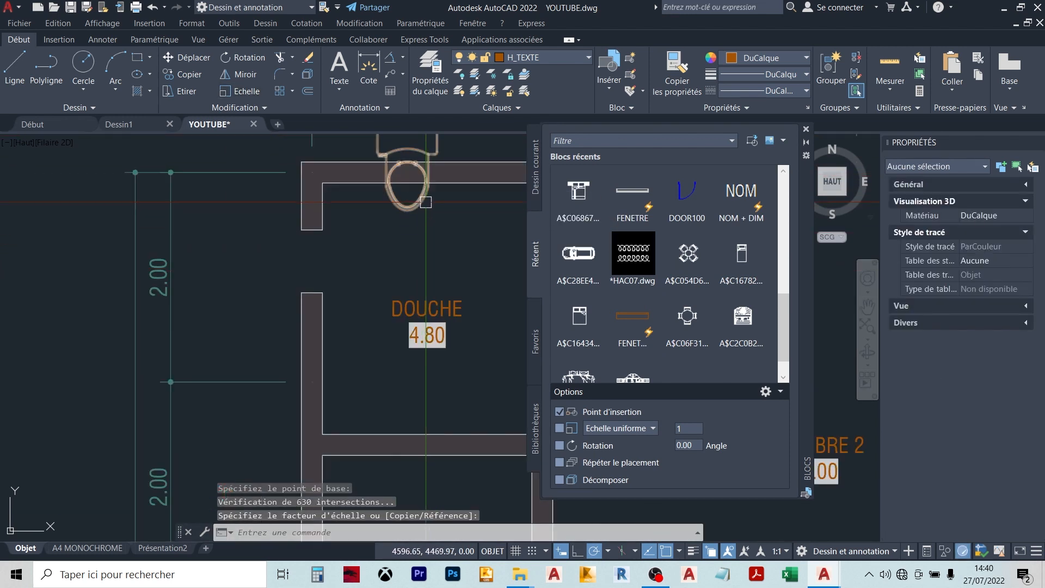
- Move the toilet block fully inside the upper DOUCHE room, against its top wall, and close the block library
{"action": "left_click", "coordinate": [426, 202]}
{"action": "middle_click_drag", "start_coordinate": [404, 209], "coordinate": [403, 258]}
{"action": "left_click", "coordinate": [375, 260]}
{"action": "left_click", "coordinate": [379, 259]}
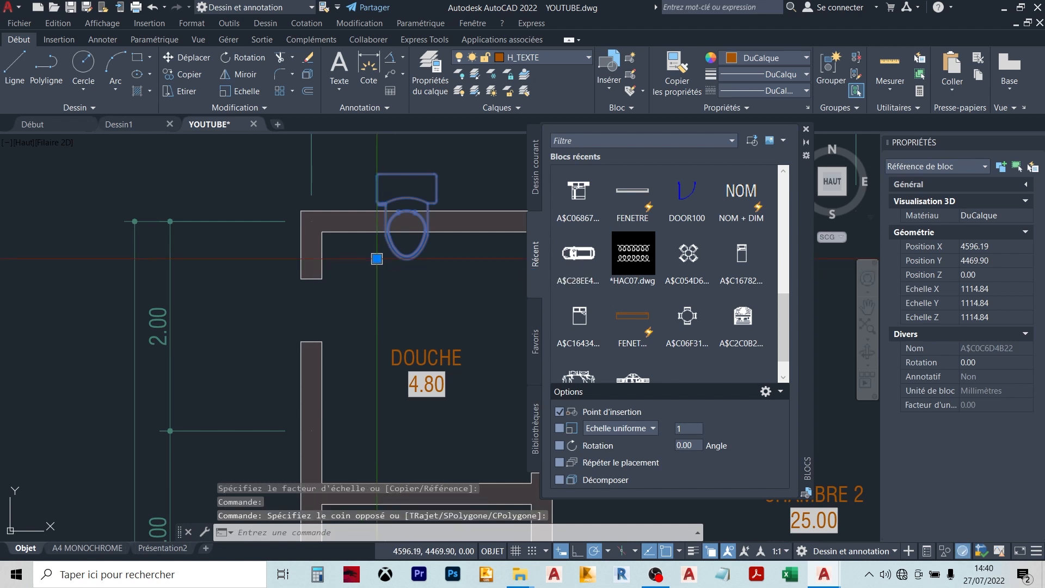
{"action": "key", "text": "Escape"}
{"action": "scroll", "coordinate": [340, 223], "scroll_direction": "down", "scroll_amount": 5}
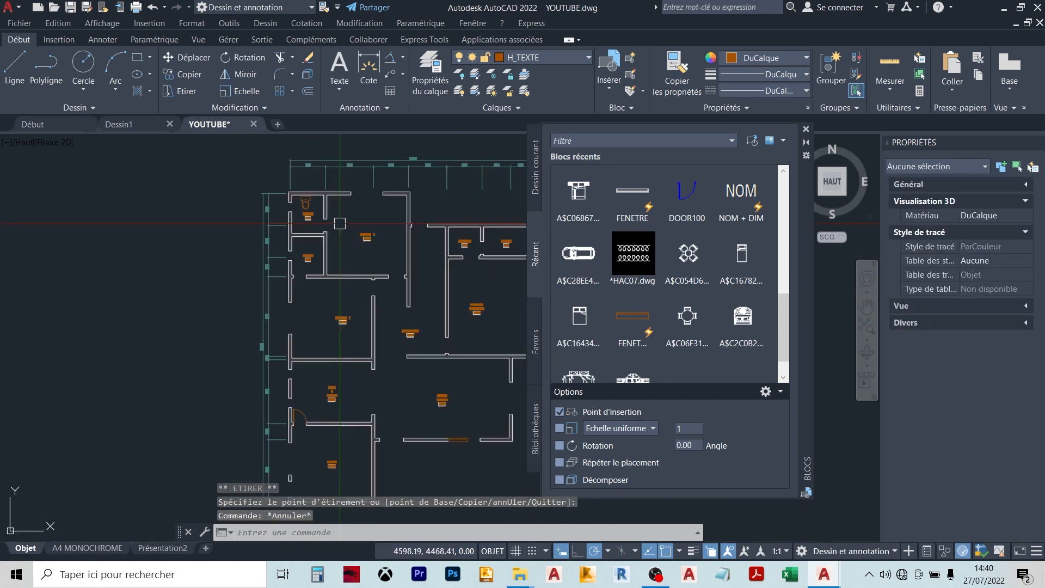
{"action": "left_click", "coordinate": [806, 130]}
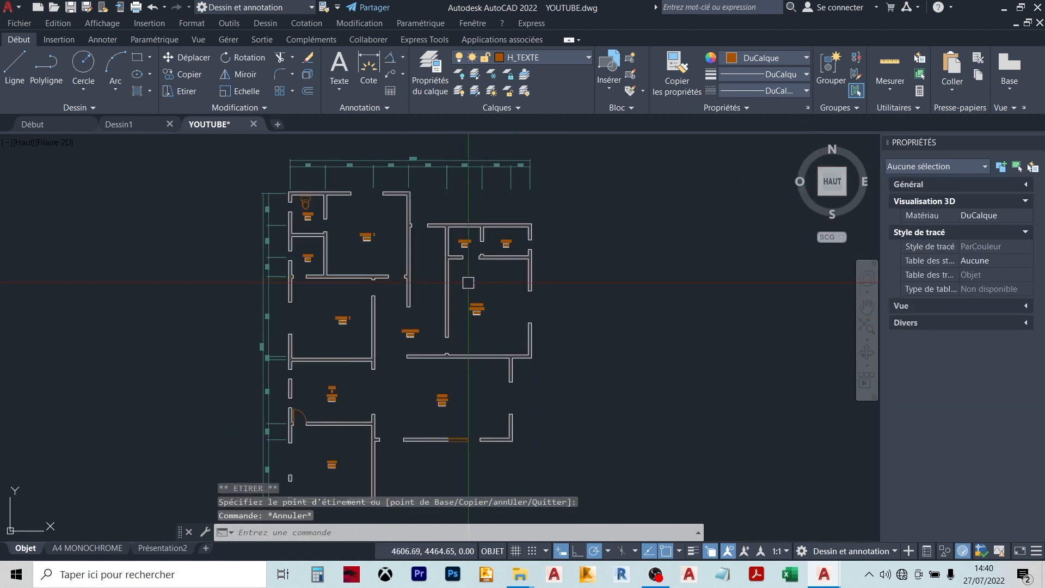
- Select the toilet block in the upper DOUCHE room to examine its grips and properties as a static block
{"action": "middle_click_drag", "start_coordinate": [364, 260], "coordinate": [542, 226]}
{"action": "scroll", "coordinate": [493, 208], "scroll_direction": "up", "scroll_amount": 6}
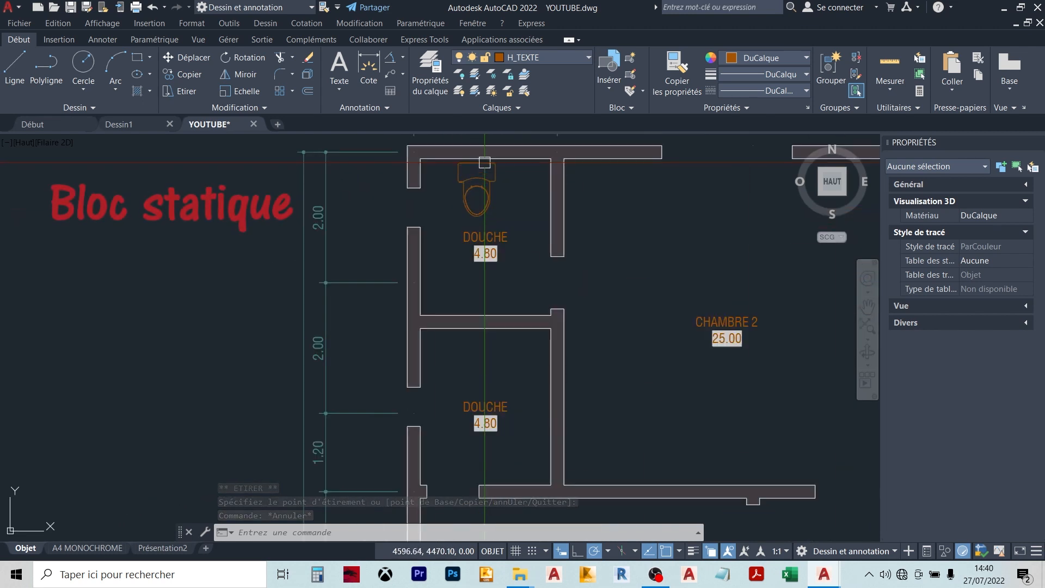
{"action": "left_click", "coordinate": [474, 186]}
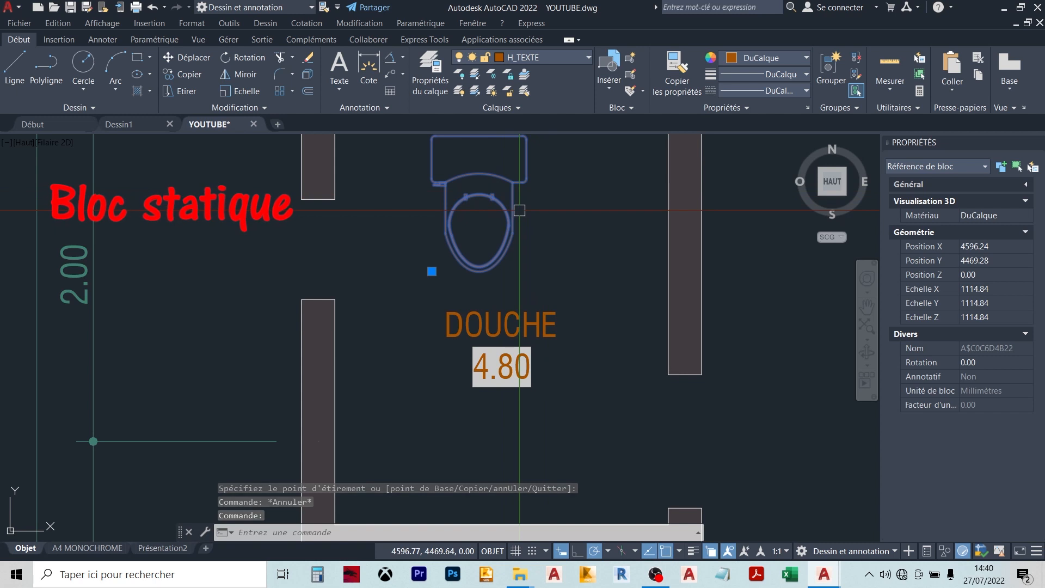
{"action": "scroll", "coordinate": [520, 210], "scroll_direction": "down", "scroll_amount": 5}
{"action": "key", "text": "Escape"}
- Stretch the FENETRE DYN window block to a width of 2.00 so it spans the ESPACE FAMILIAL wall opening
{"action": "scroll", "coordinate": [778, 306], "scroll_direction": "up", "scroll_amount": 4}
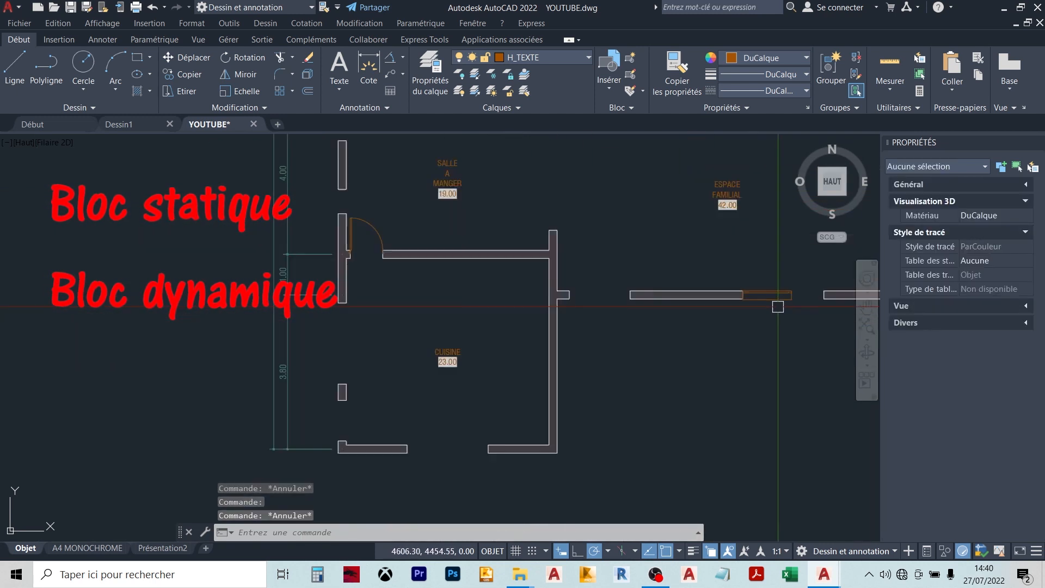
{"action": "scroll", "coordinate": [778, 307], "scroll_direction": "up", "scroll_amount": 3}
{"action": "left_click", "coordinate": [777, 284]}
{"action": "middle_click_drag", "start_coordinate": [777, 284], "coordinate": [541, 240]}
{"action": "scroll", "coordinate": [541, 240], "scroll_direction": "up", "scroll_amount": 3}
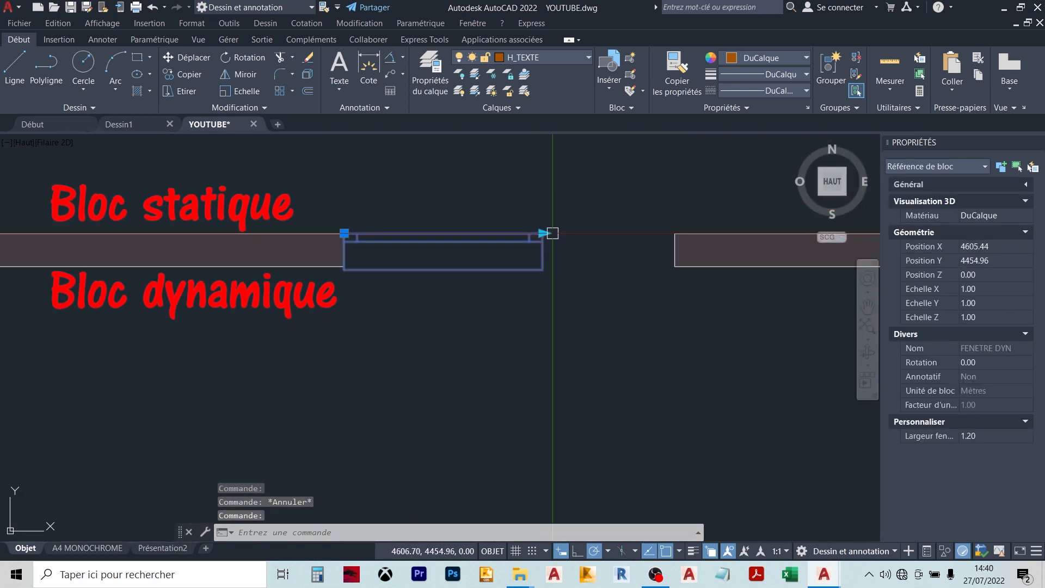
{"action": "left_click", "coordinate": [543, 233]}
{"action": "left_click", "coordinate": [668, 241]}
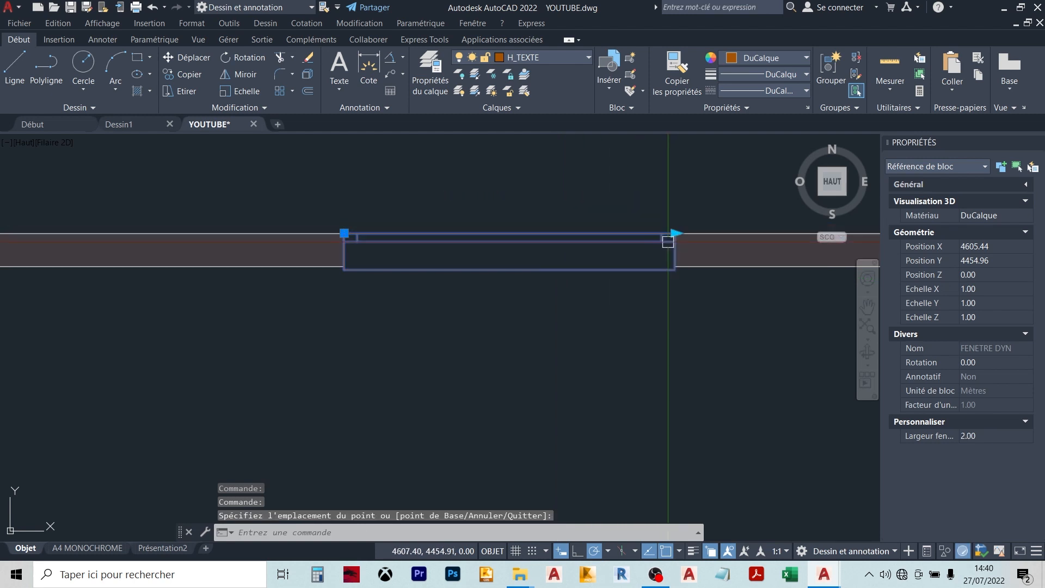
- Reduce the width of the dynamic door block in the doorway between SALLE A MANGER and CUISINE
{"action": "scroll", "coordinate": [660, 234], "scroll_direction": "down", "scroll_amount": 7}
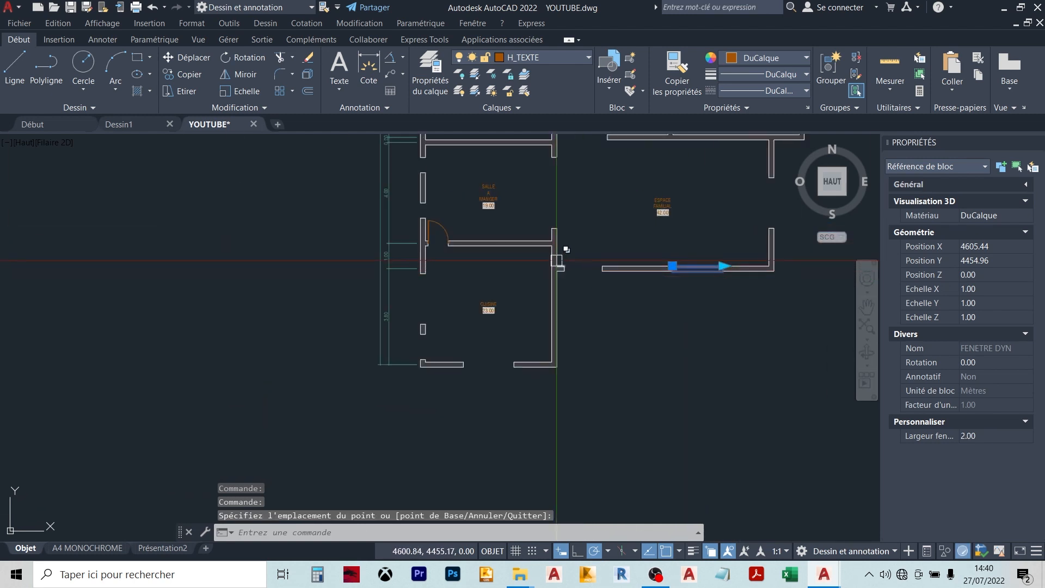
{"action": "scroll", "coordinate": [441, 233], "scroll_direction": "up", "scroll_amount": 5}
{"action": "left_click", "coordinate": [454, 218]}
{"action": "scroll", "coordinate": [436, 250], "scroll_direction": "up", "scroll_amount": 3}
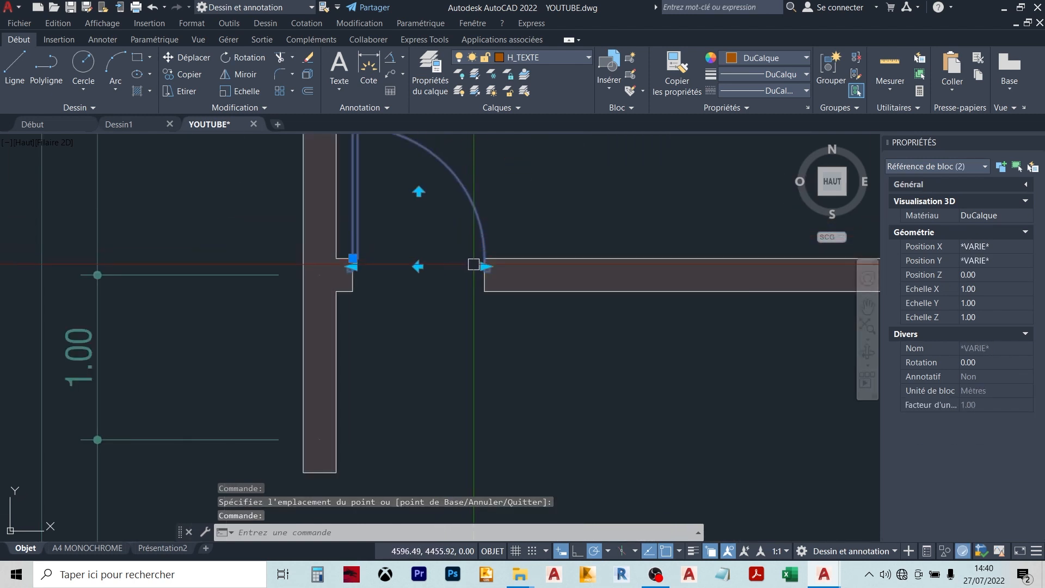
{"action": "left_click", "coordinate": [483, 266]}
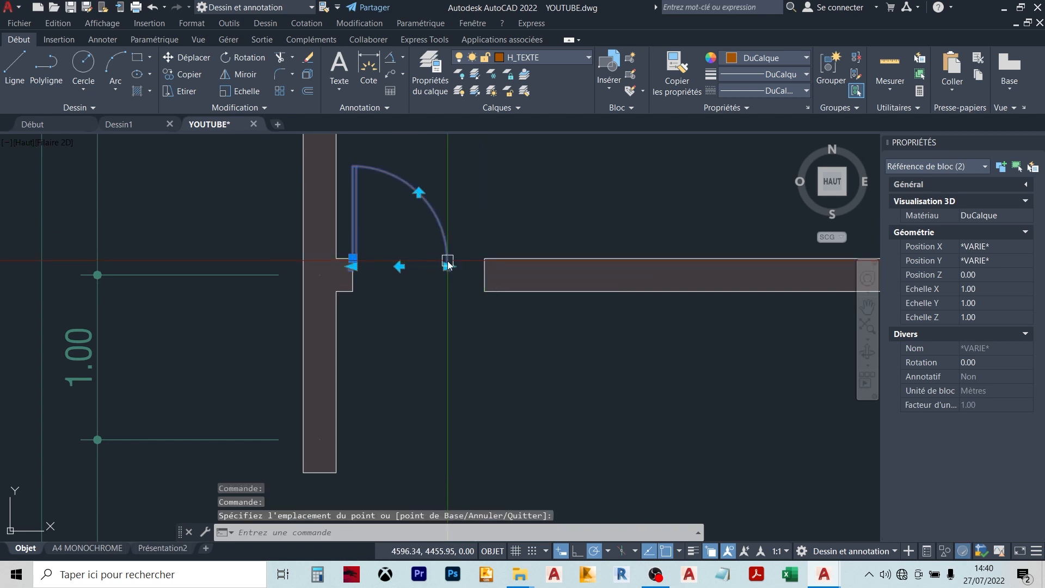
{"action": "scroll", "coordinate": [394, 262], "scroll_direction": "up", "scroll_amount": 2}
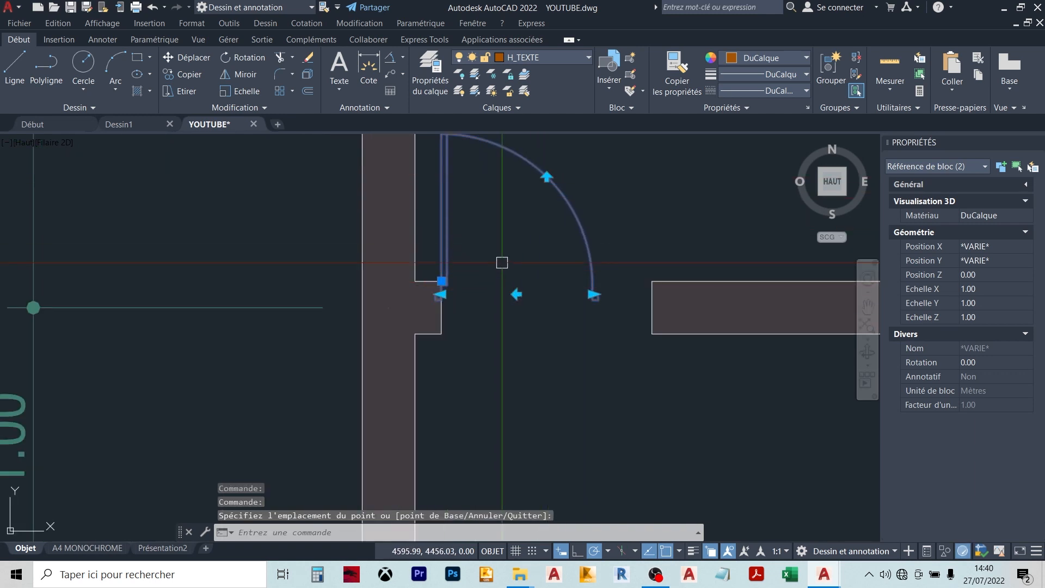
{"action": "scroll", "coordinate": [566, 283], "scroll_direction": "down", "scroll_amount": 2}
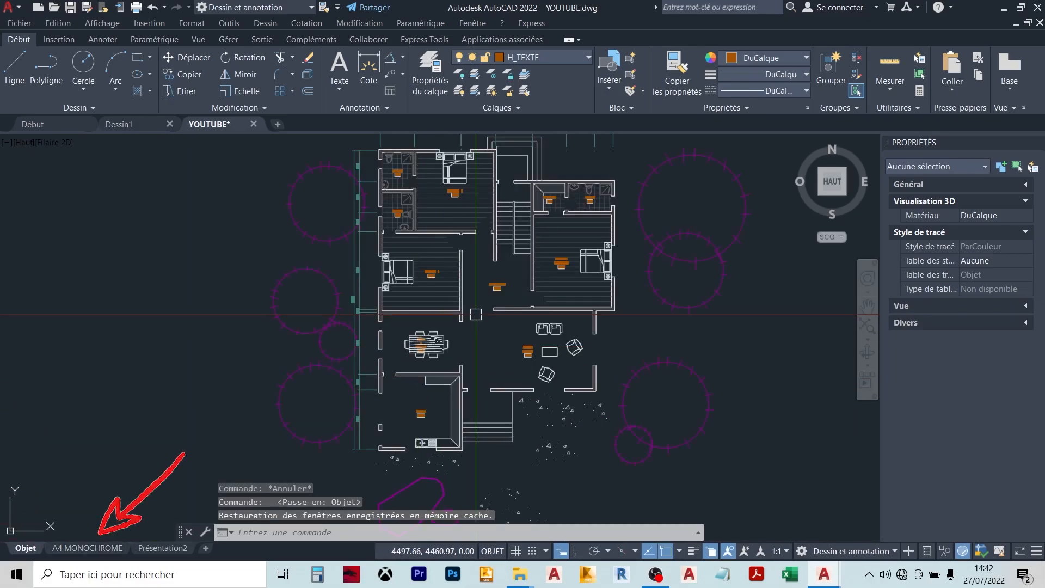
- Open the A4 MONOCHROME layout and view the floor plan as arranged on the sheet
{"action": "middle_click_drag", "start_coordinate": [477, 337], "coordinate": [548, 255]}
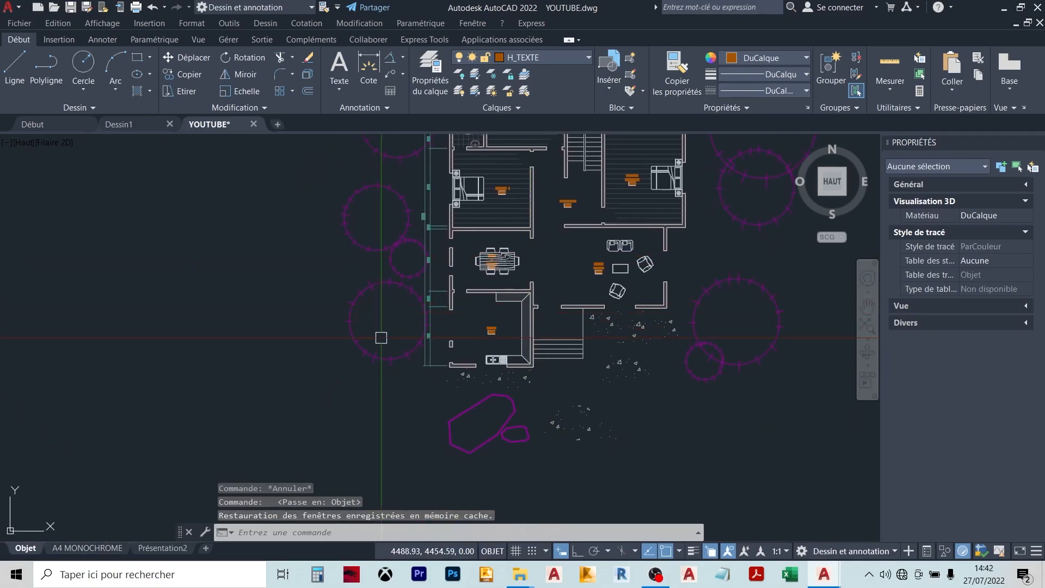
{"action": "left_click", "coordinate": [87, 547]}
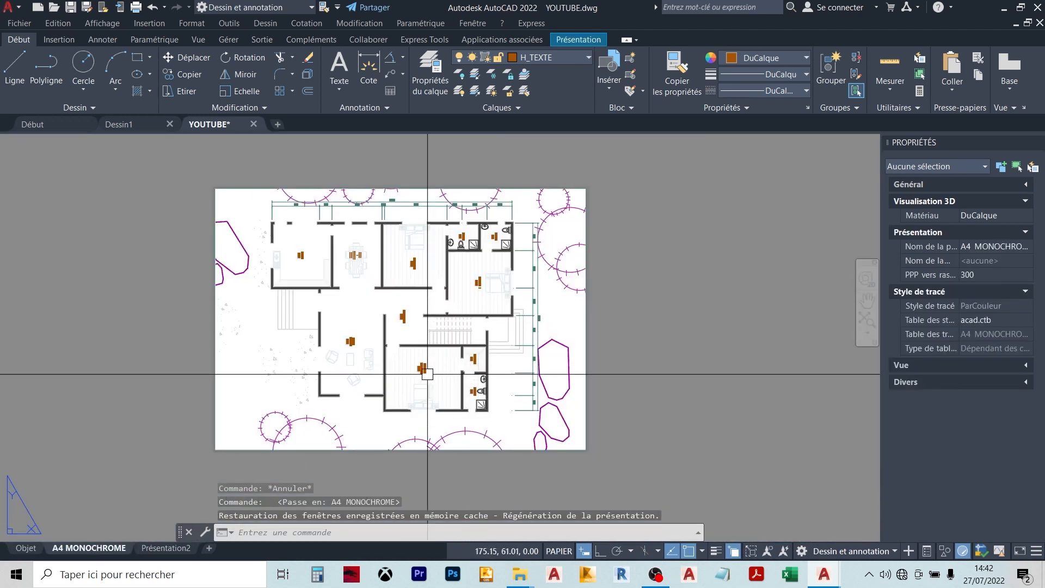
{"action": "middle_click_drag", "start_coordinate": [410, 380], "coordinate": [546, 366]}
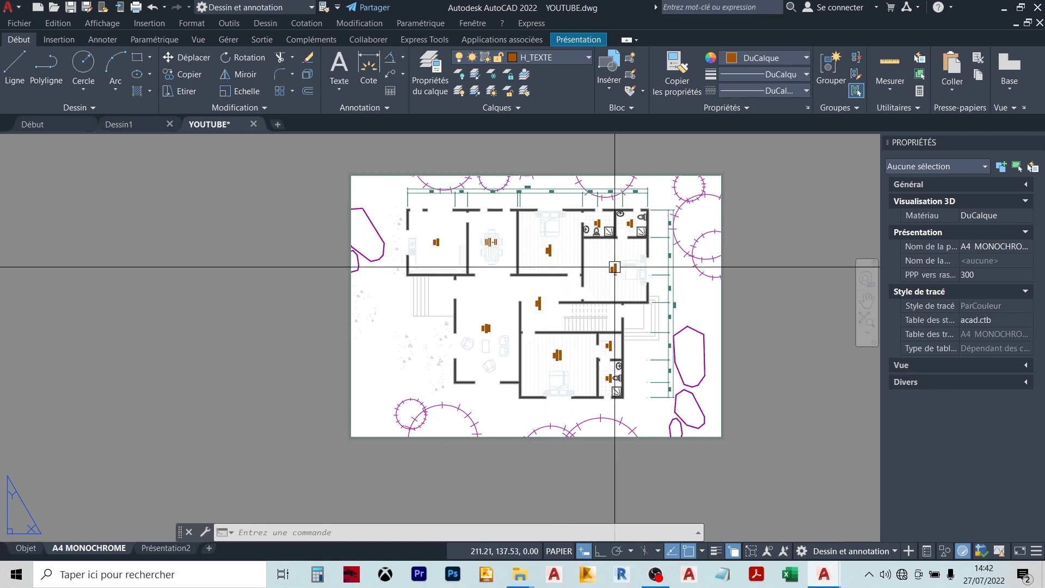
{"action": "scroll", "coordinate": [605, 261], "scroll_direction": "up", "scroll_amount": 2}
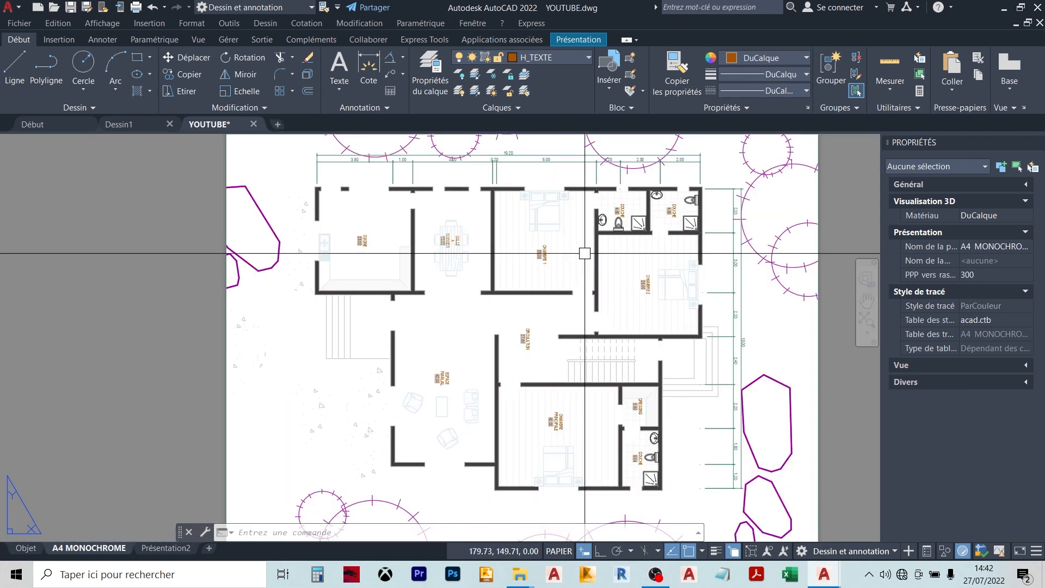
{"action": "scroll", "coordinate": [585, 253], "scroll_direction": "down", "scroll_amount": 2}
{"action": "scroll", "coordinate": [595, 244], "scroll_direction": "up", "scroll_amount": 1}
- Set the custom scale of the A4 sheet's viewport to 9.00 and deselect the viewport
{"action": "left_click", "coordinate": [661, 186]}
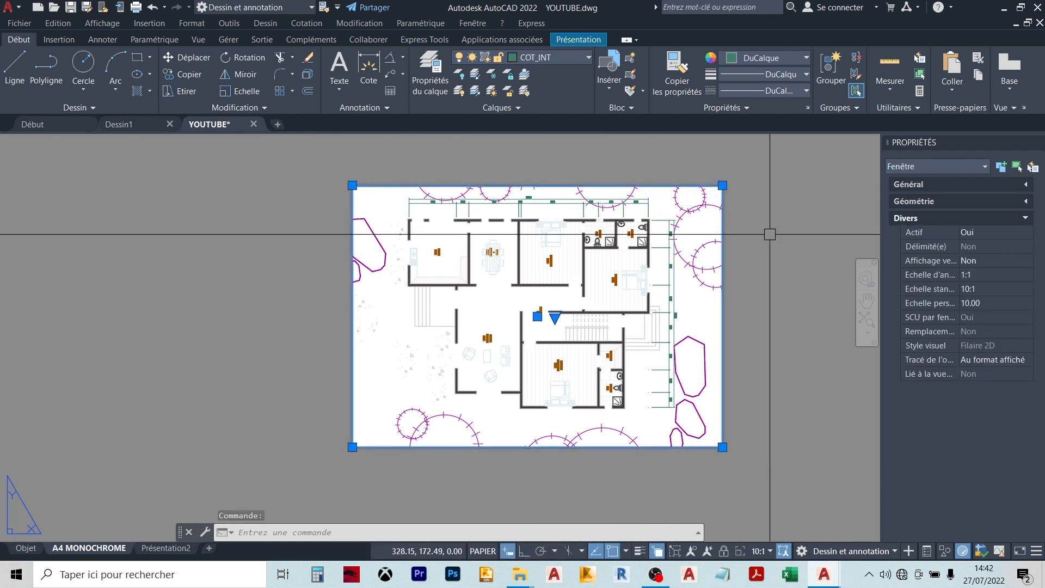
{"action": "left_click", "coordinate": [995, 304]}
{"action": "key", "text": "Return"}
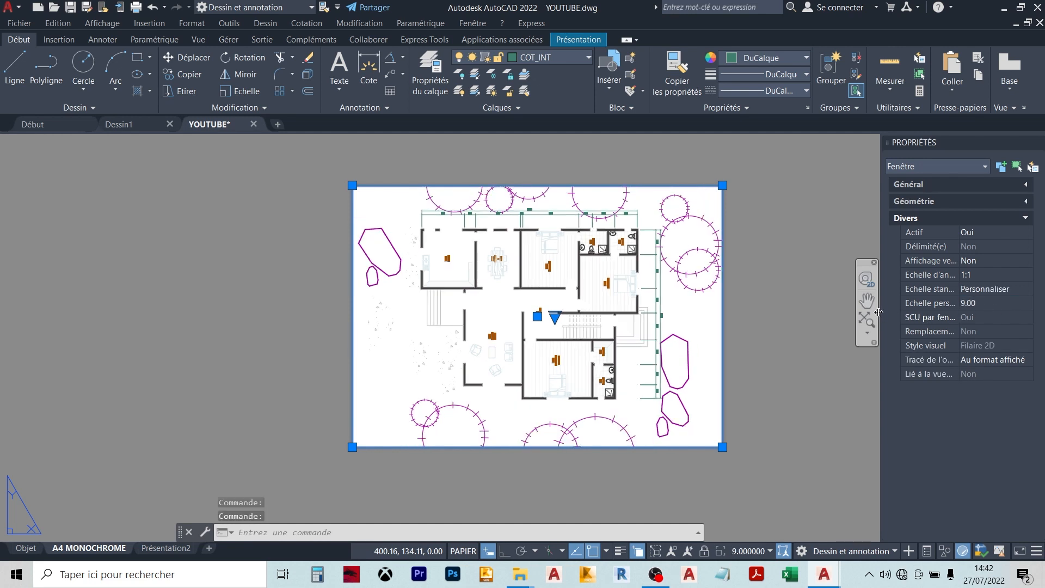
{"action": "key", "text": "Escape"}
- Activate the layout viewport and pan the floor plan slightly downward within the A4 sheet
{"action": "double_click", "coordinate": [679, 325]}
{"action": "type", "text": "p"}
{"action": "key", "text": "Return"}
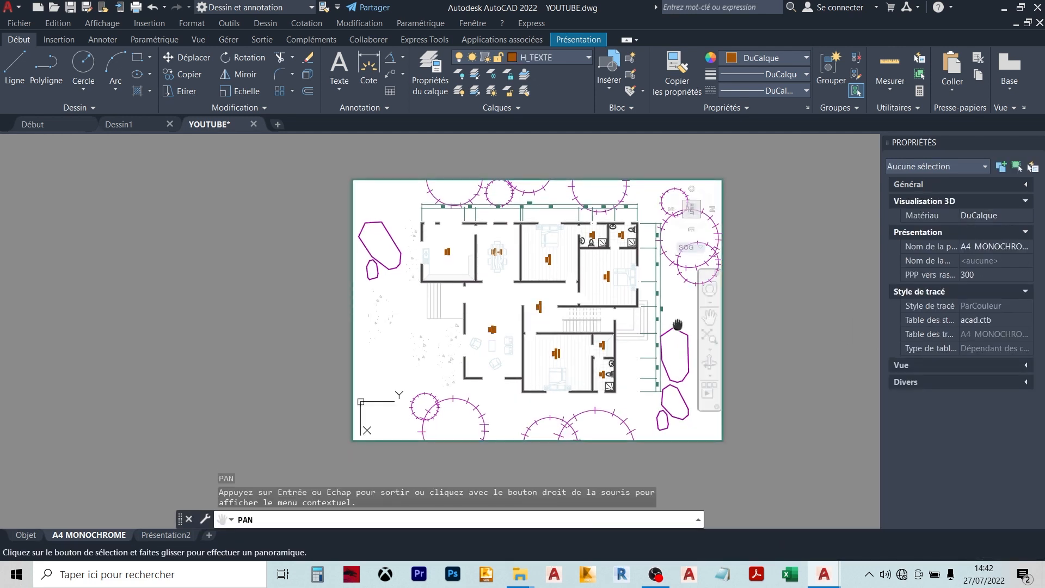
{"action": "left_click_drag", "start_coordinate": [678, 325], "coordinate": [674, 337]}
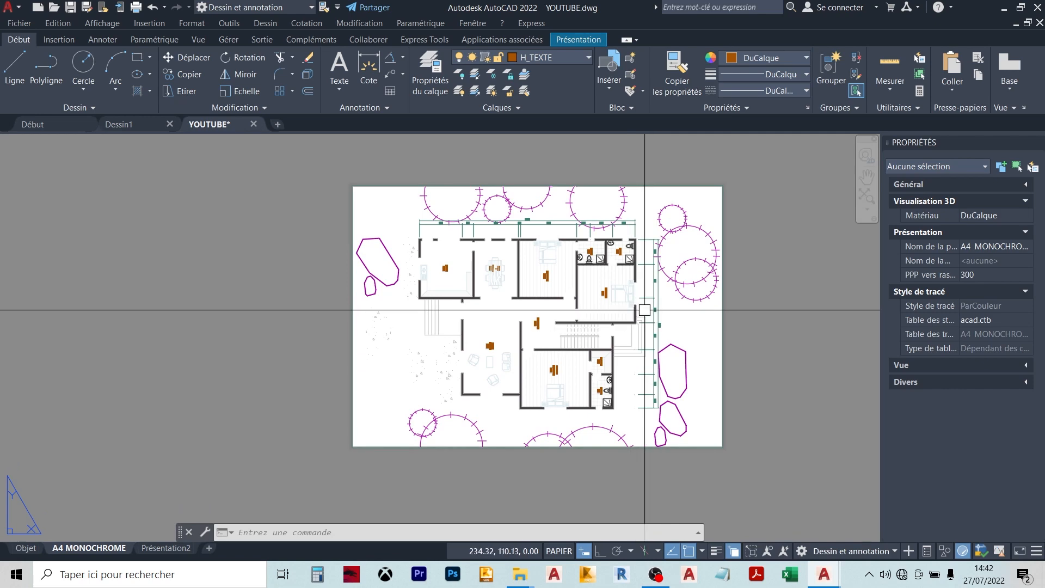
- Start plotting the A4 MONOCHROME layout
{"action": "key", "text": "ctrl+p"}
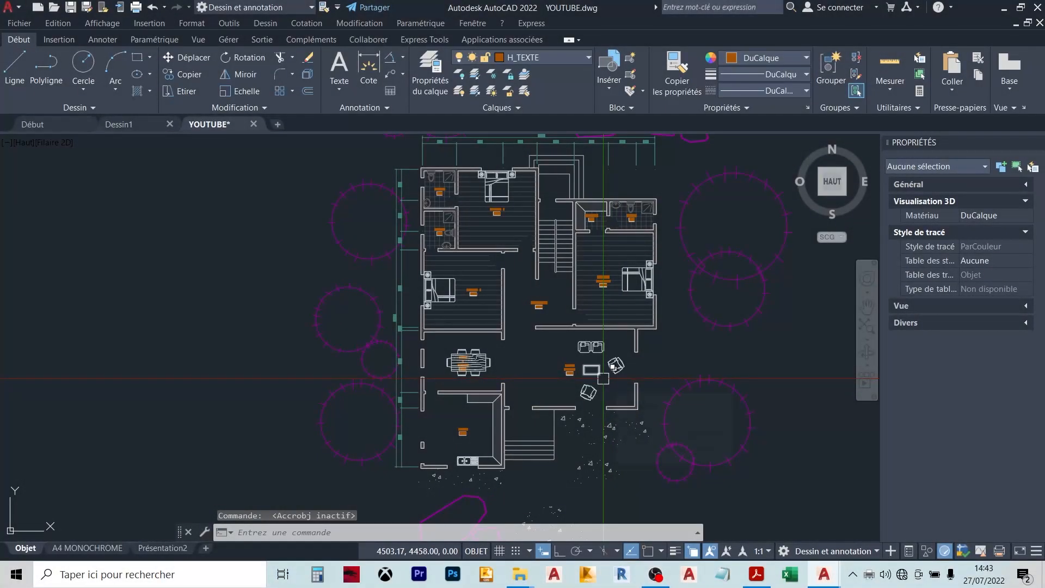
{"action": "mouse_move", "coordinate": [603, 378]}
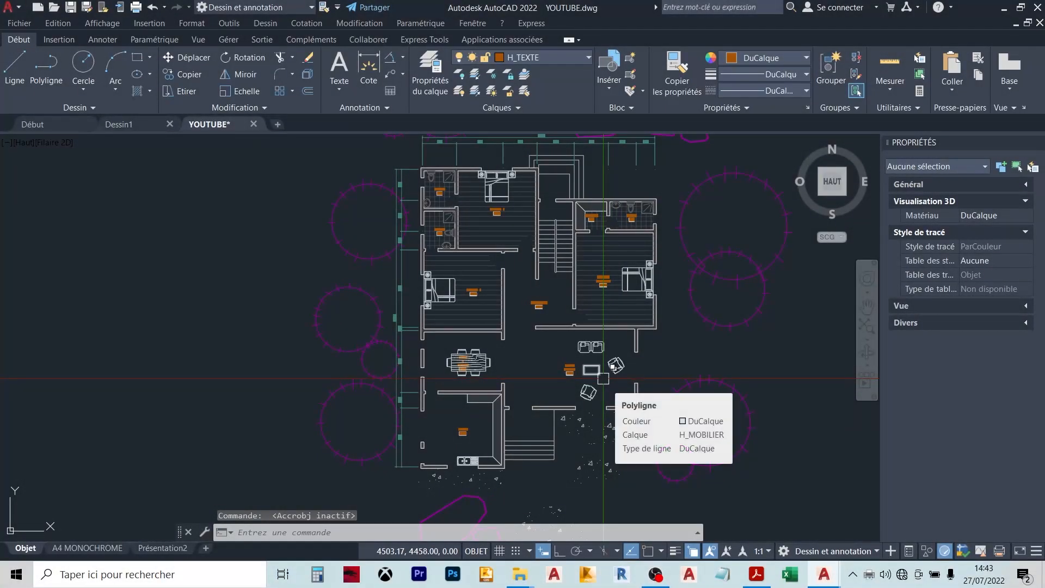